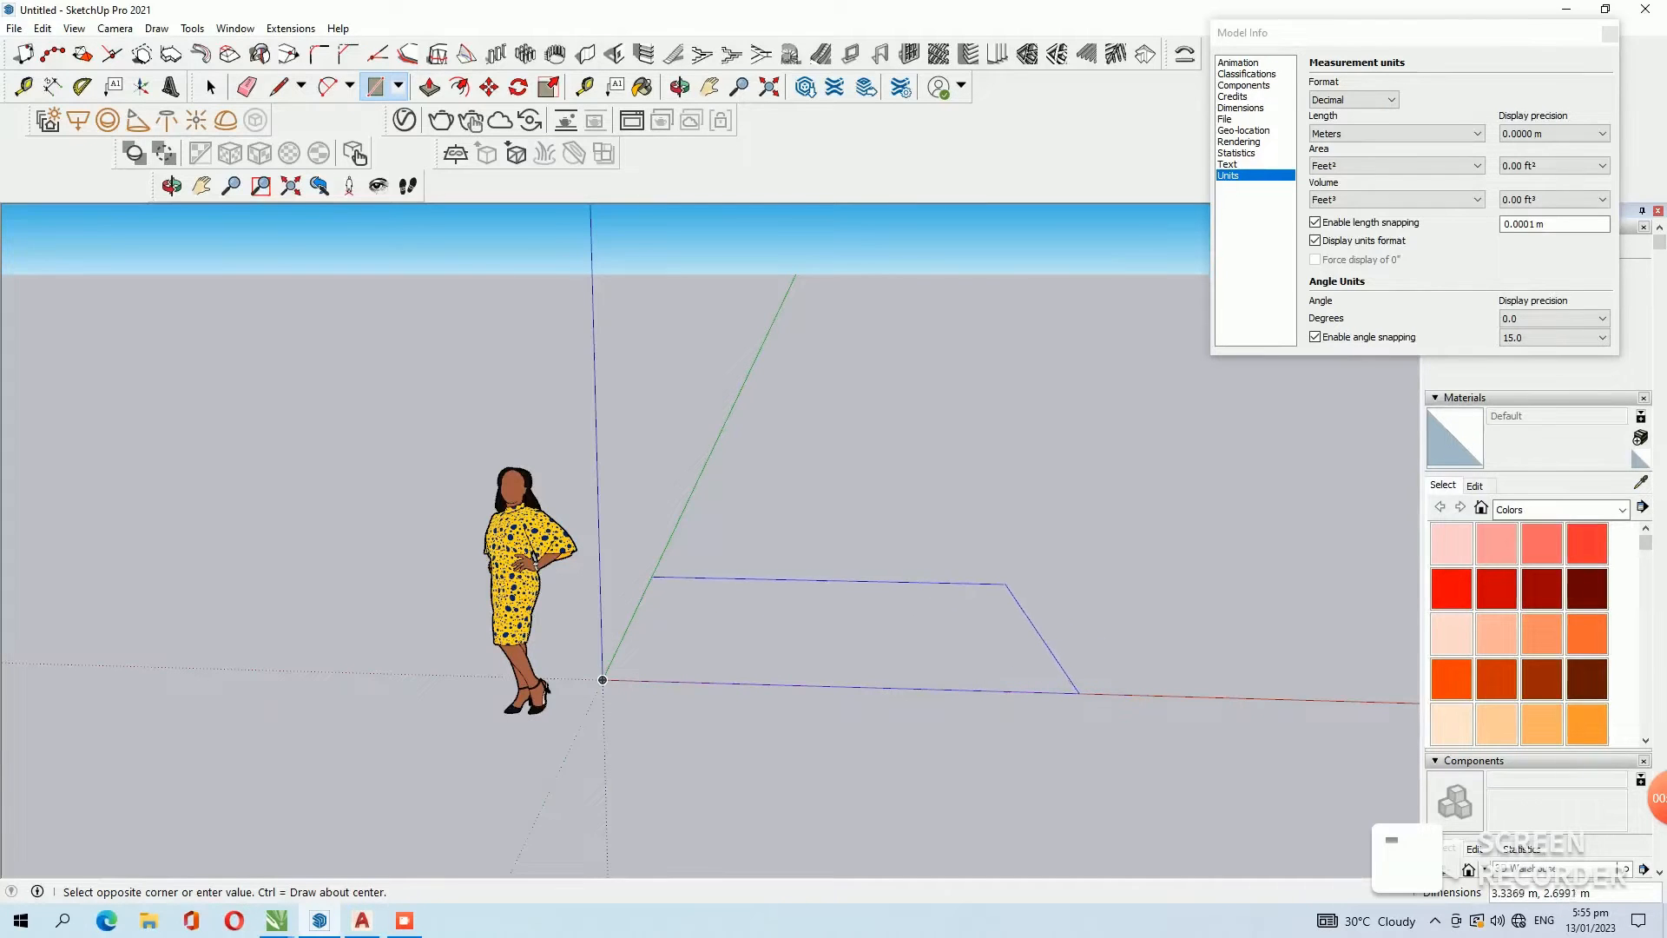
Draw a 1.8 × 0.7 m rectangle on the ground from the origin.
{"action": "type", "text": "1"}
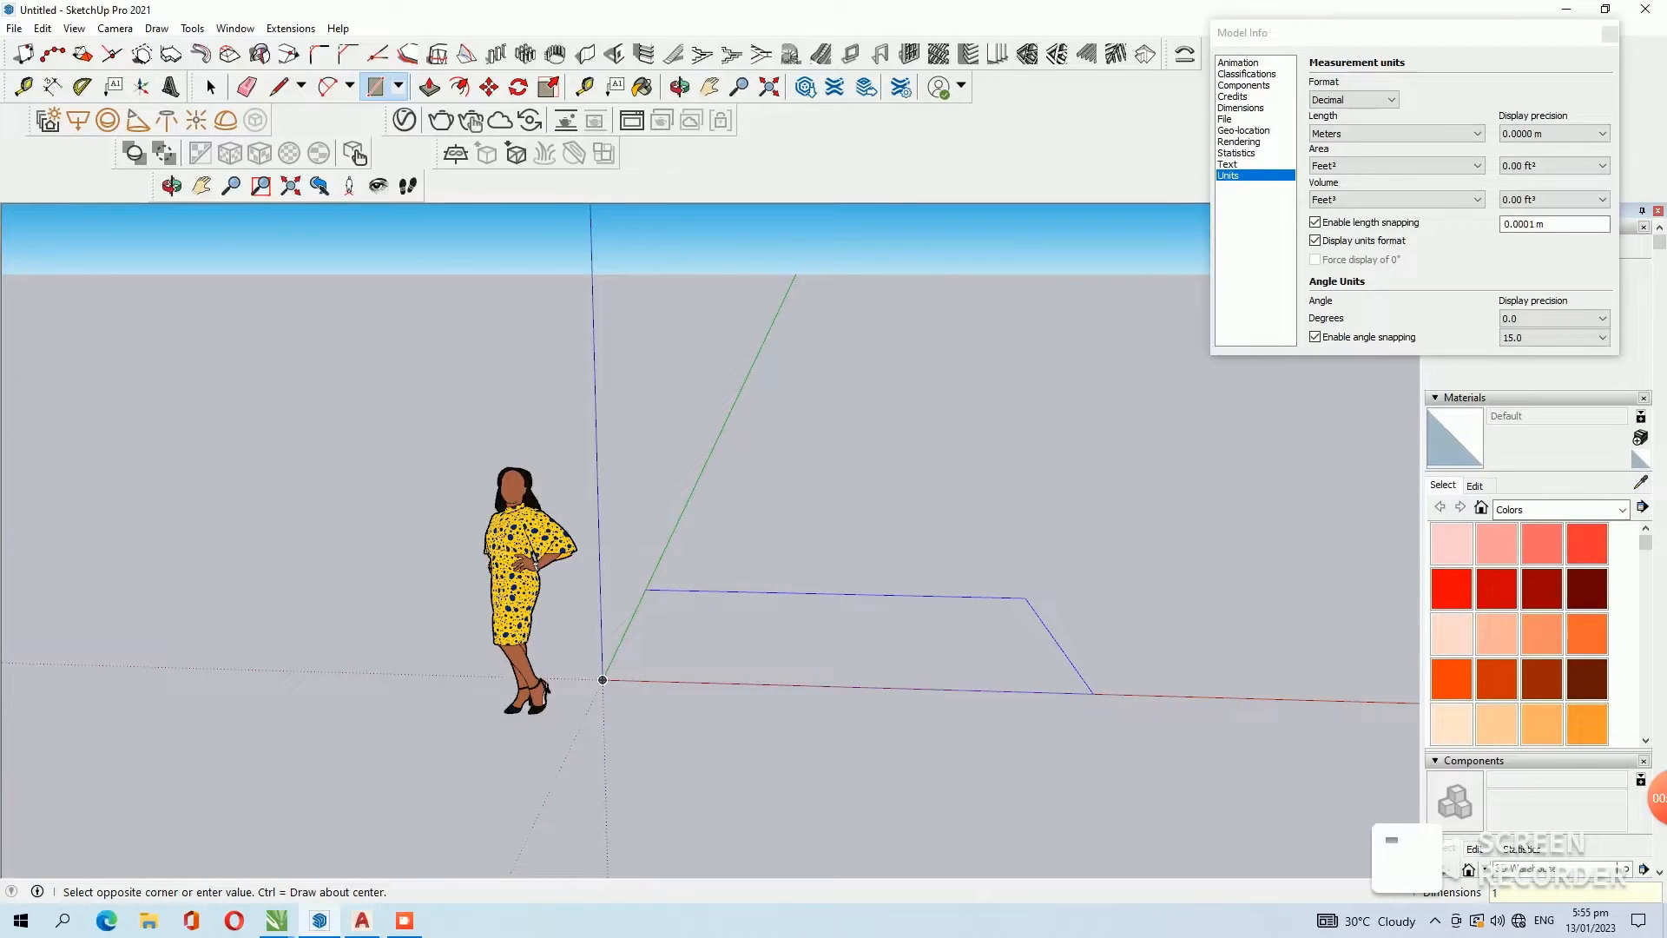
{"action": "type", "text": ".8,7"}
{"action": "key", "text": "Return"}
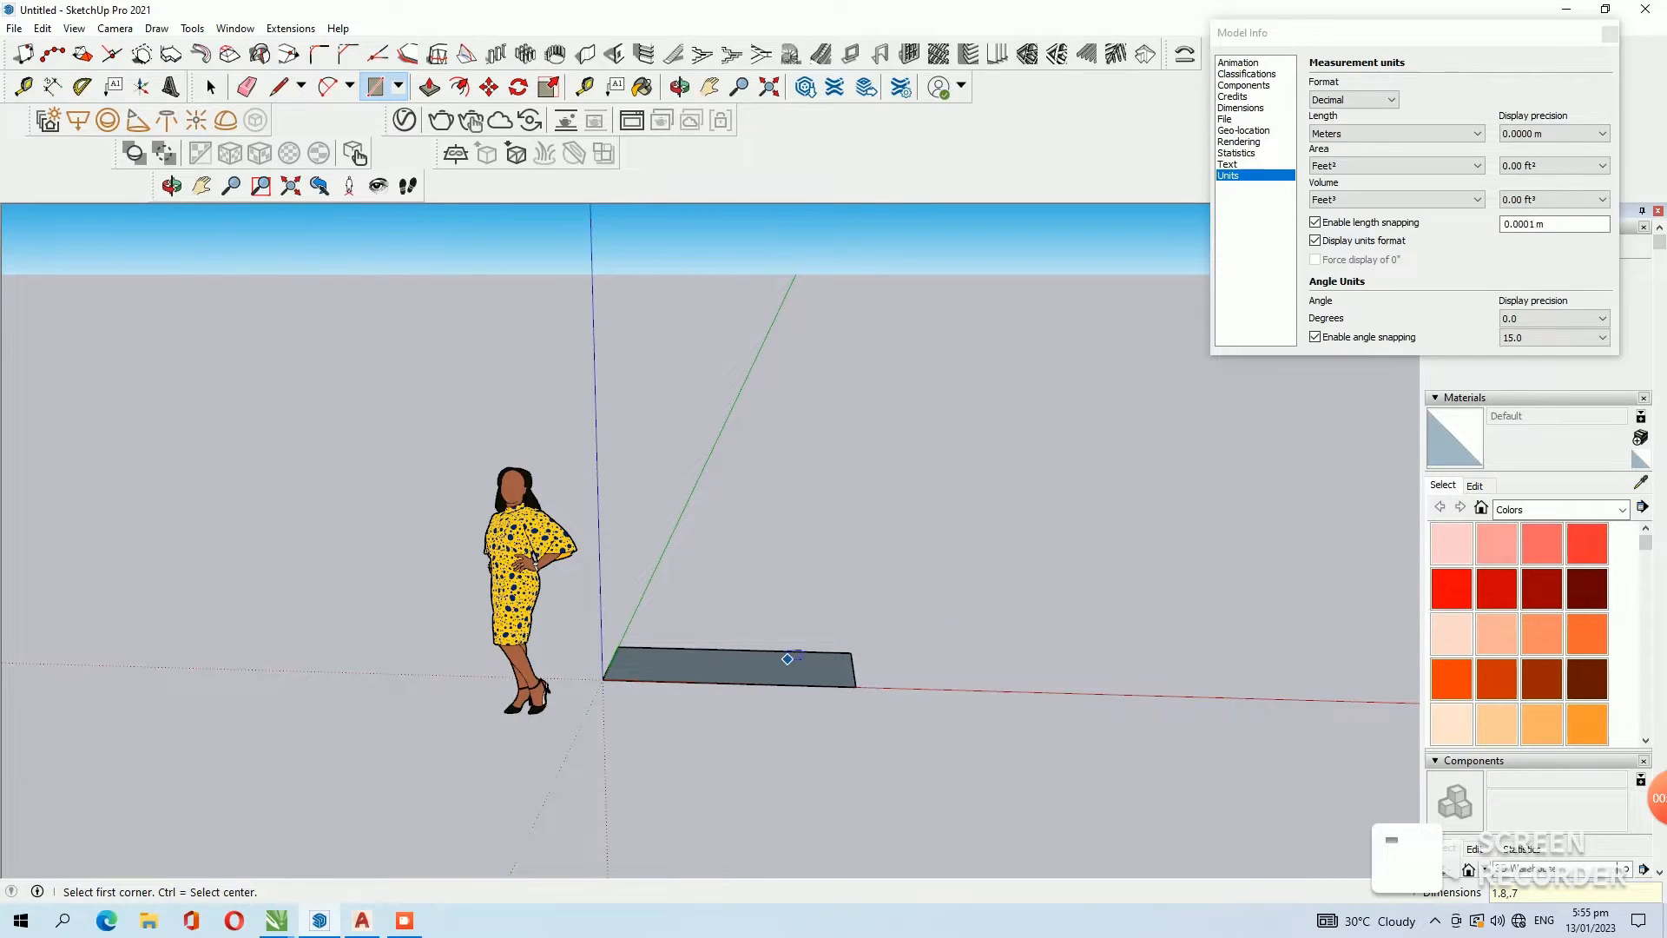
{"action": "key", "text": "space"}
Push/Pull the rectangle upward 0.9 m into a solid box.
{"action": "scroll", "coordinate": [686, 681], "scroll_direction": "up", "scroll_amount": 6}
{"action": "middle_click_drag", "start_coordinate": [686, 681], "coordinate": [686, 673]}
{"action": "key", "text": "p"}
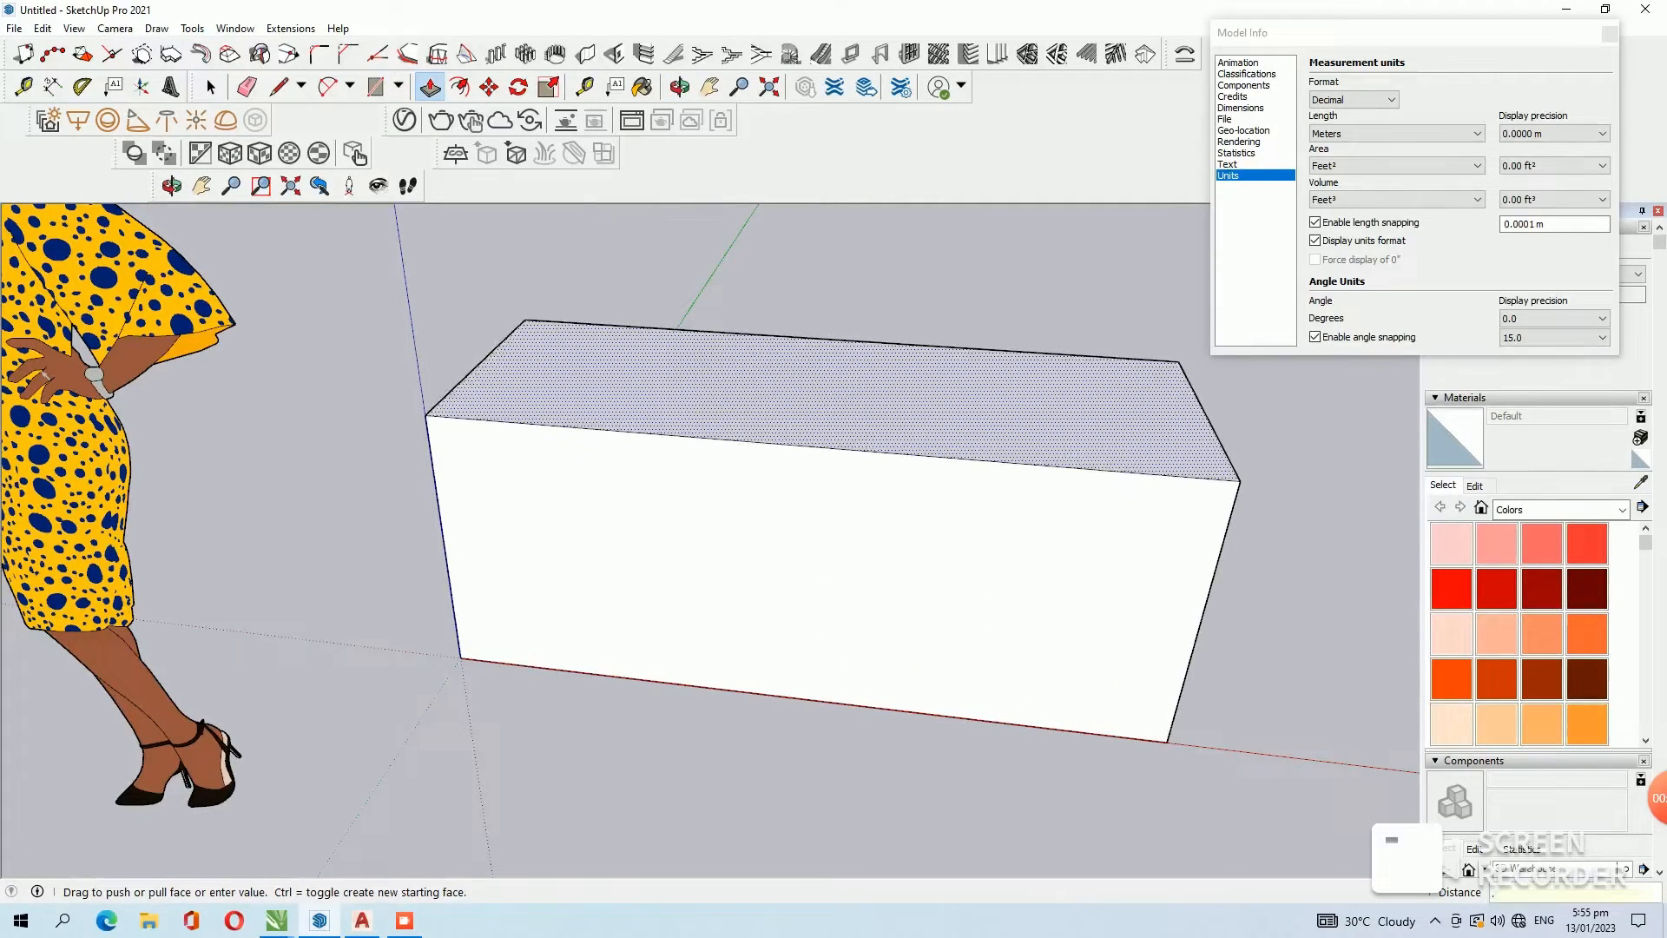
{"action": "key", "text": "Return"}
{"action": "key", "text": "space"}
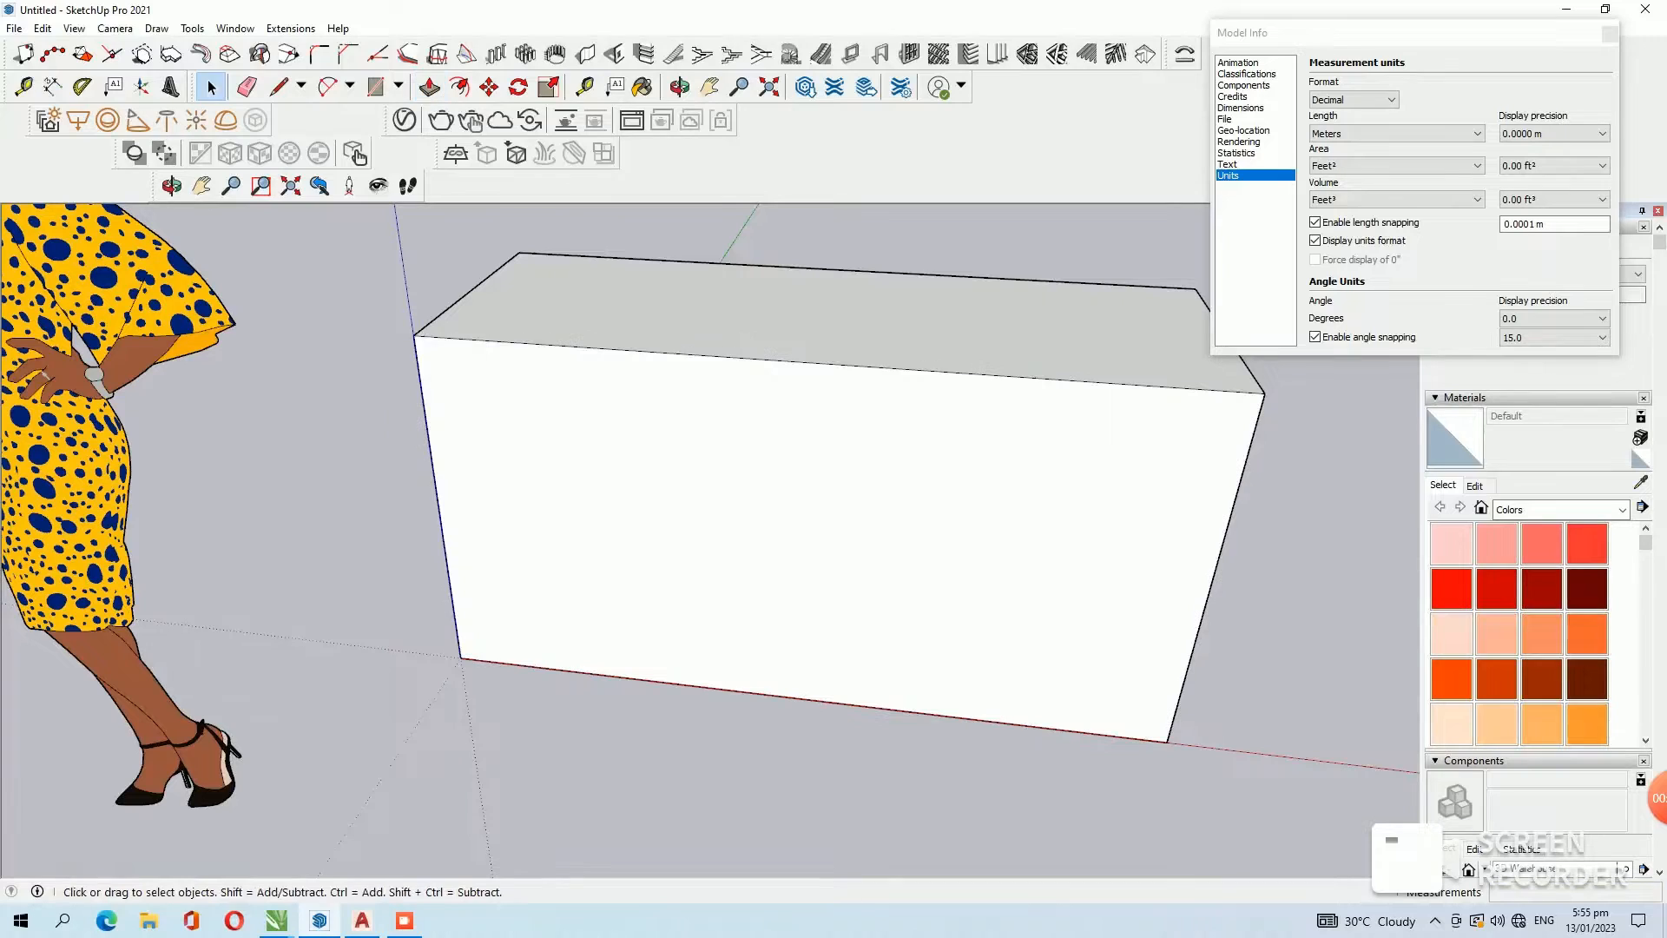
Place vertical guides inside both side edges of the front face and a horizontal guide 0.1 m below its upper edge.
{"action": "left_click", "coordinate": [584, 87]}
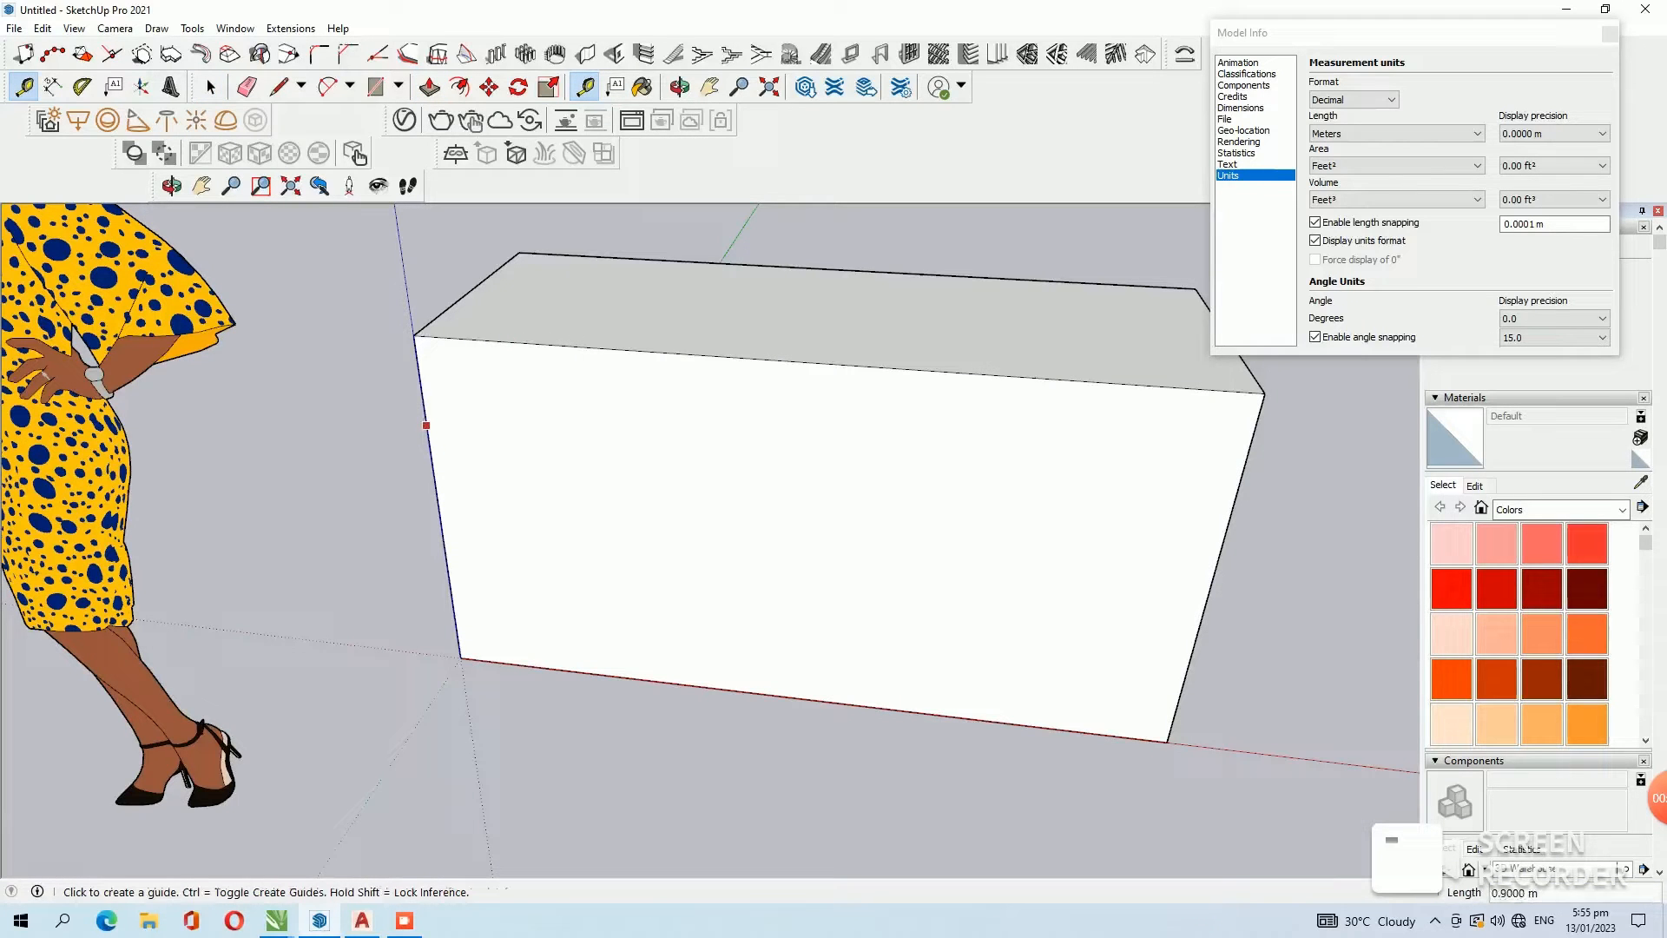
{"action": "left_click", "coordinate": [426, 426]}
{"action": "key", "text": "Return"}
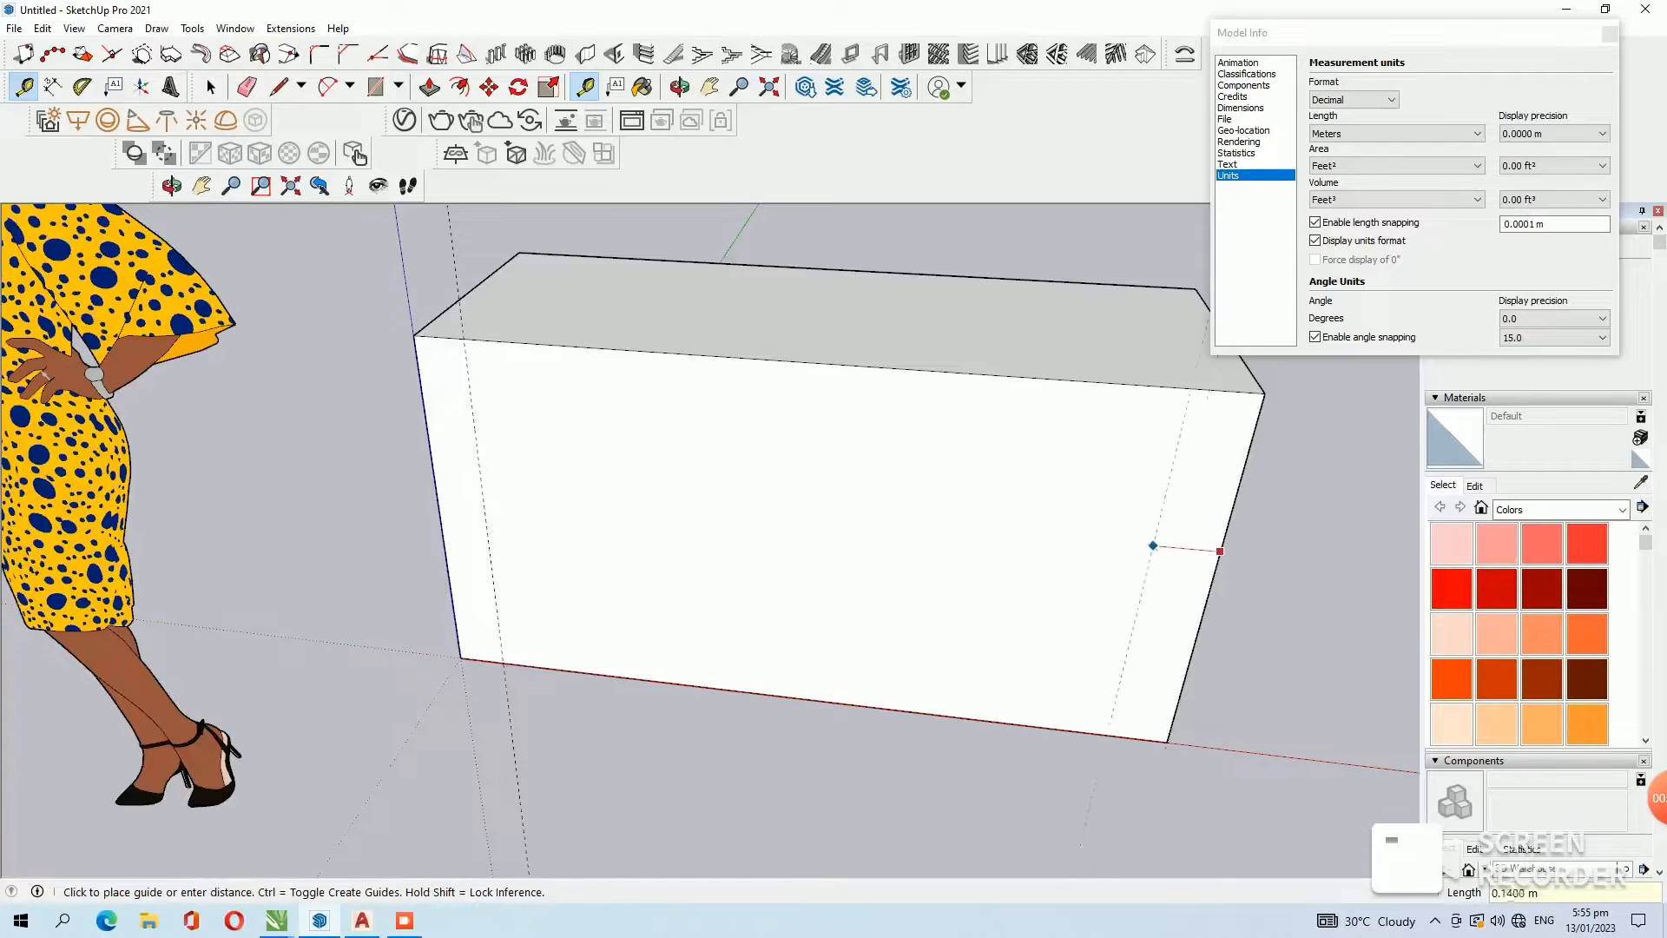
{"action": "key", "text": "Return"}
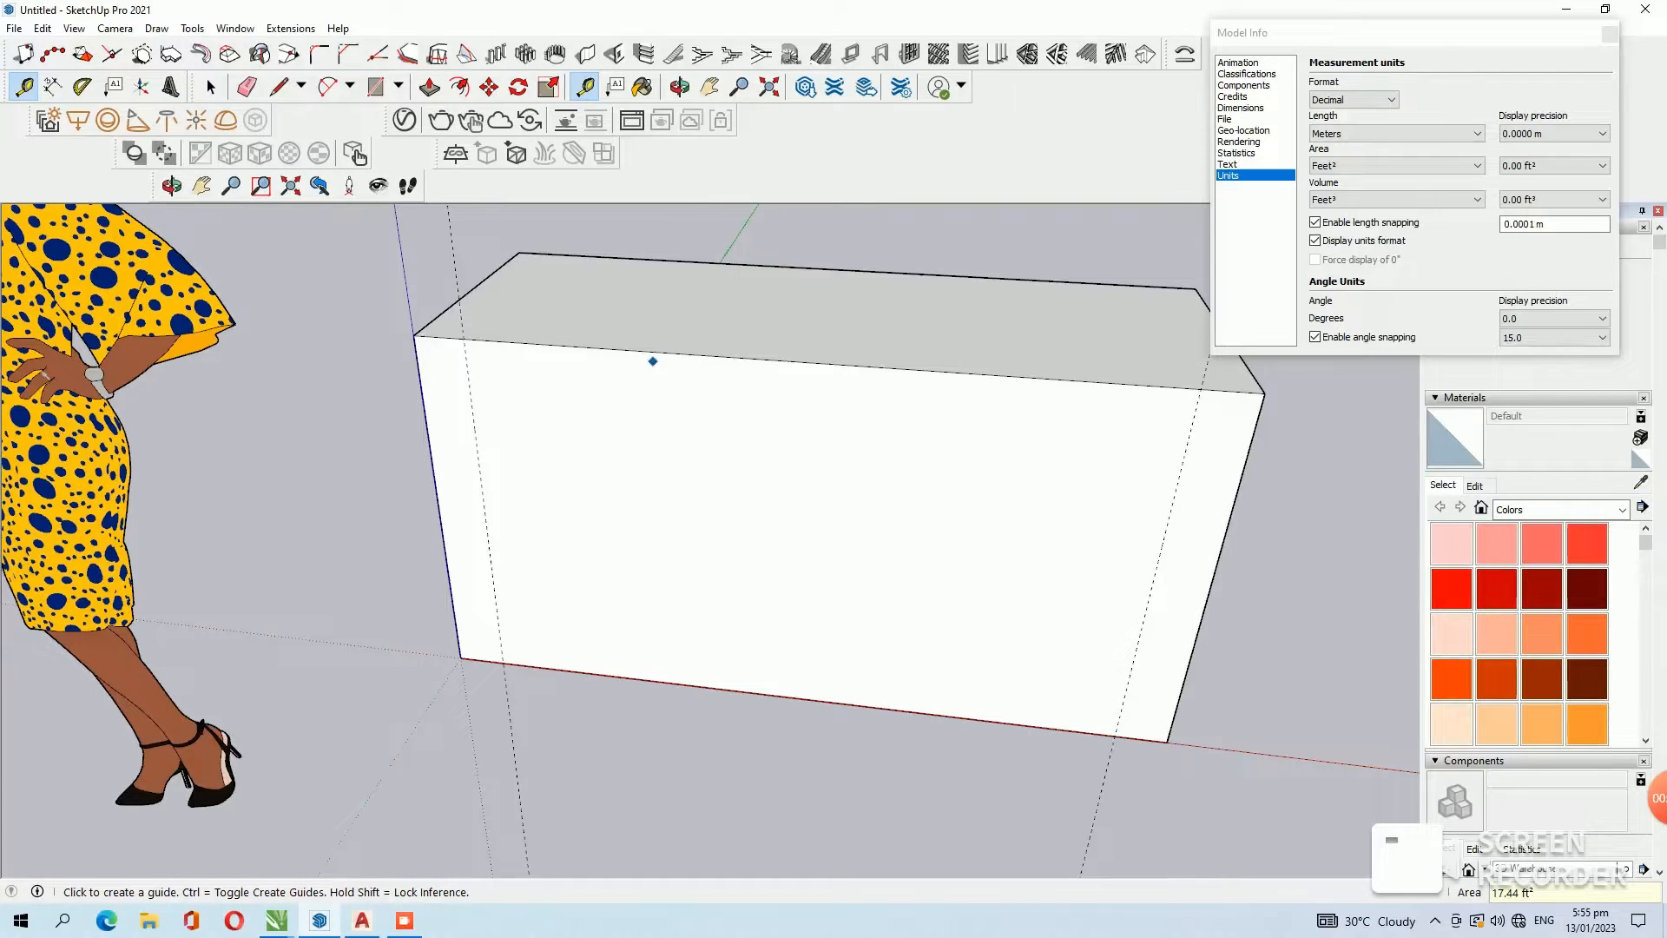
{"action": "left_click", "coordinate": [649, 351]}
{"action": "type", "text": ".1"}
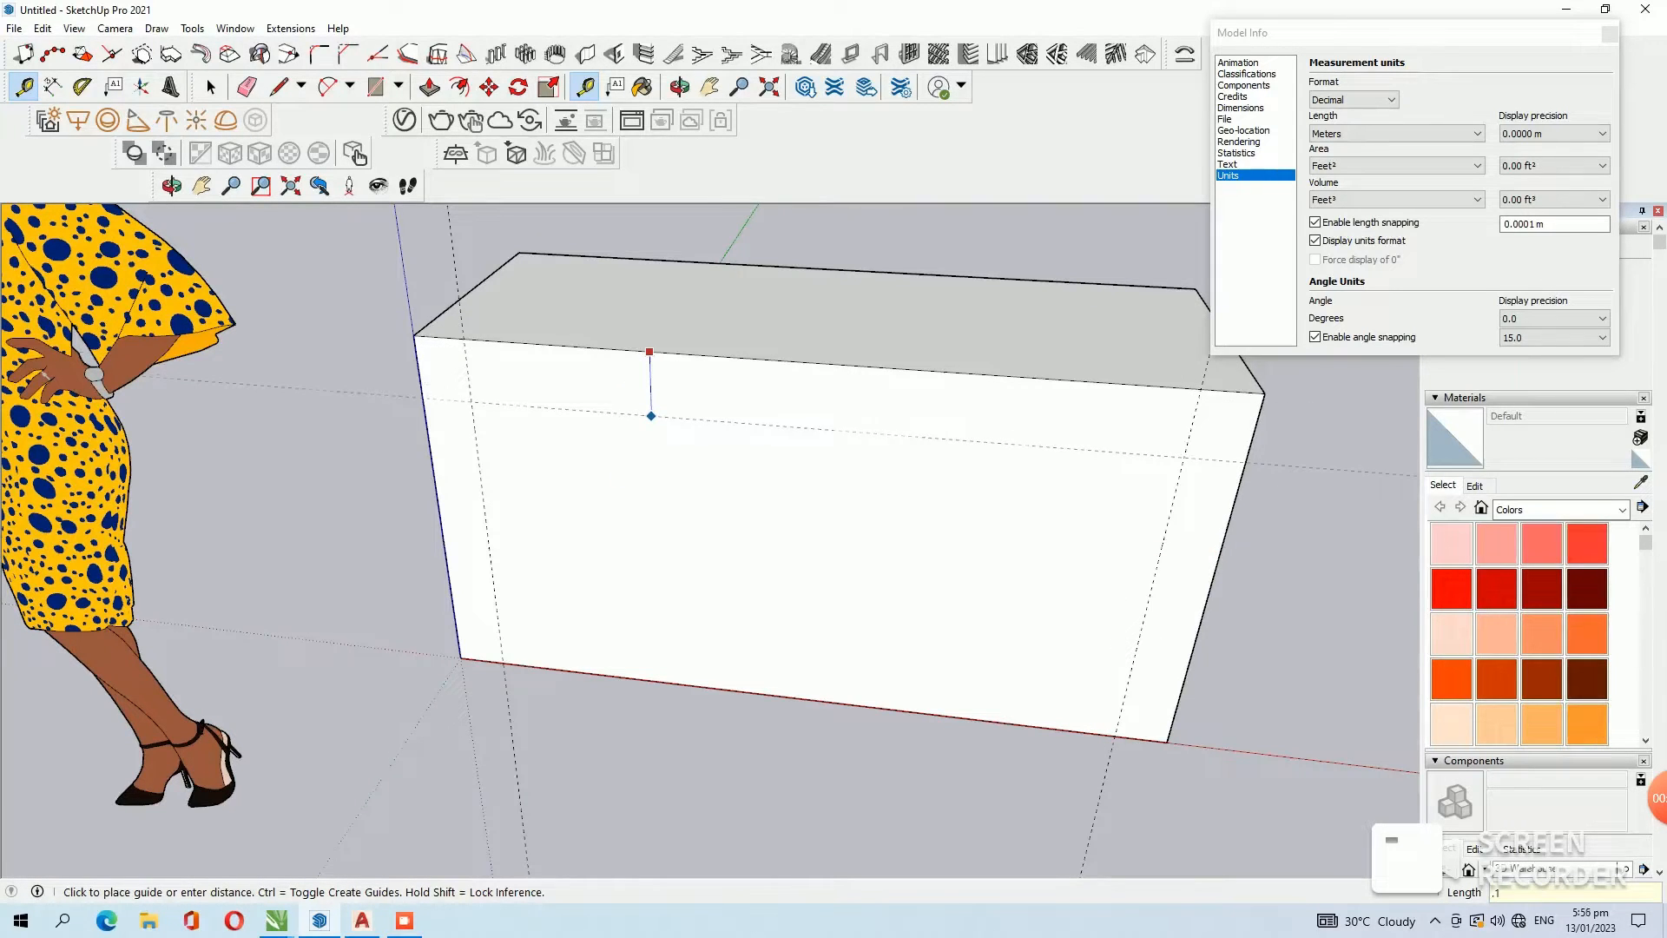
{"action": "key", "text": "Return"}
Draw a 1.56 × 0.8 m rectangle between the guides on the front face and push it 0.7 m through the box.
{"action": "key", "text": "r"}
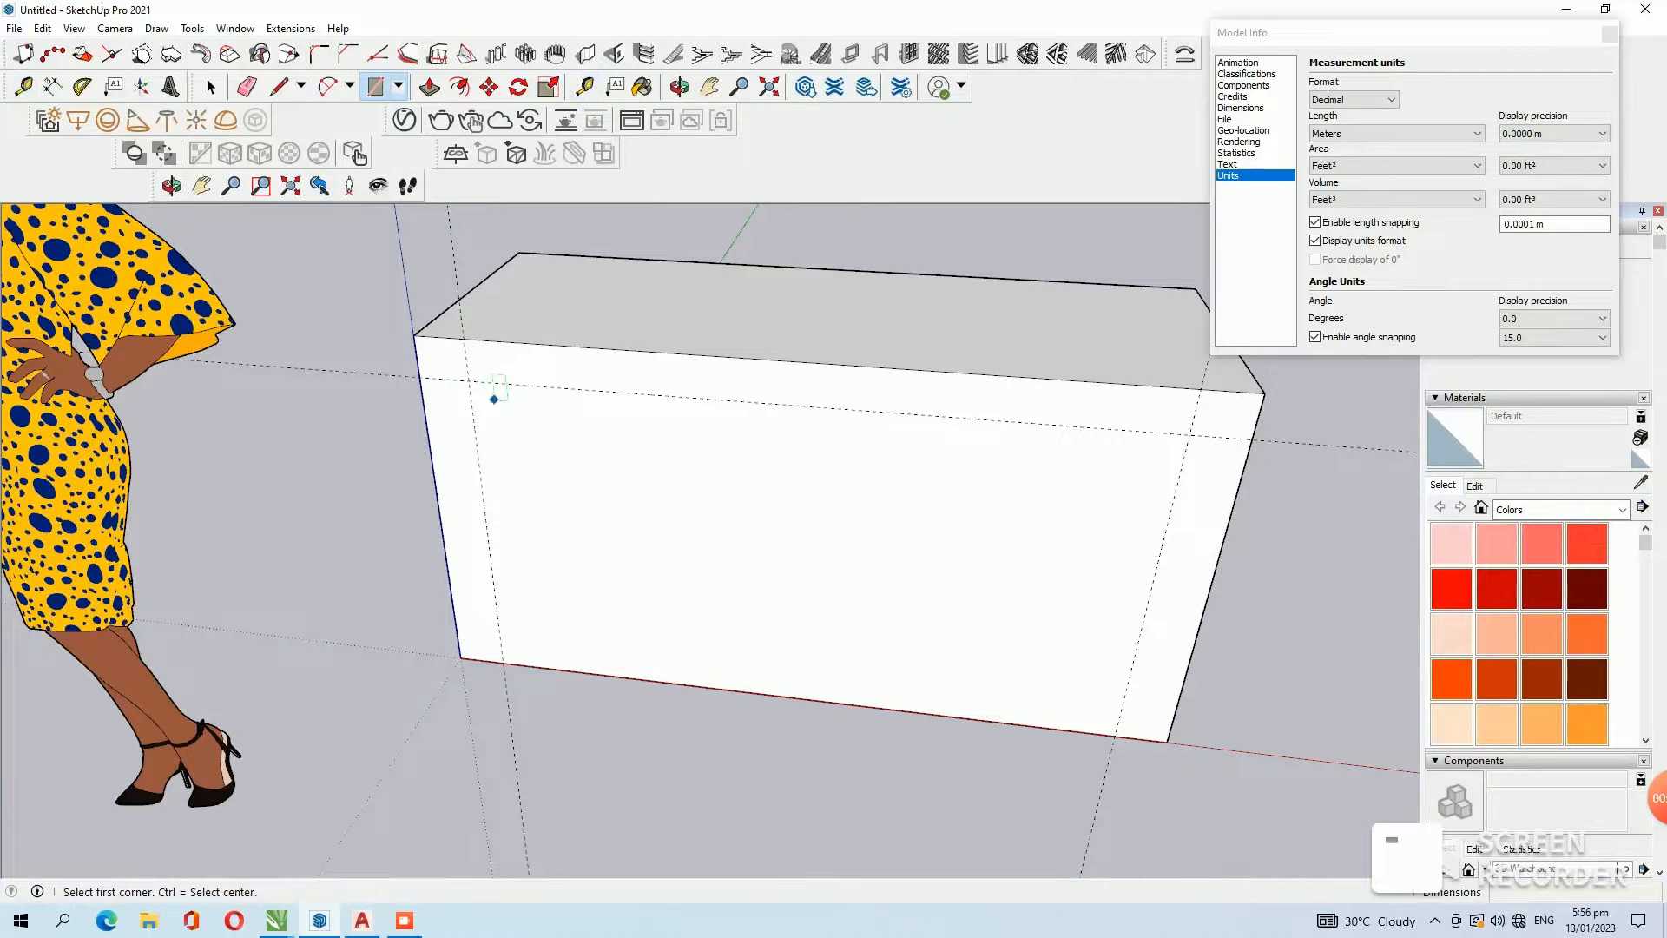
{"action": "left_click", "coordinate": [469, 381]}
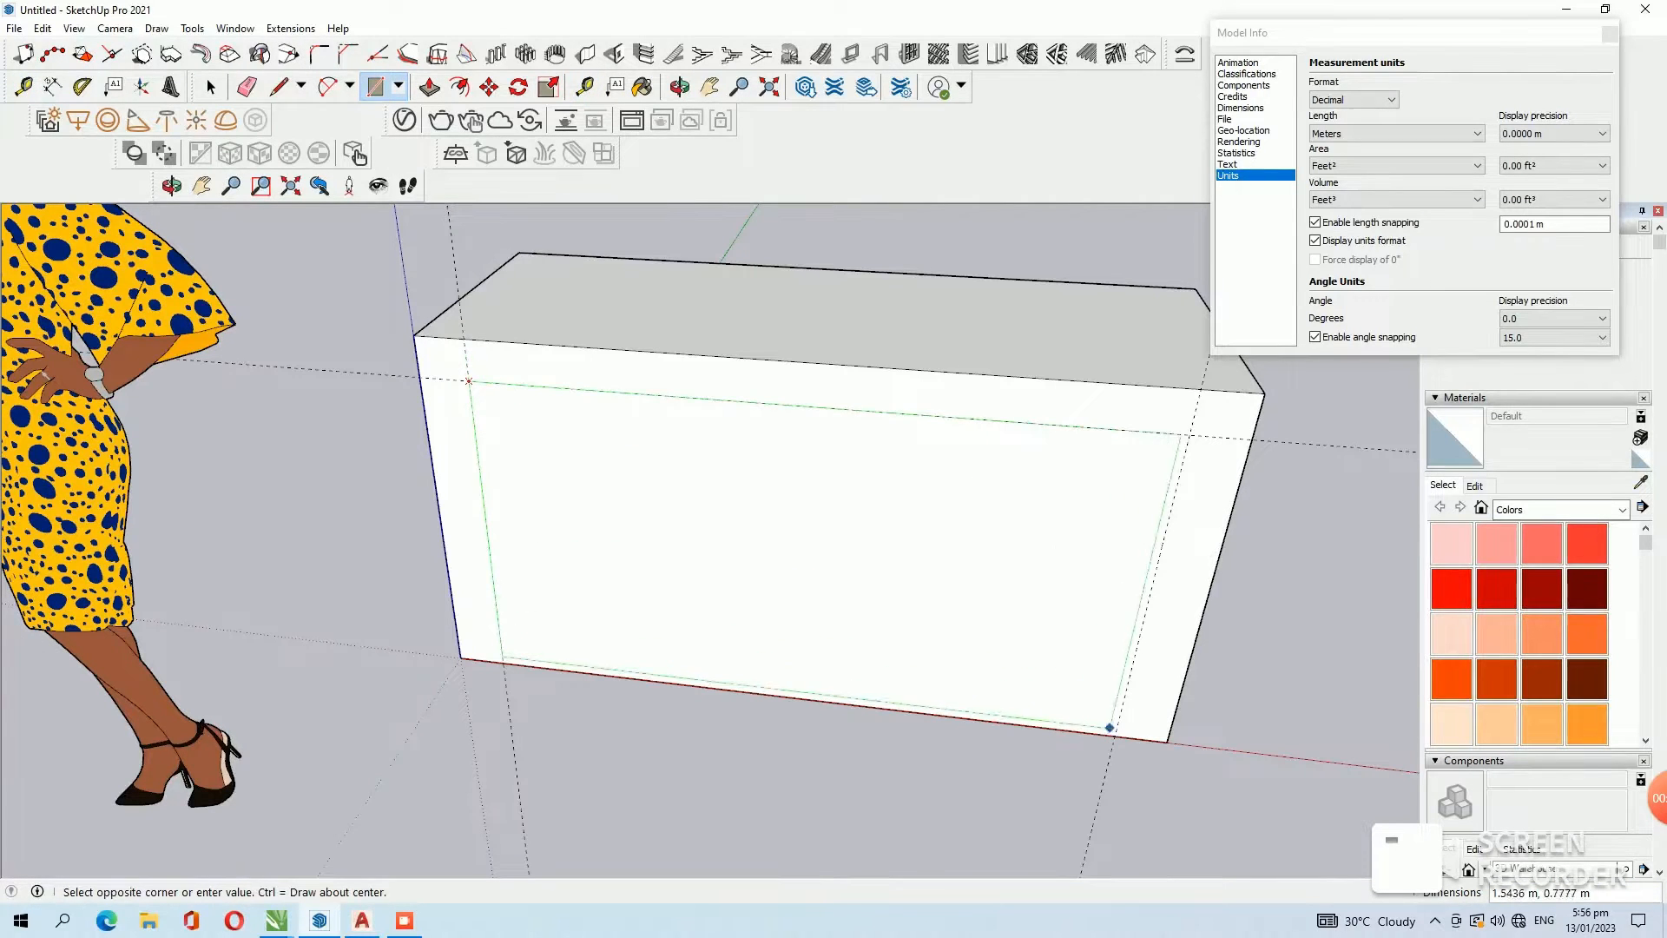
{"action": "left_click", "coordinate": [1116, 734]}
{"action": "left_click", "coordinate": [429, 87]}
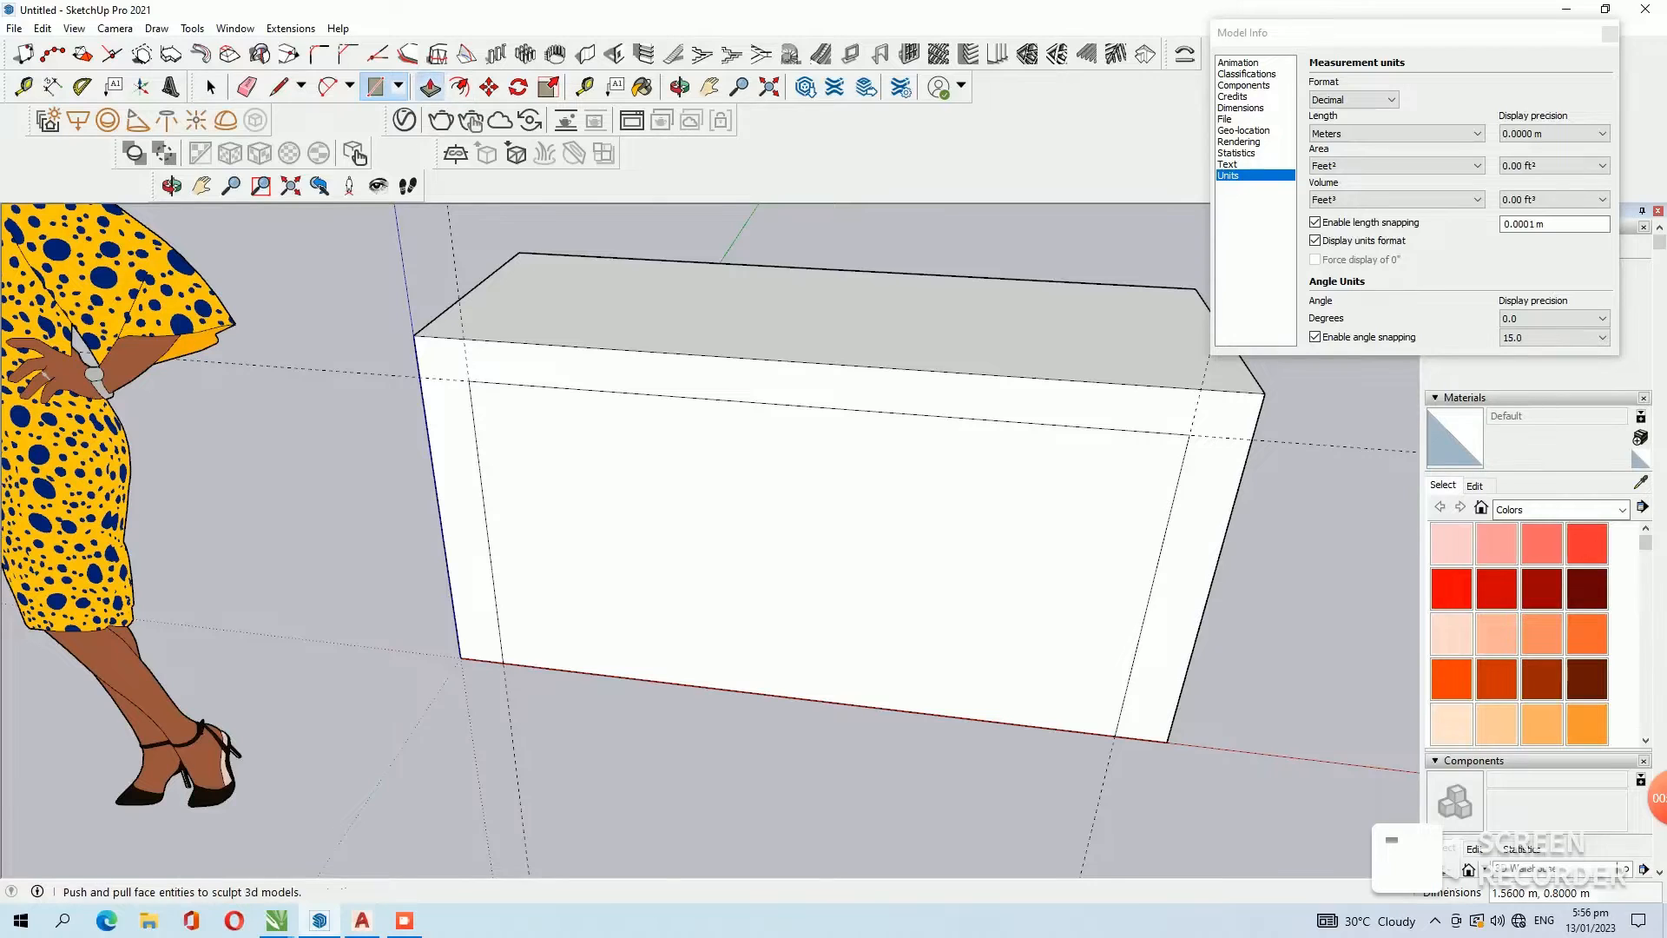
{"action": "left_click", "coordinate": [660, 530]}
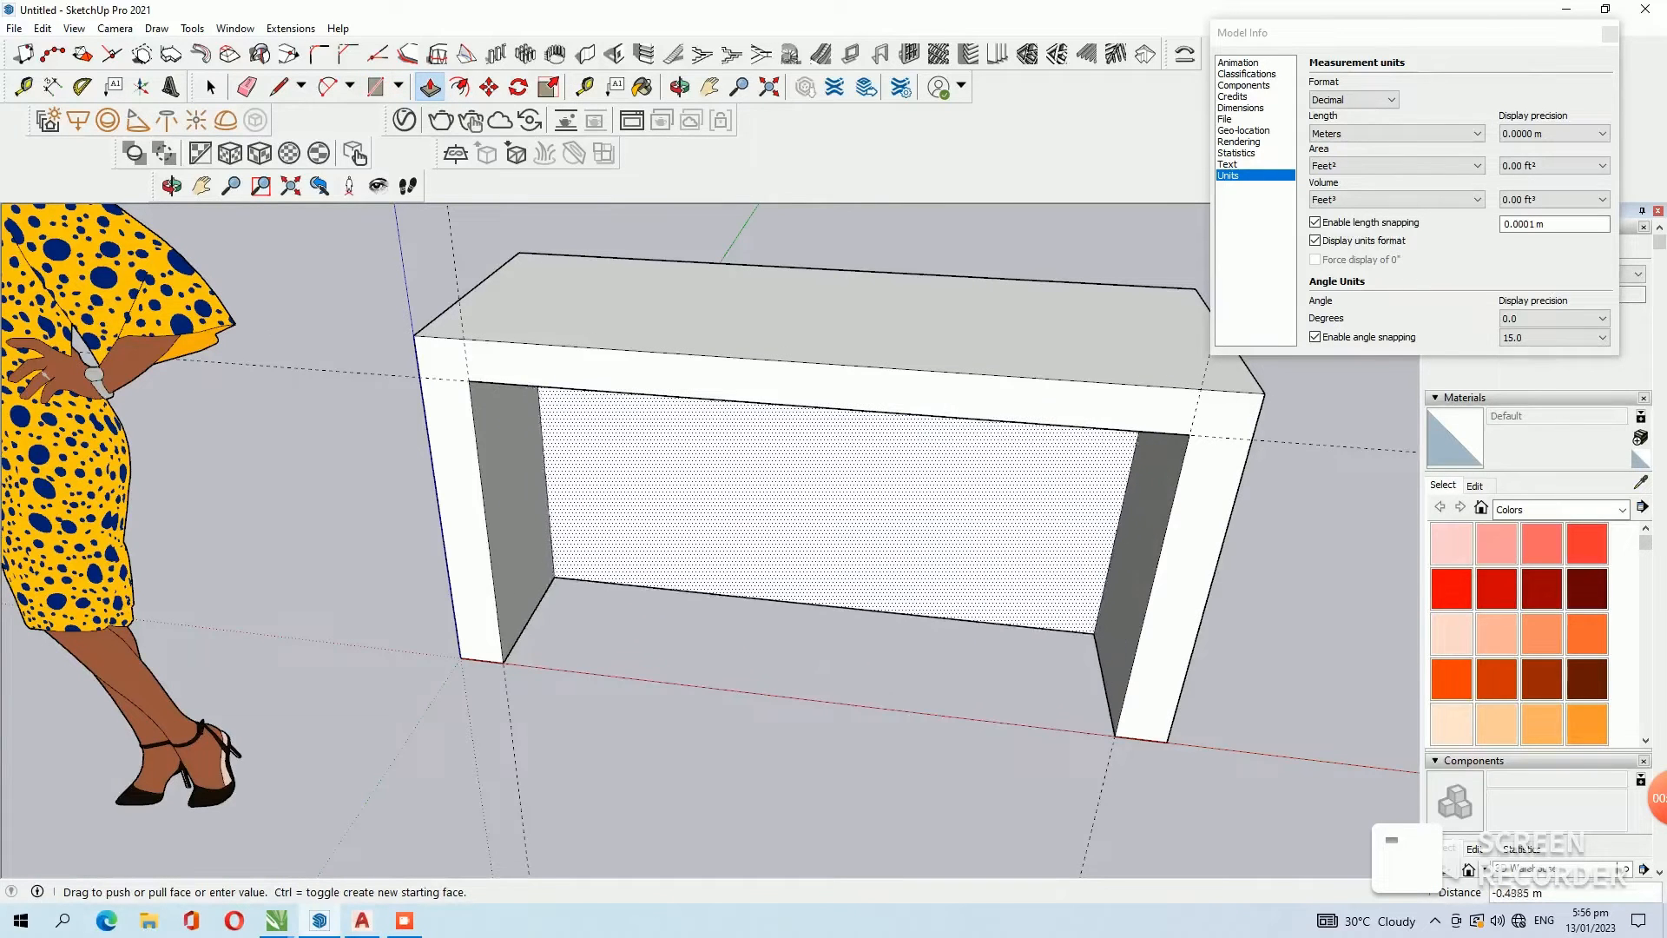
{"action": "left_click", "coordinate": [951, 471]}
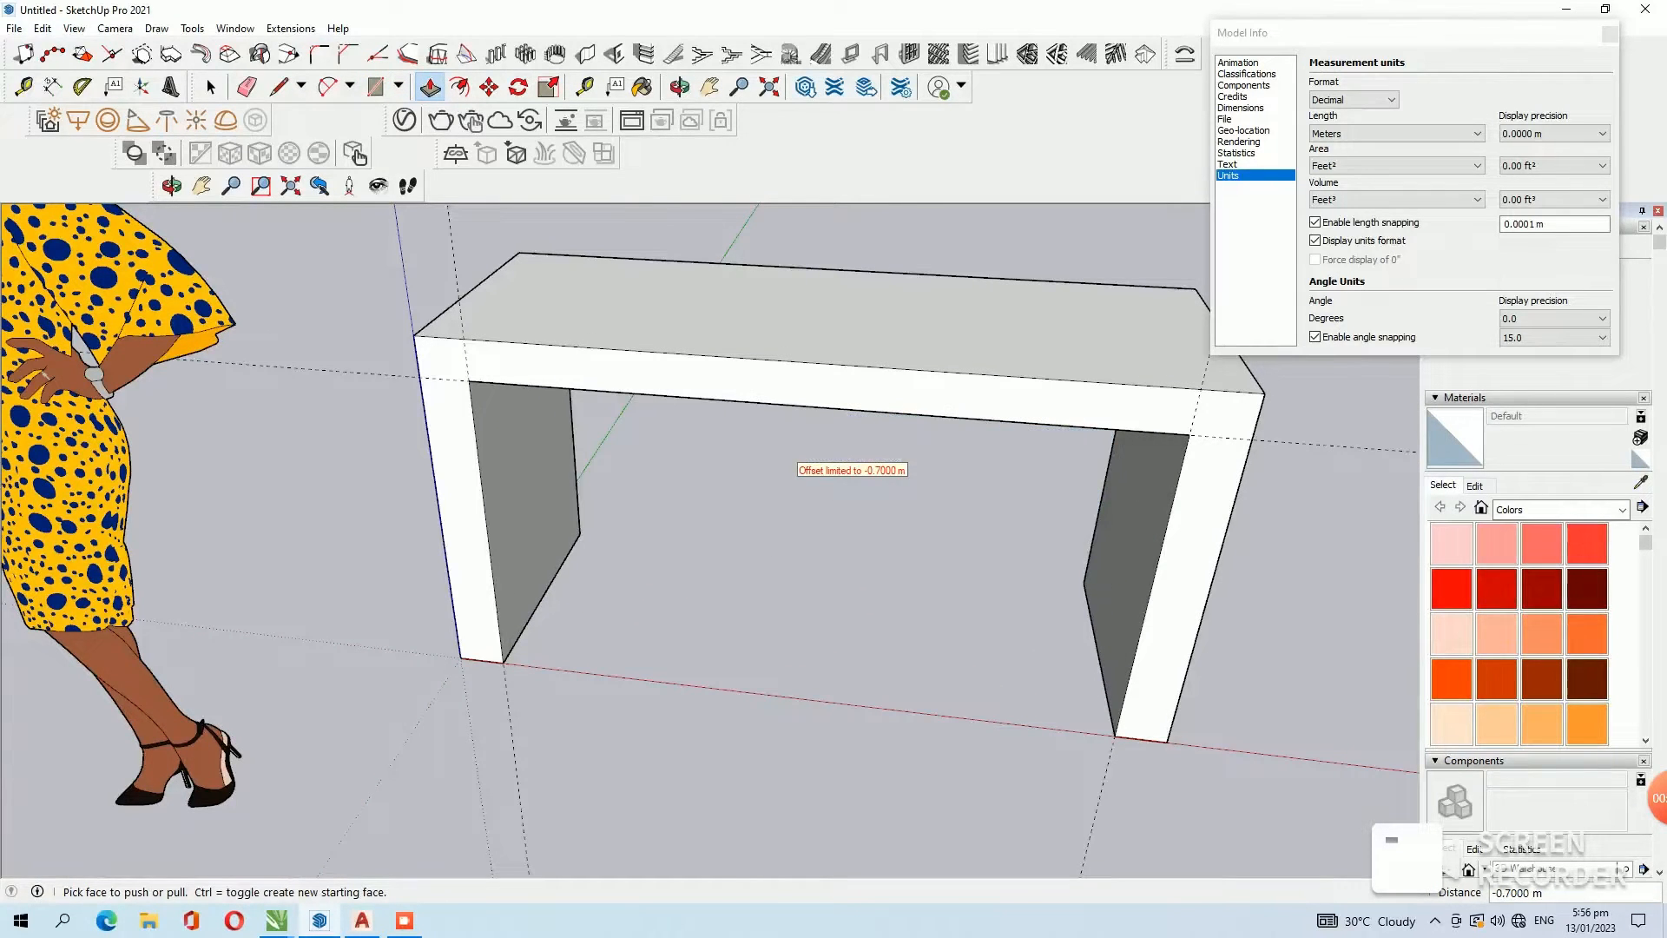
Place a guide on the tabletop 0.3 m in from its left short edge.
{"action": "scroll", "coordinate": [852, 508], "scroll_direction": "down", "scroll_amount": 3}
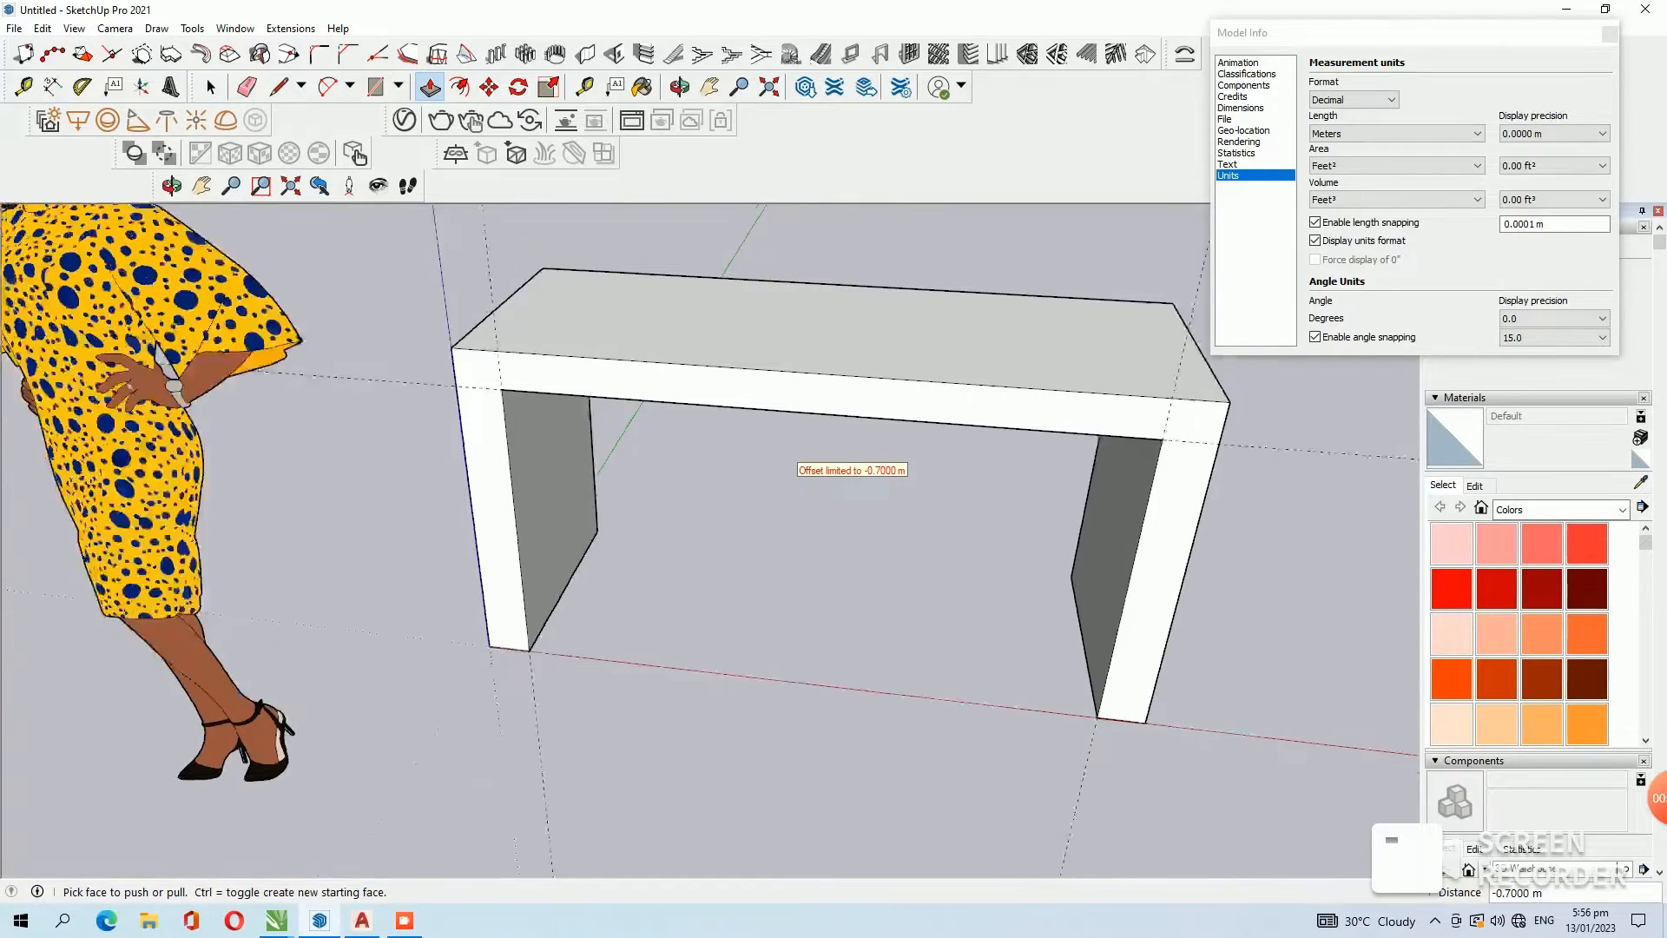
{"action": "middle_click_drag", "start_coordinate": [853, 507], "coordinate": [890, 659]}
{"action": "left_click", "coordinate": [584, 87]}
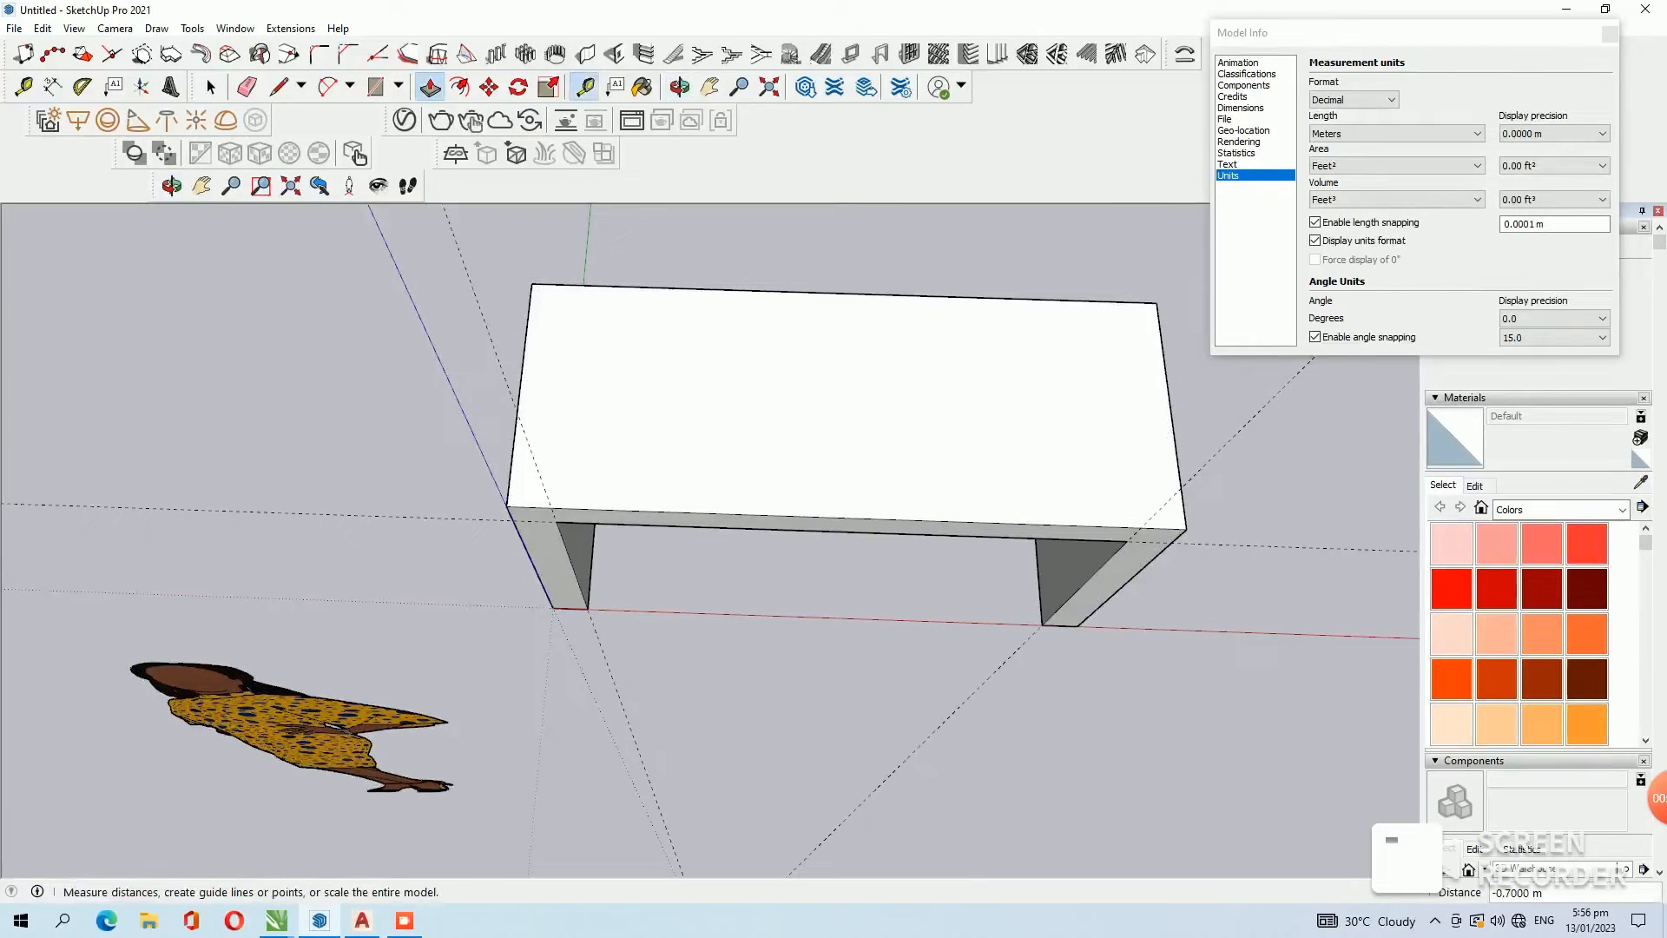
{"action": "left_click", "coordinate": [521, 366]}
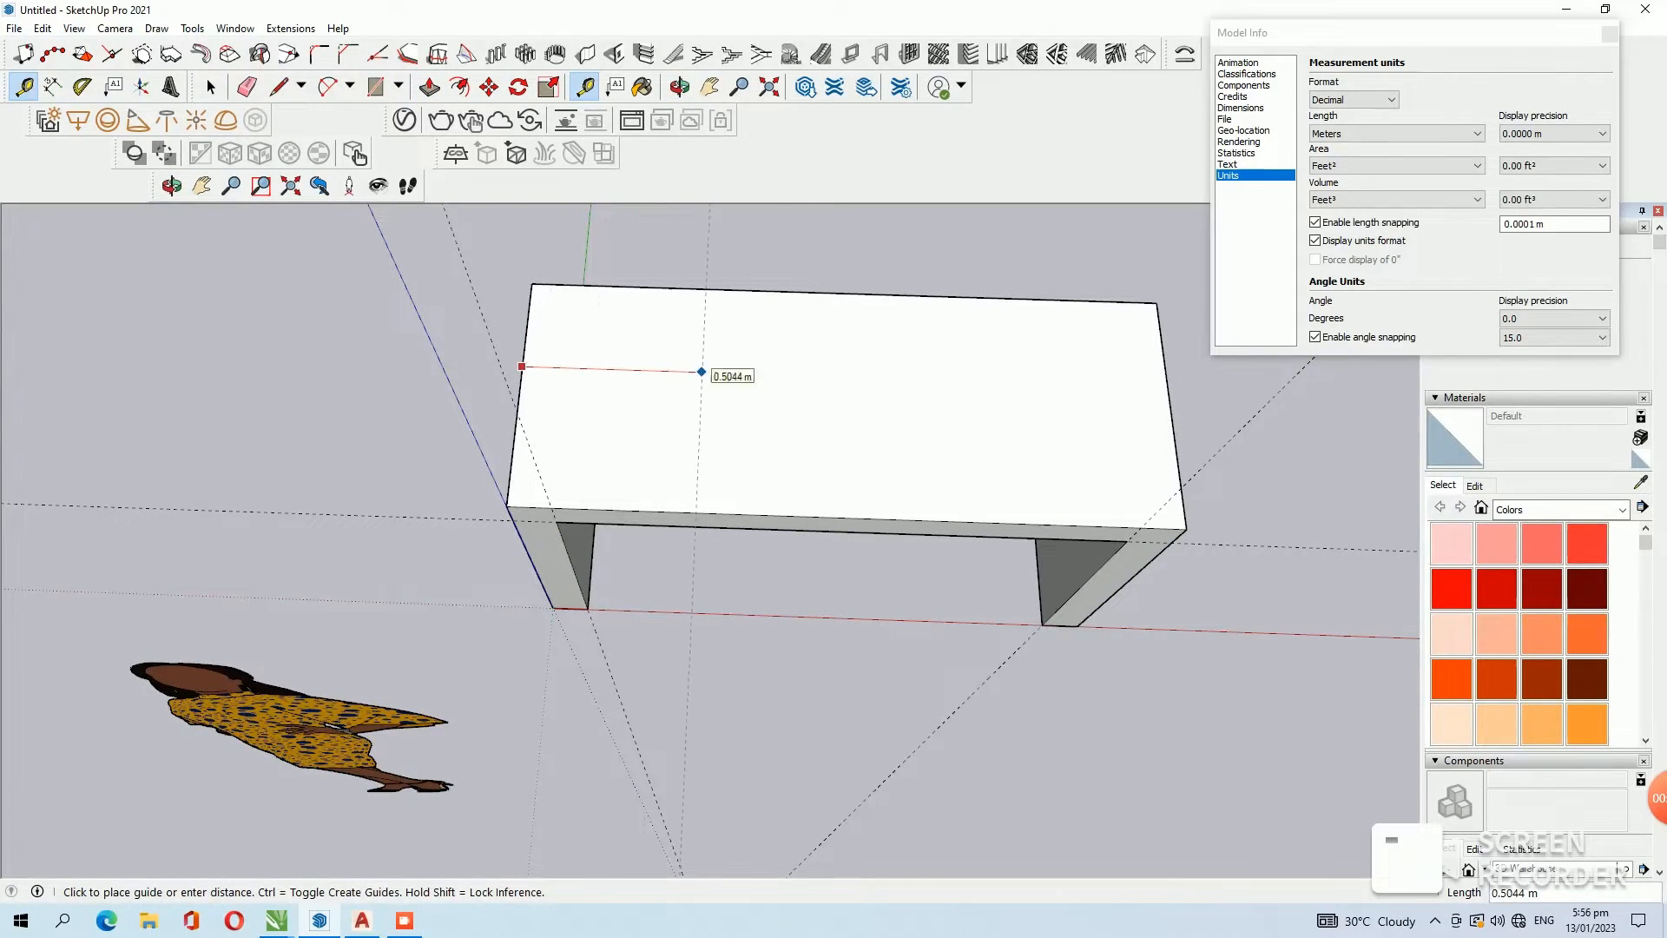
{"action": "type", "text": ".3"}
{"action": "key", "text": "Return"}
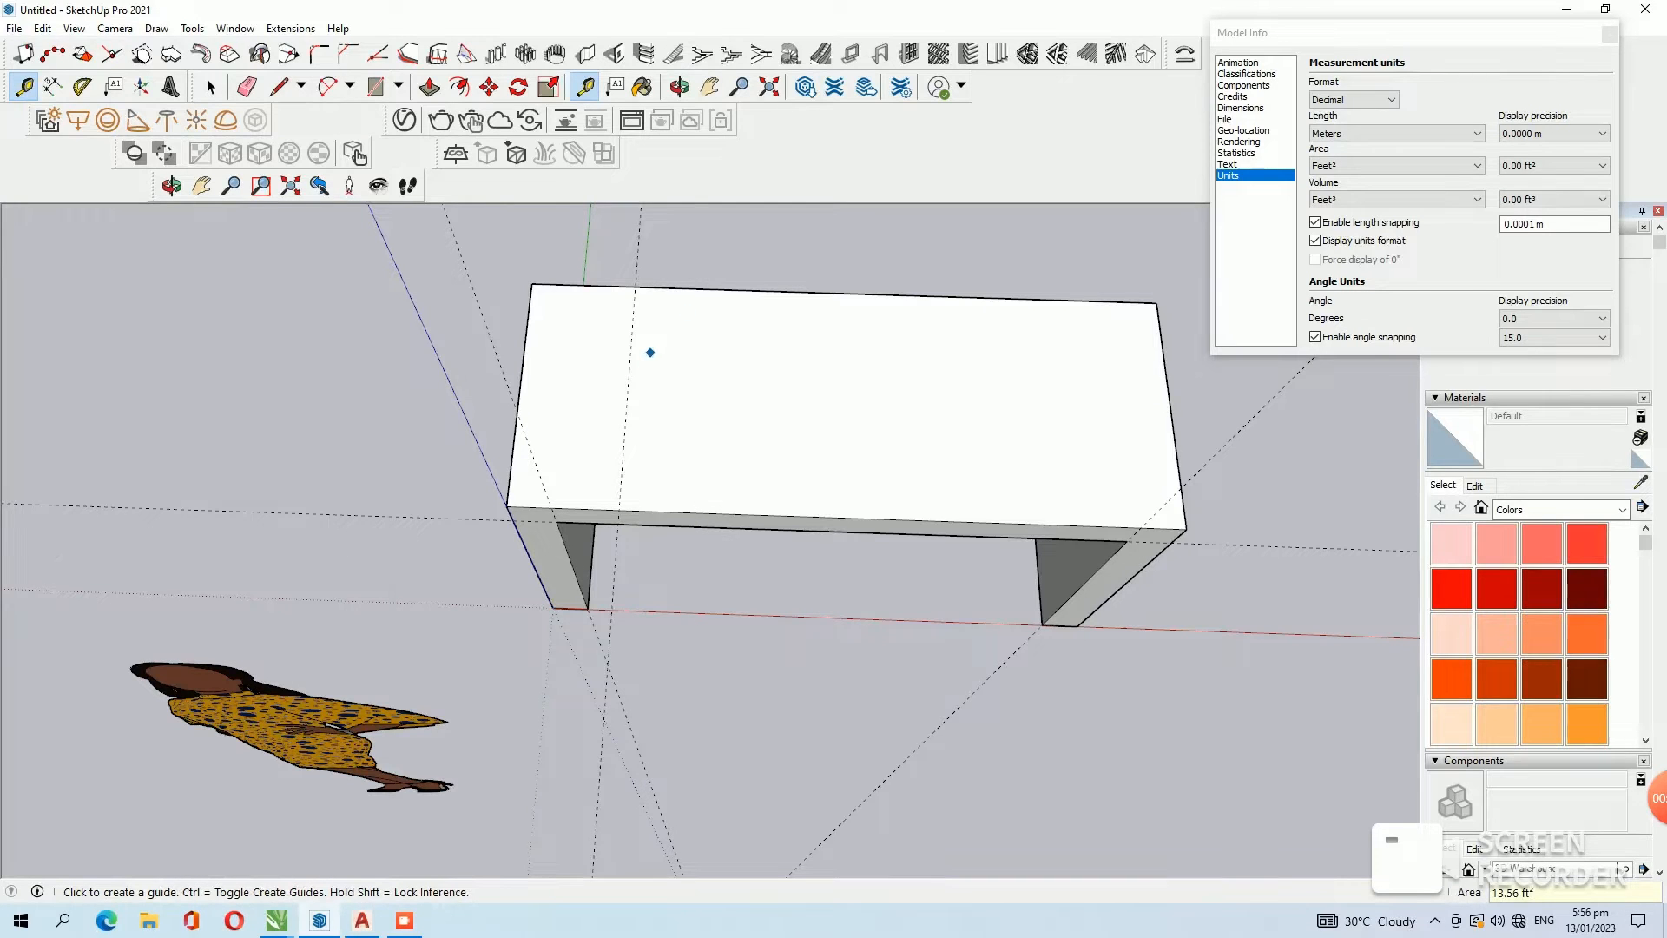
Place tabletop guides inside the back and front edges, plus a cross guide 0.6 m to the right of the existing one.
{"action": "left_click", "coordinate": [694, 287]}
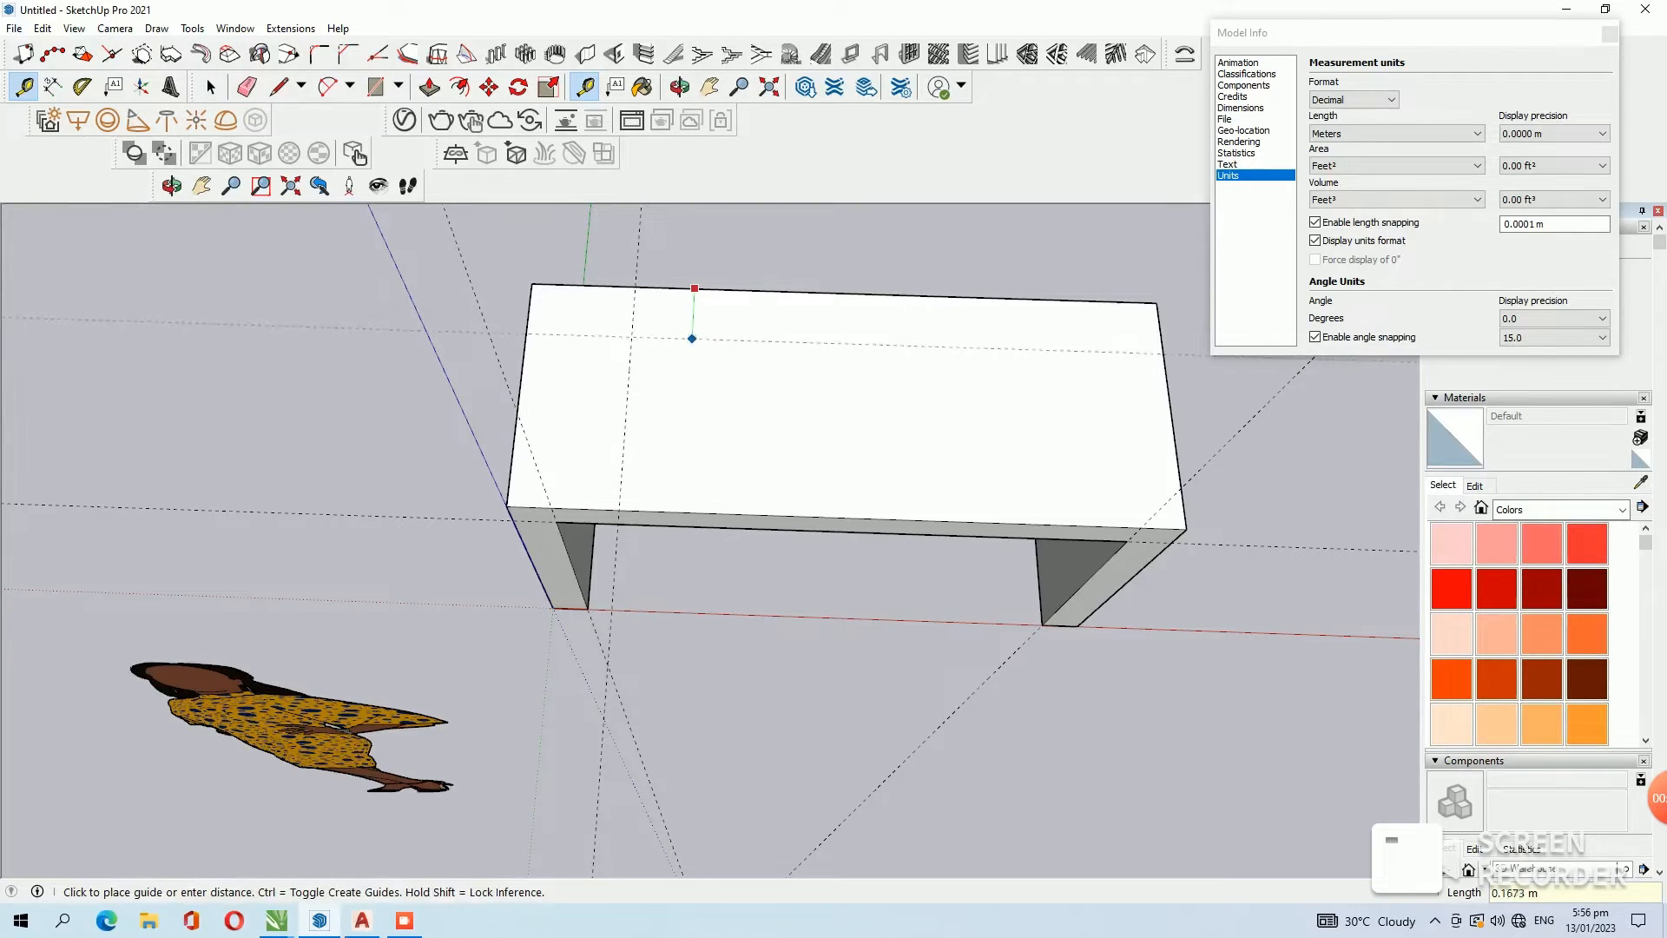
{"action": "left_click", "coordinate": [692, 317]}
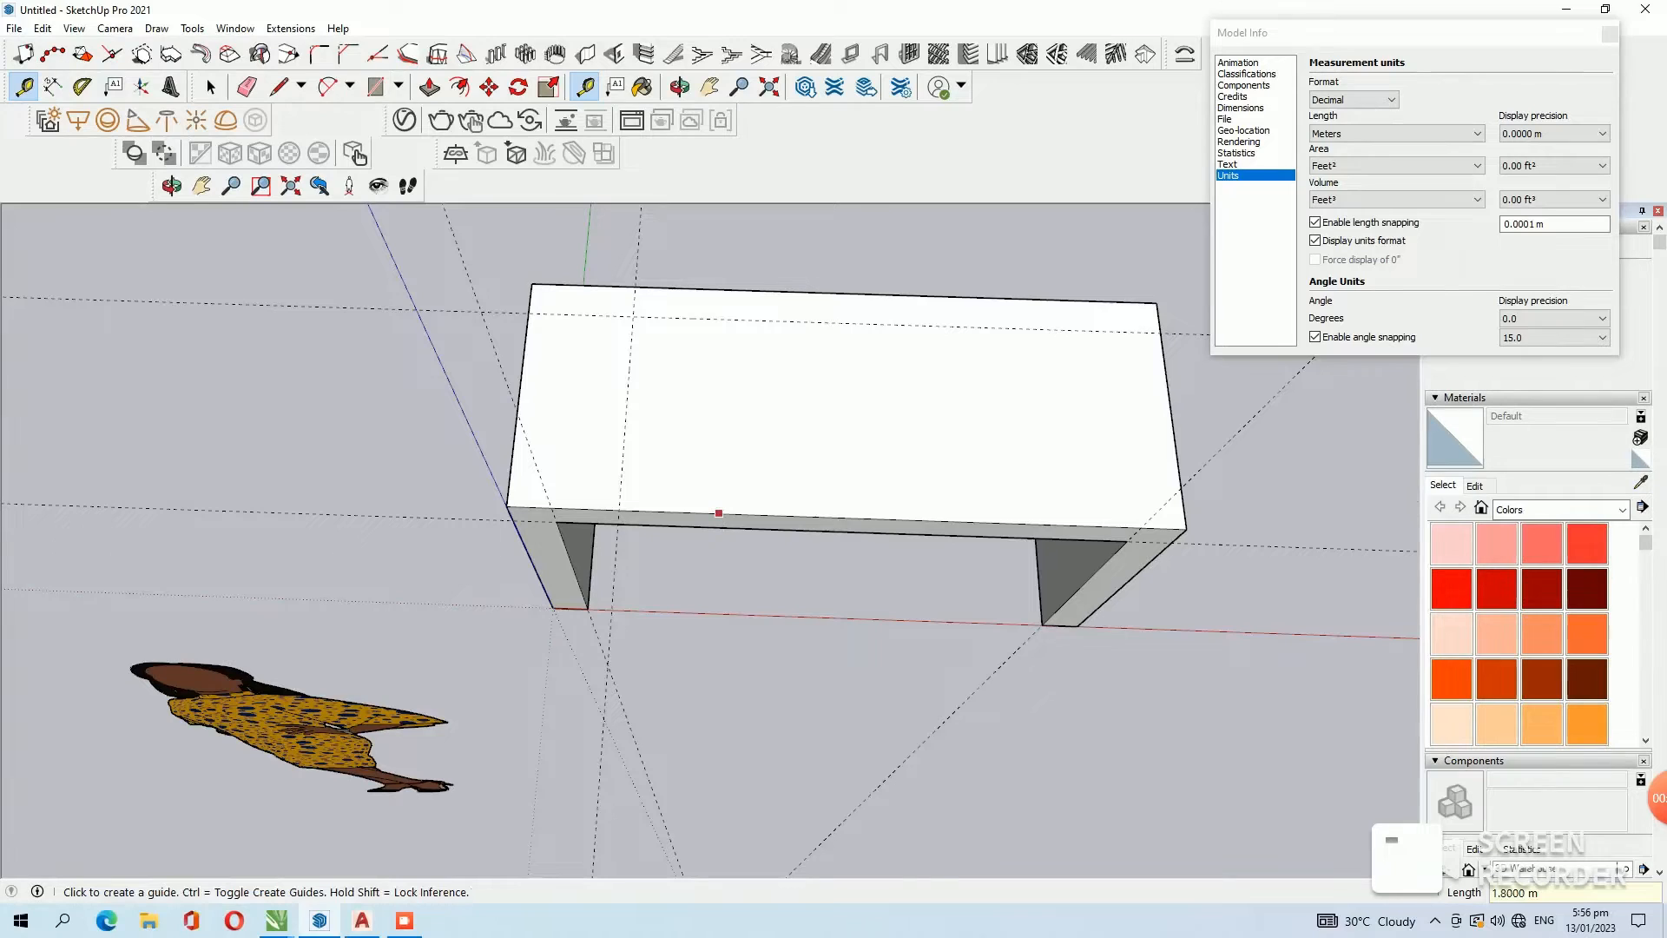
{"action": "left_click", "coordinate": [719, 513]}
{"action": "left_click", "coordinate": [759, 468]}
{"action": "left_click", "coordinate": [624, 428]}
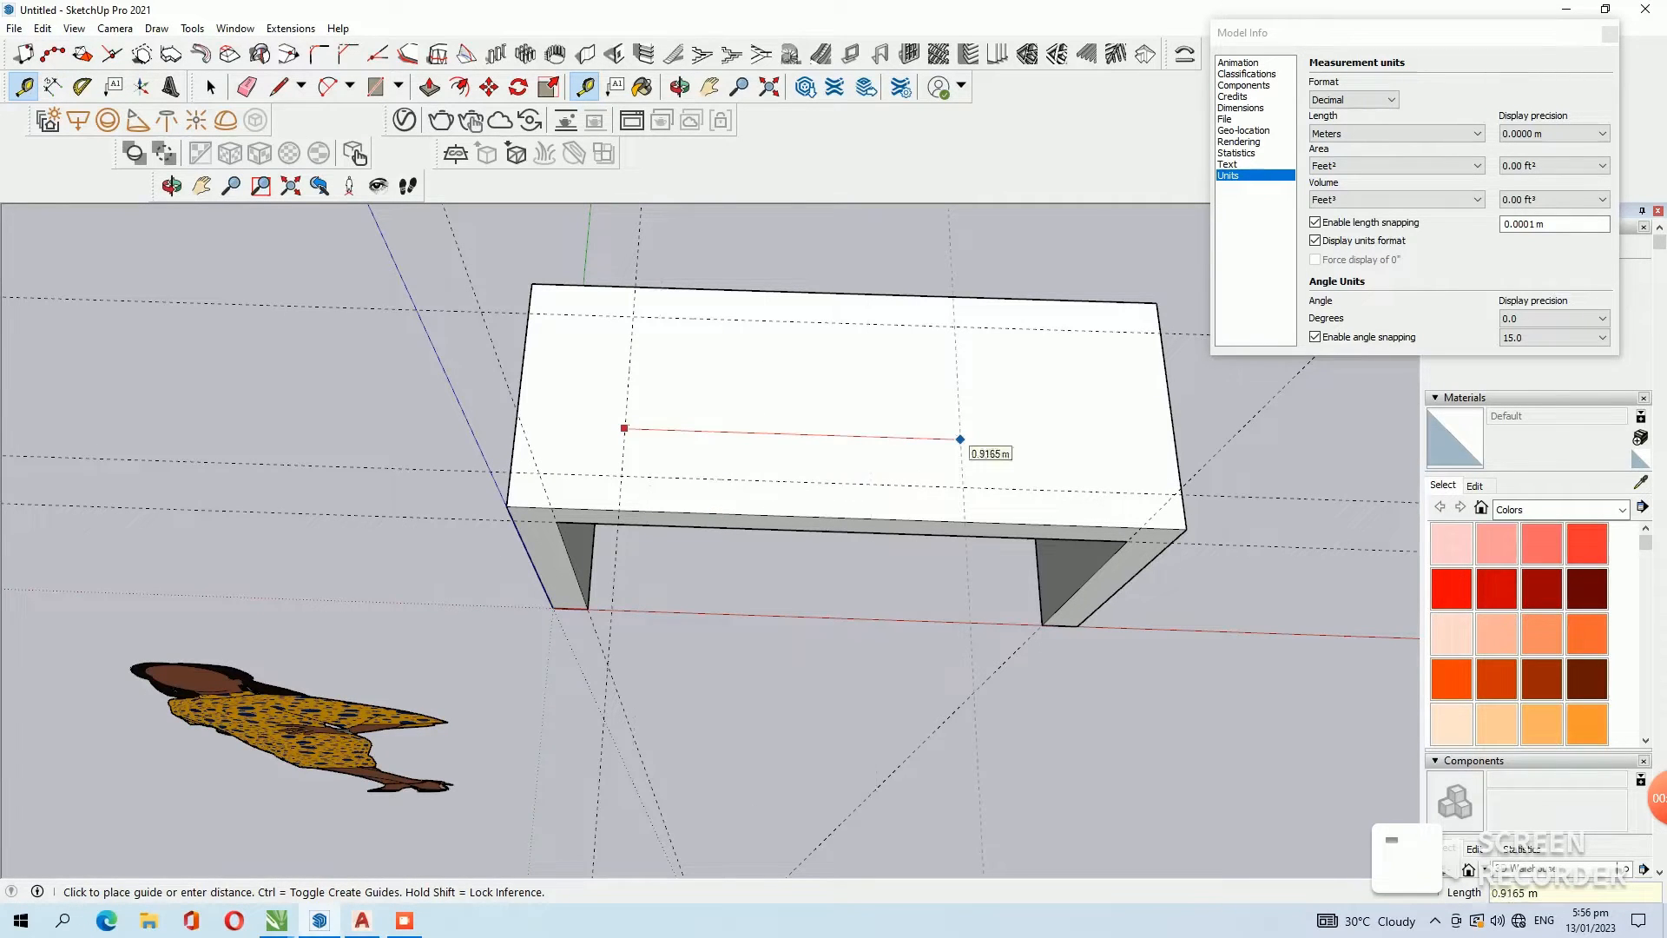
{"action": "type", "text": ".6"}
{"action": "key", "text": "Return"}
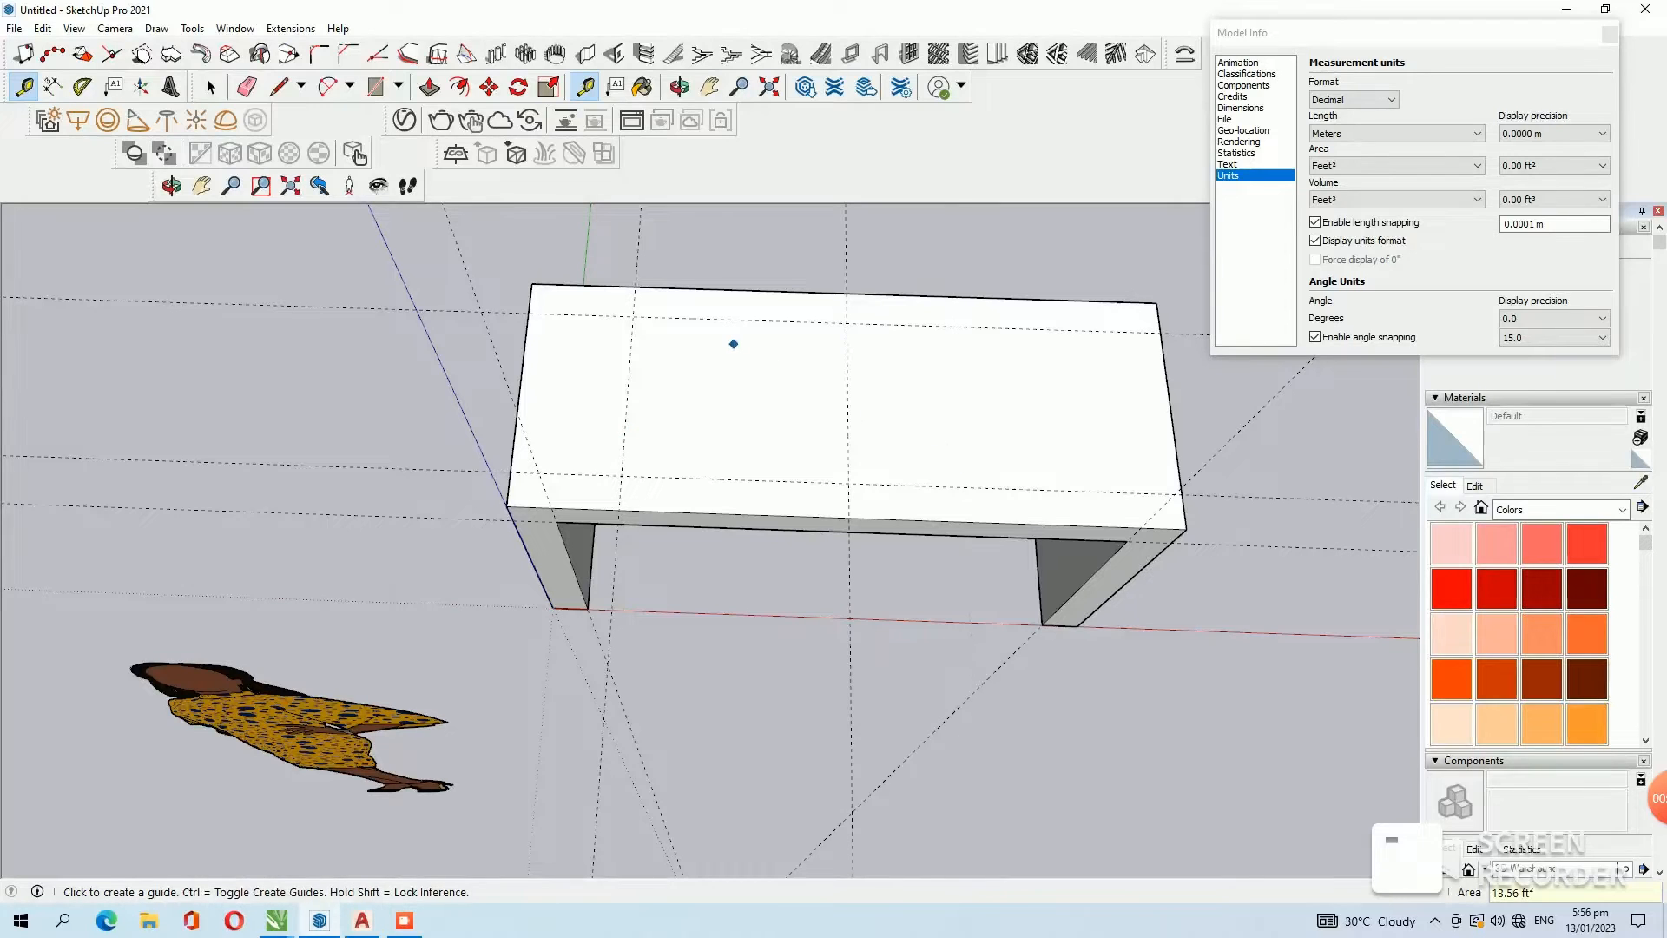
Draw a 0.6 × 0.5 m rectangle between the tabletop guides and push it 0.1 m through to cut an opening.
{"action": "left_click", "coordinate": [375, 86]}
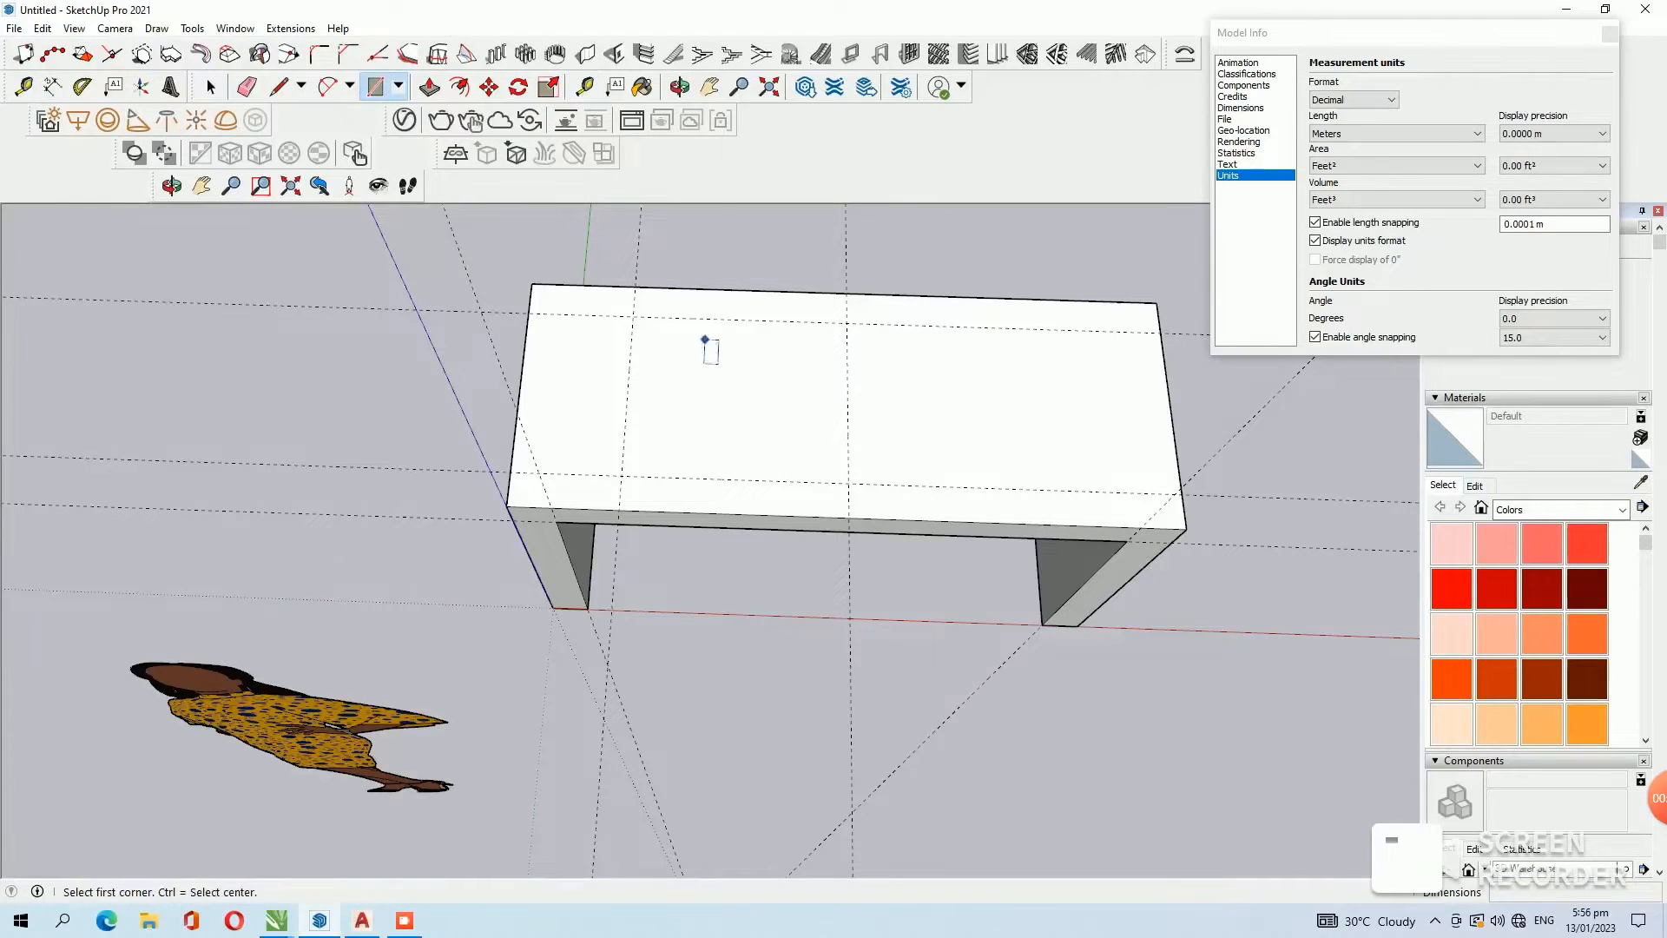
{"action": "left_click", "coordinate": [633, 316]}
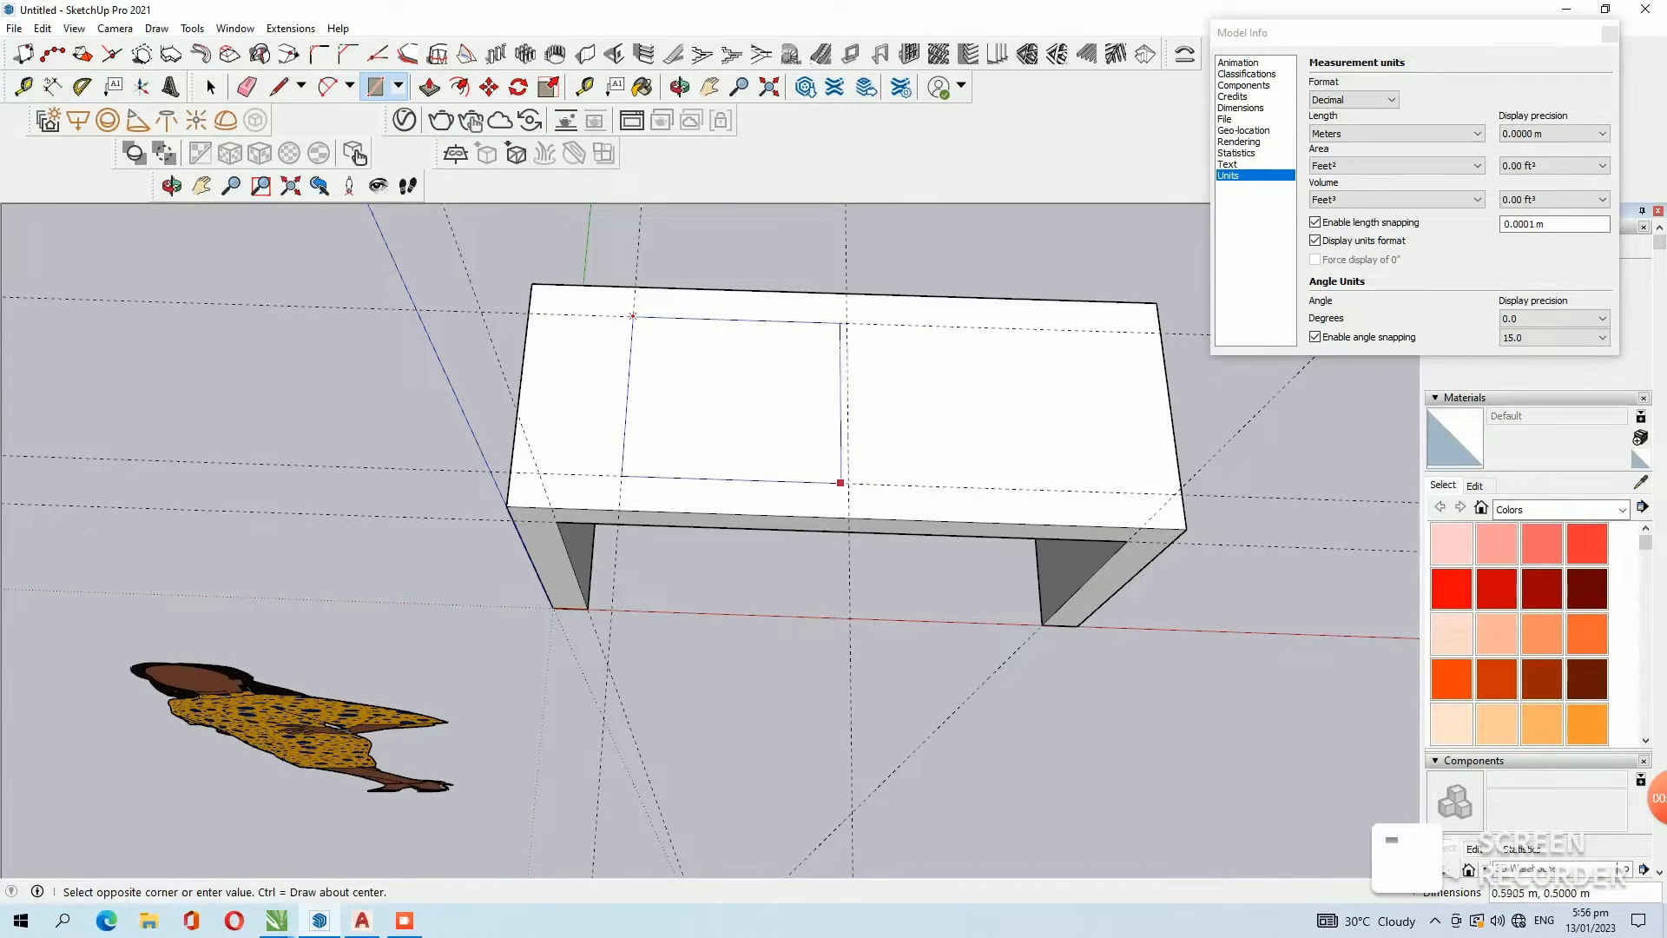
{"action": "left_click", "coordinate": [847, 482]}
{"action": "left_click", "coordinate": [428, 86]}
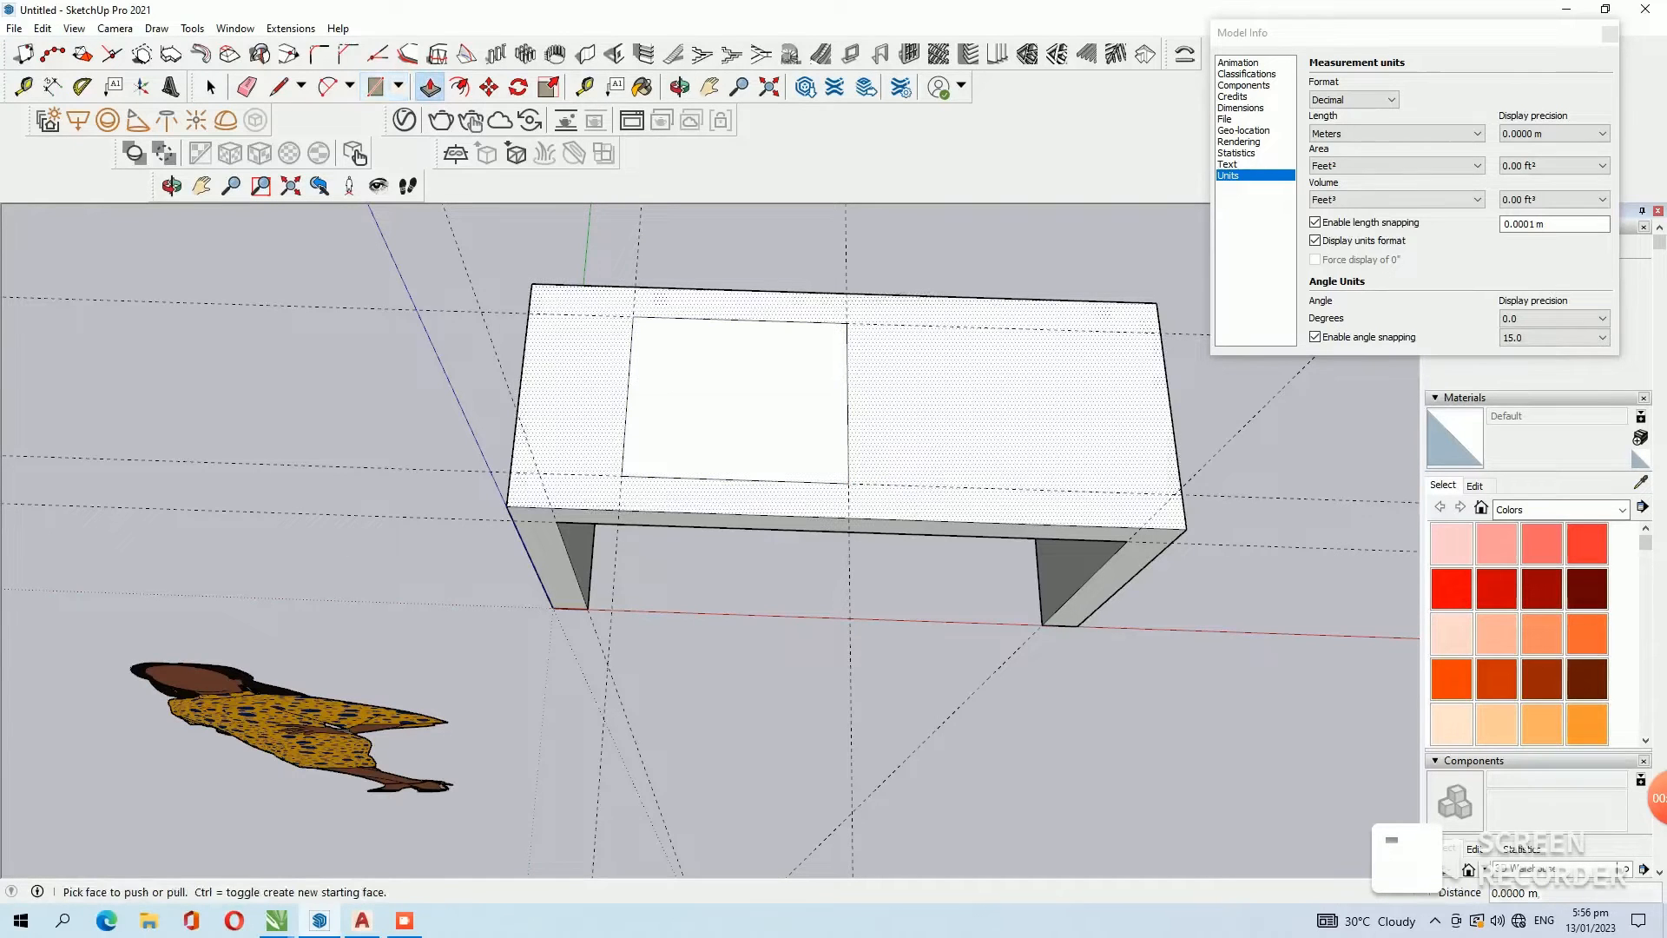
{"action": "left_click", "coordinate": [694, 427]}
{"action": "left_click", "coordinate": [695, 464]}
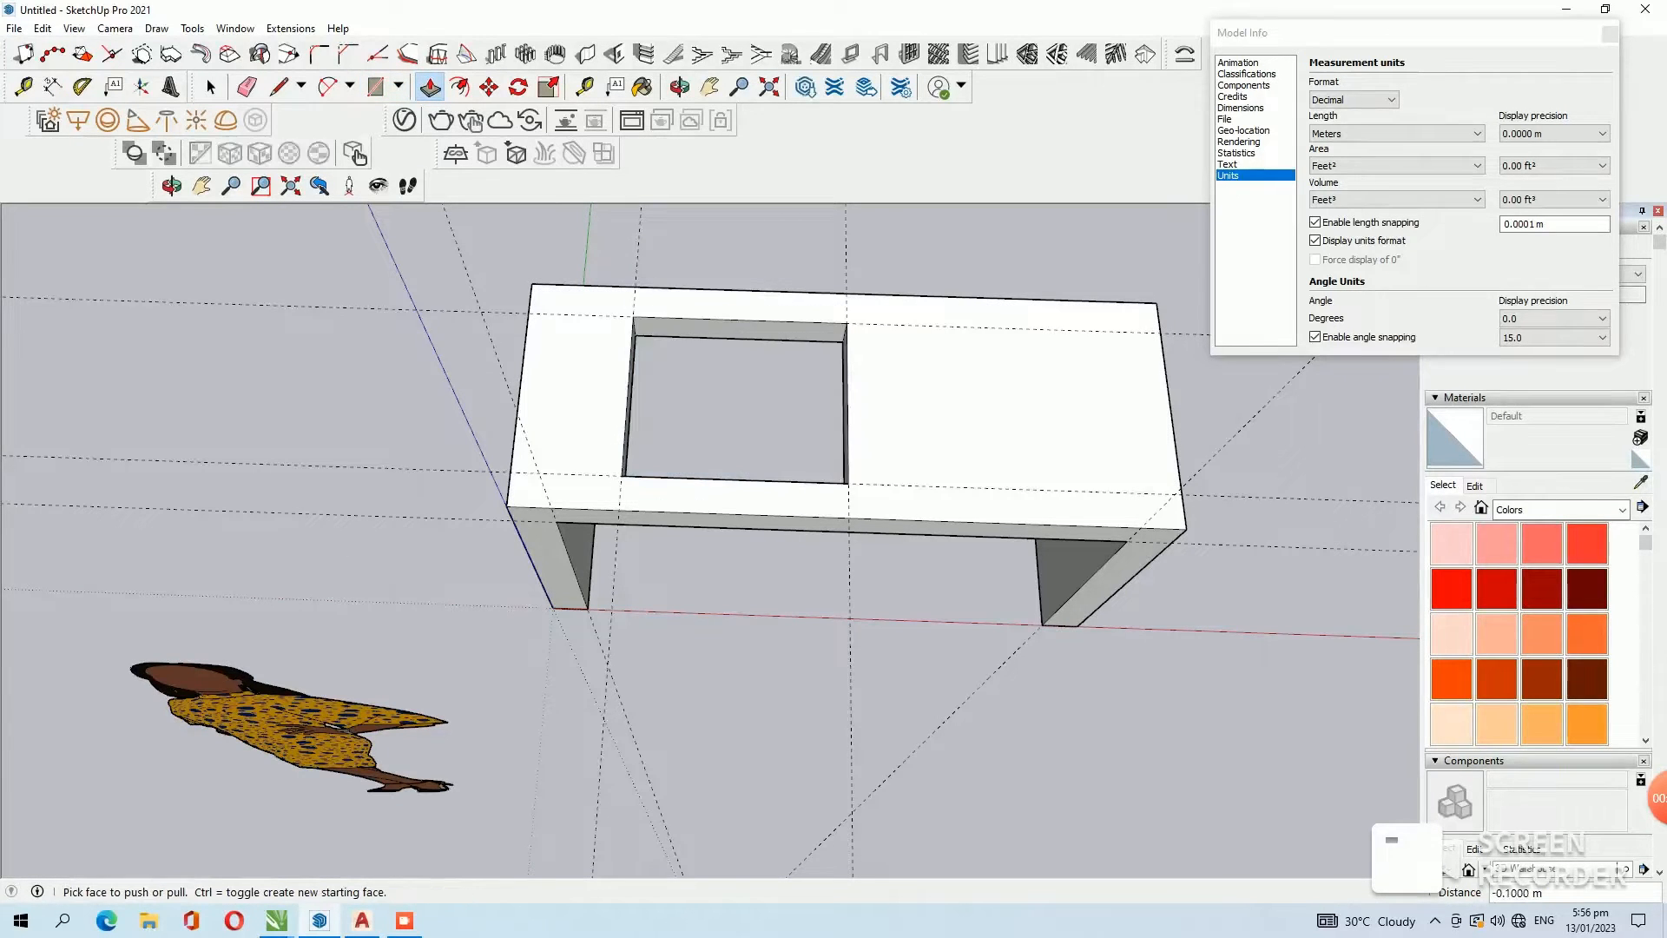
Place a guide on the tabletop's underside just outside the left edge of the opening.
{"action": "key", "text": "space"}
{"action": "mouse_move", "coordinate": [846, 556]}
{"action": "middle_mouse_down"}
{"action": "mouse_move", "coordinate": [794, 460]}
{"action": "mouse_move", "coordinate": [855, 322]}
{"action": "middle_mouse_up"}
{"action": "middle_click_drag", "start_coordinate": [730, 599], "coordinate": [656, 417]}
{"action": "scroll", "coordinate": [644, 452], "scroll_direction": "up", "scroll_amount": 6}
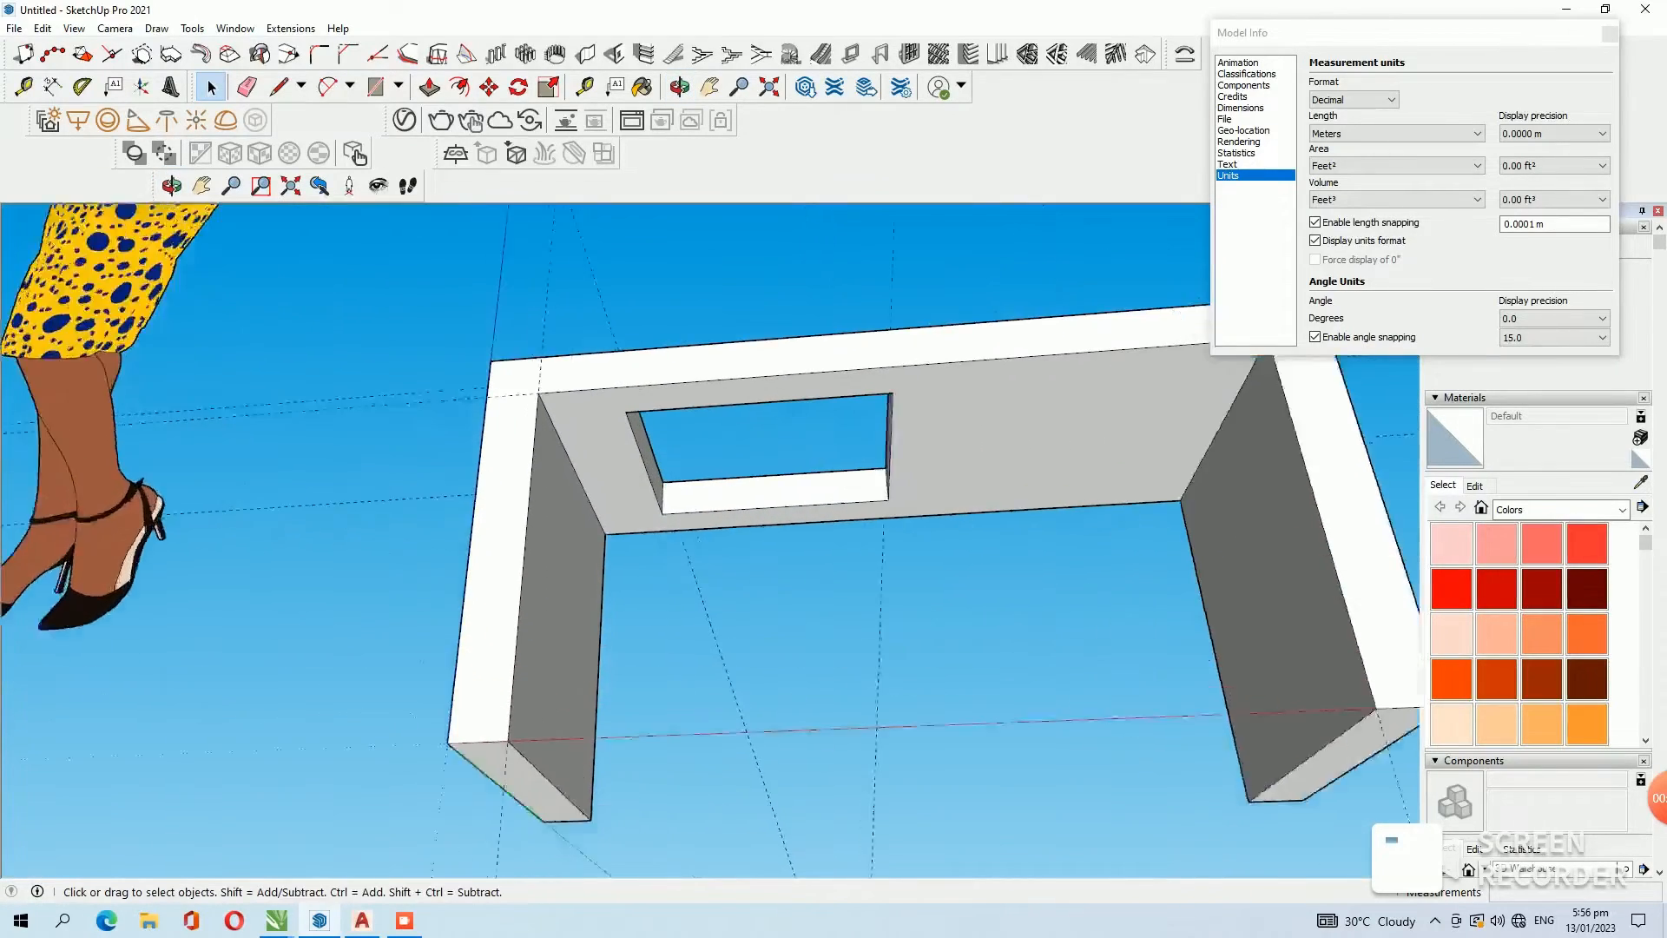
{"action": "left_click", "coordinate": [584, 87]}
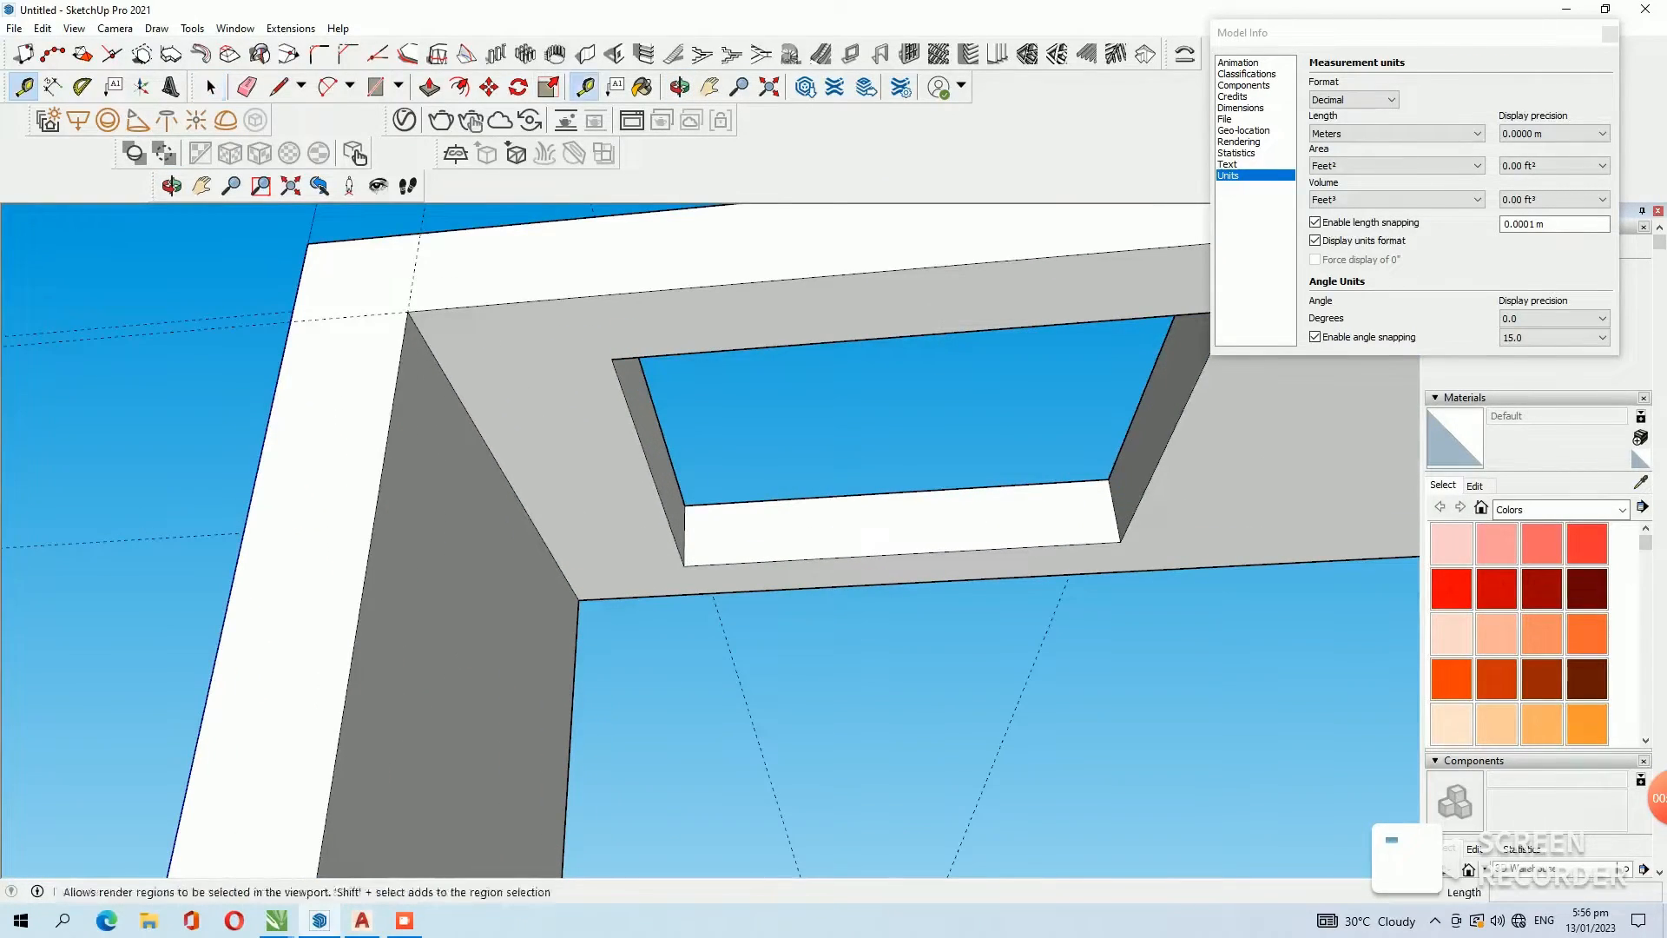
{"action": "left_click", "coordinate": [633, 420]}
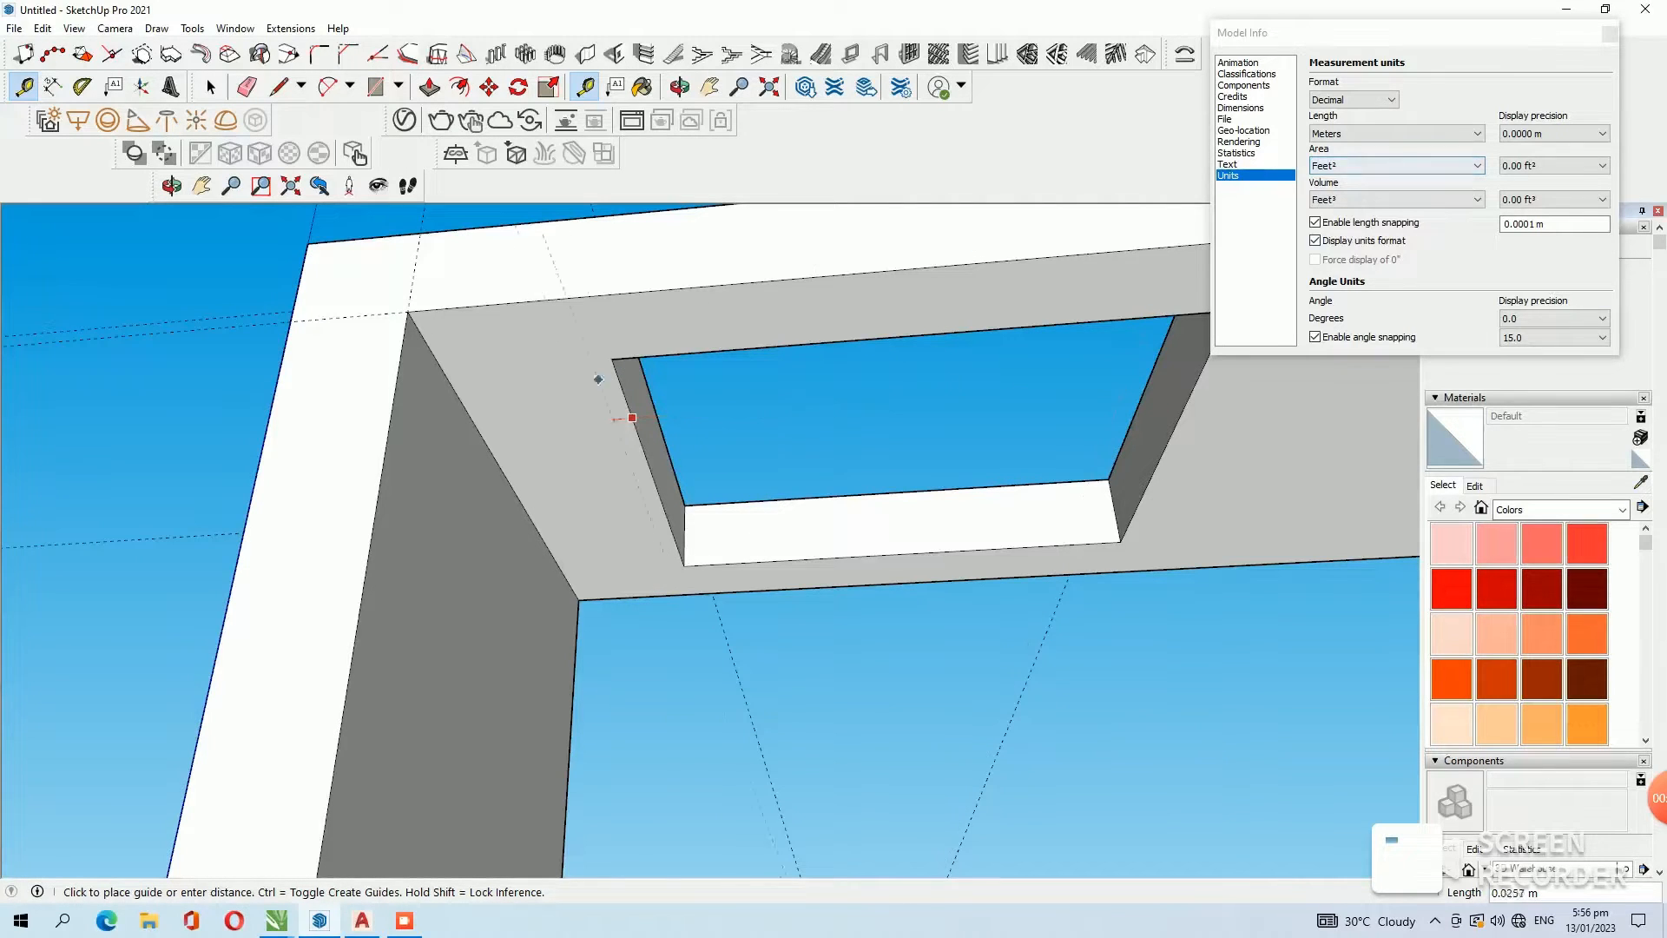
{"action": "left_click", "coordinate": [573, 400]}
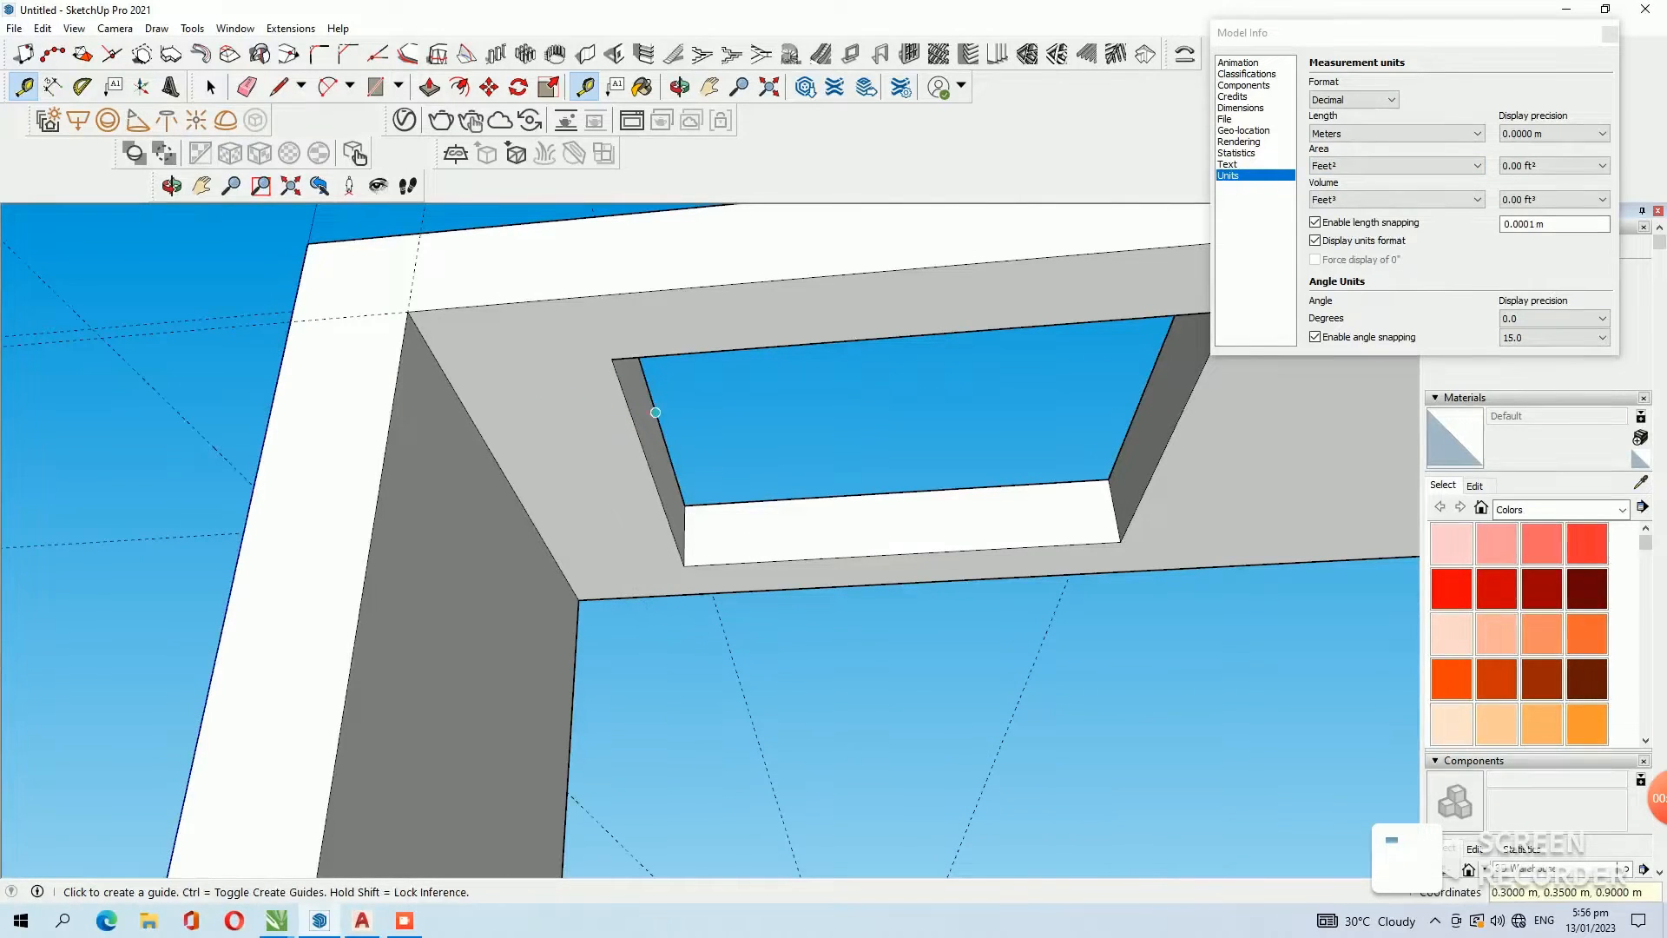
{"action": "left_click", "coordinate": [627, 407]}
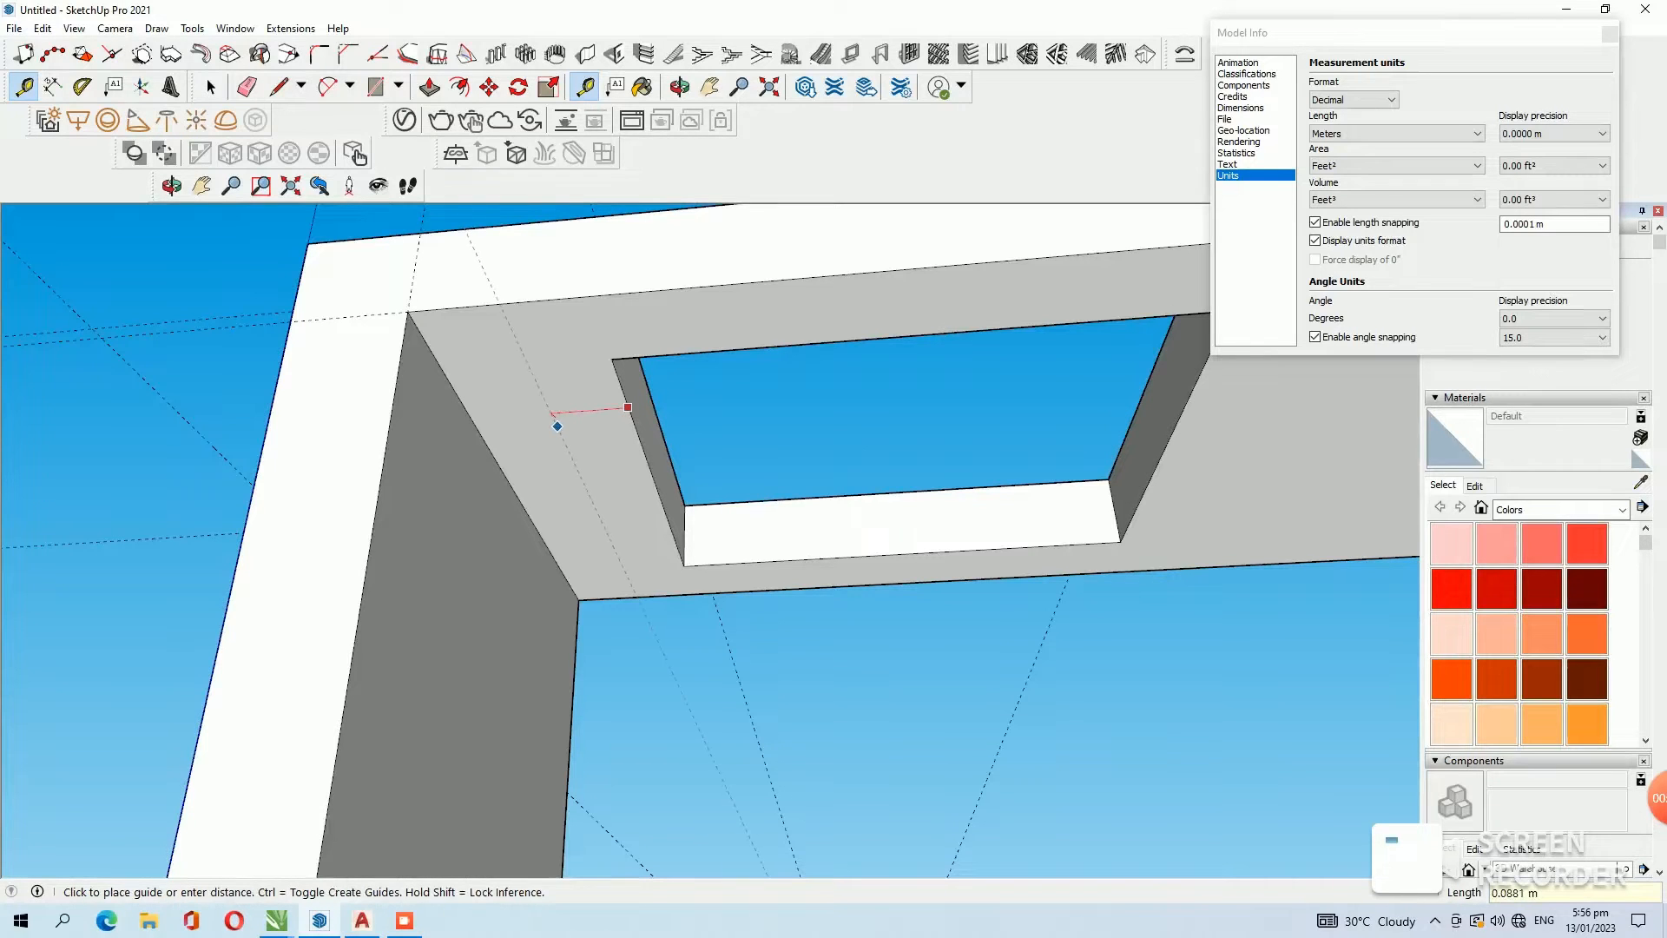
{"action": "left_click", "coordinate": [556, 416]}
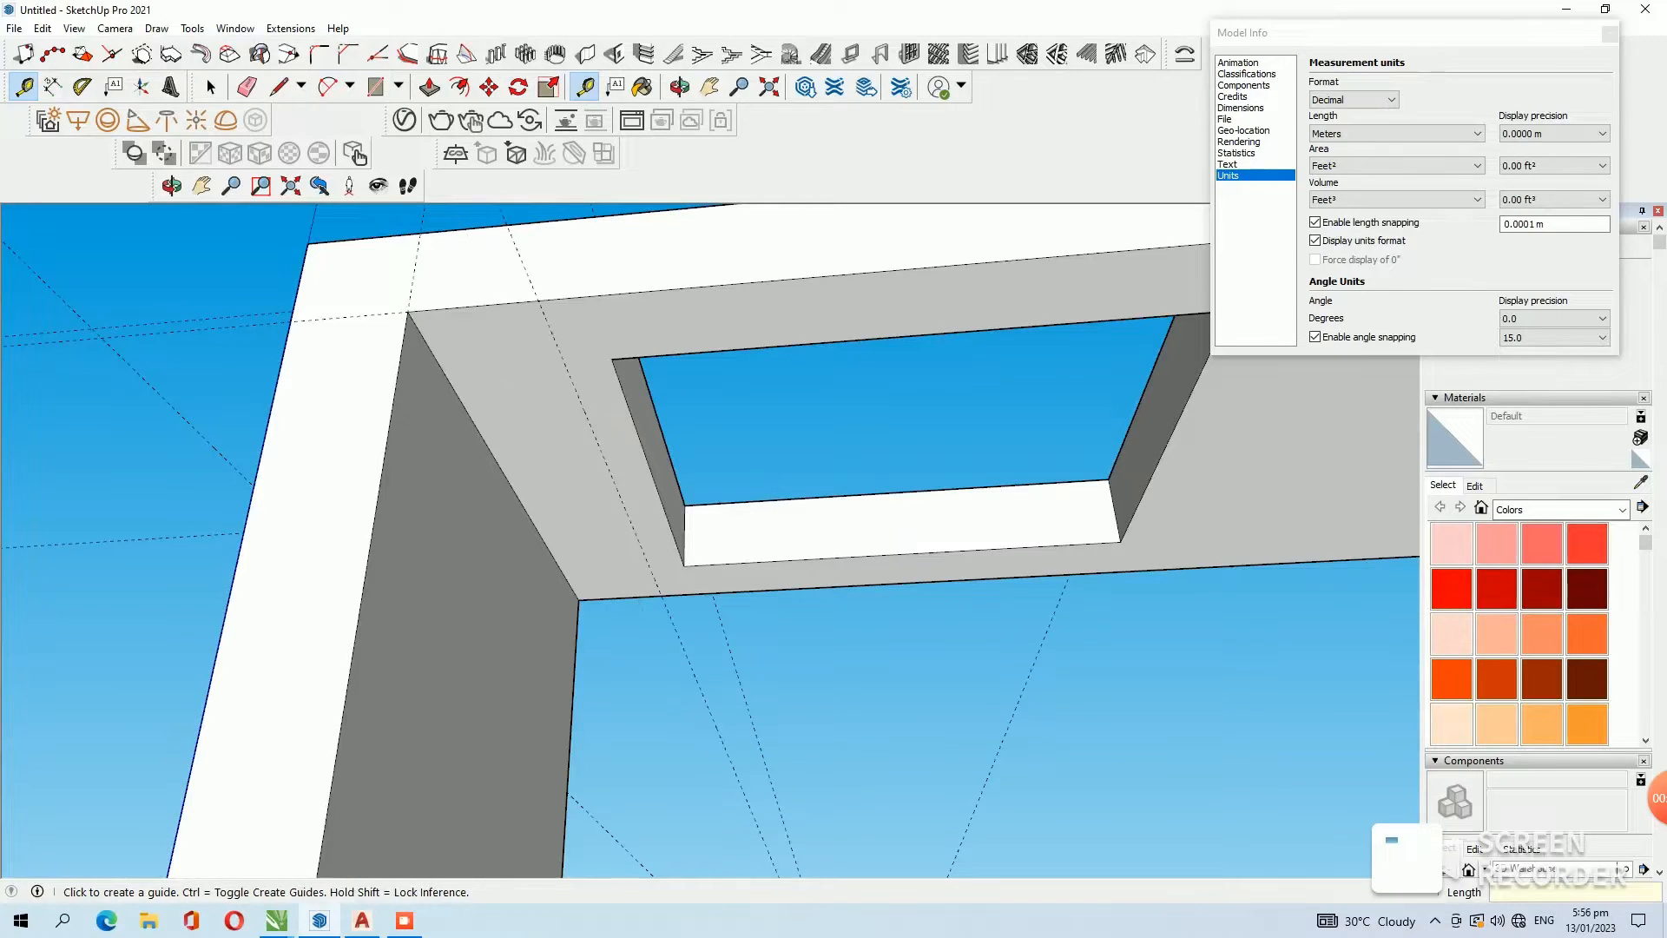
Place underside guides 0.05 m outside the front and right edges of the opening.
{"action": "left_click", "coordinate": [738, 349]}
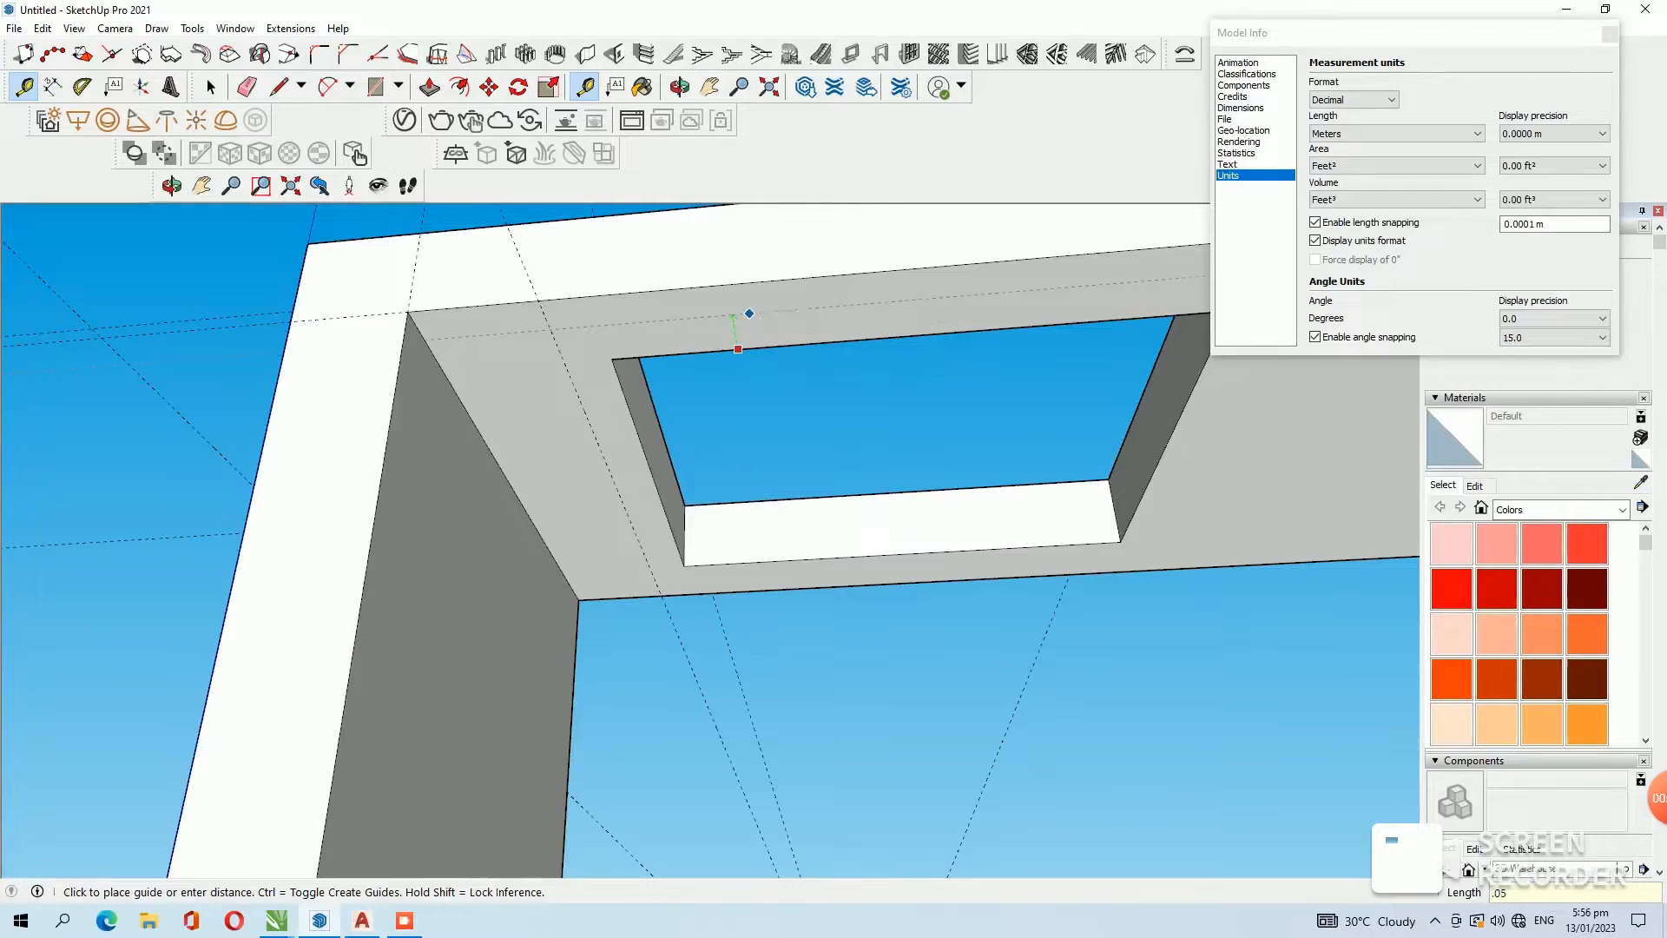
{"action": "type", "text": ".05"}
{"action": "key", "text": "Return"}
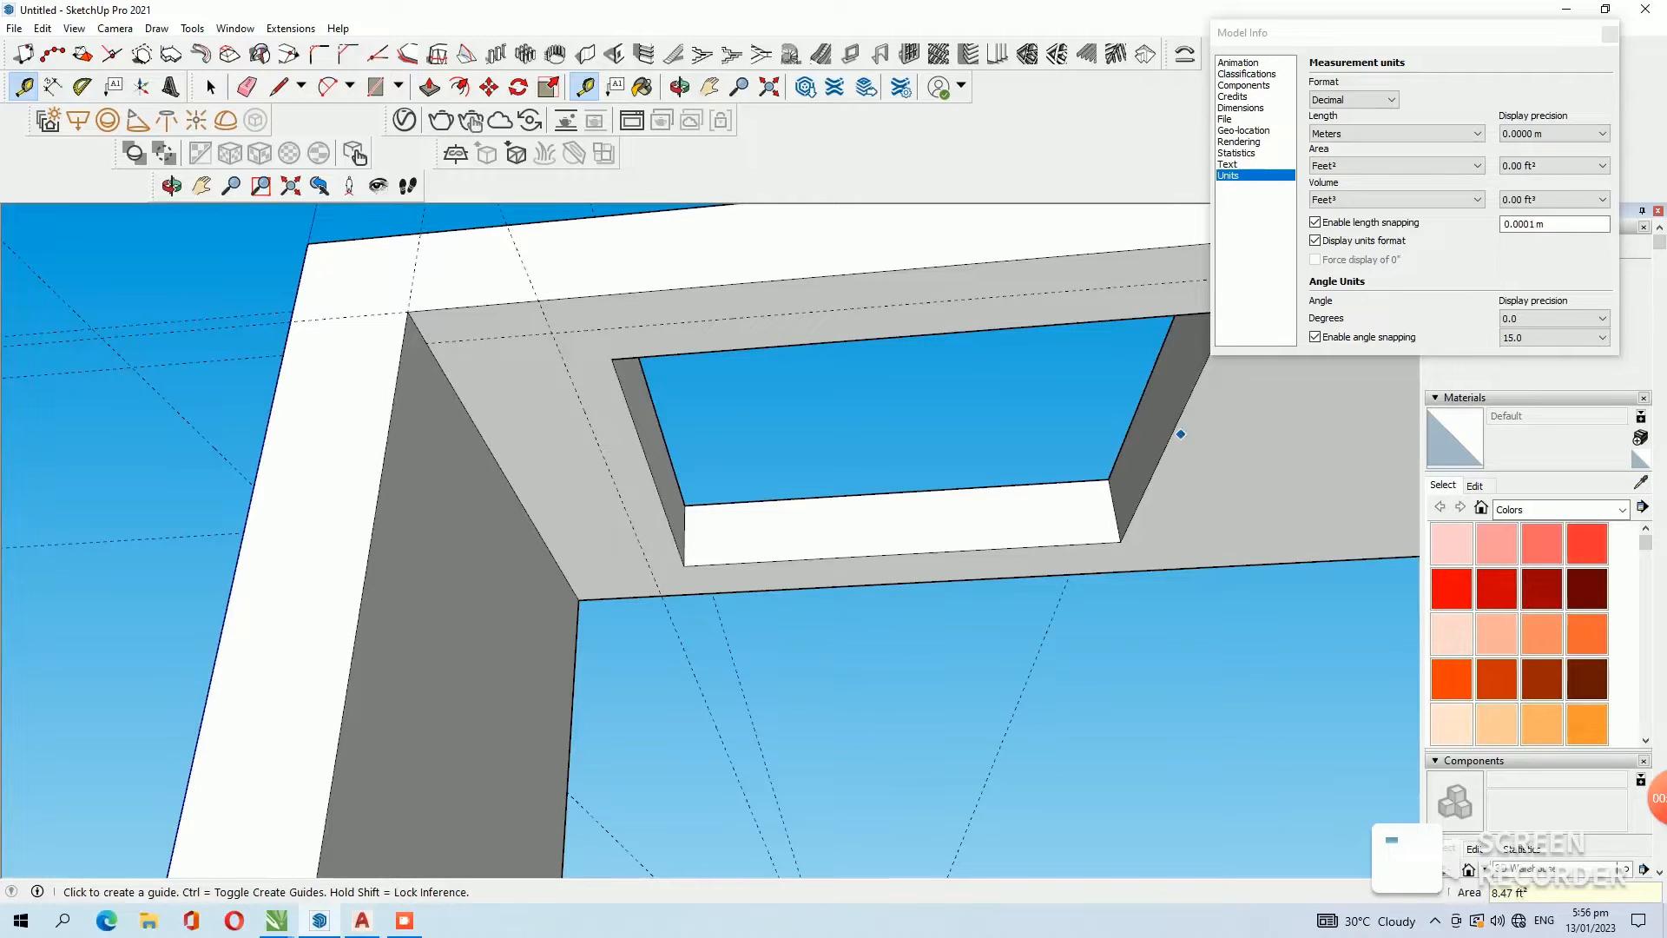
{"action": "left_click", "coordinate": [1173, 427]}
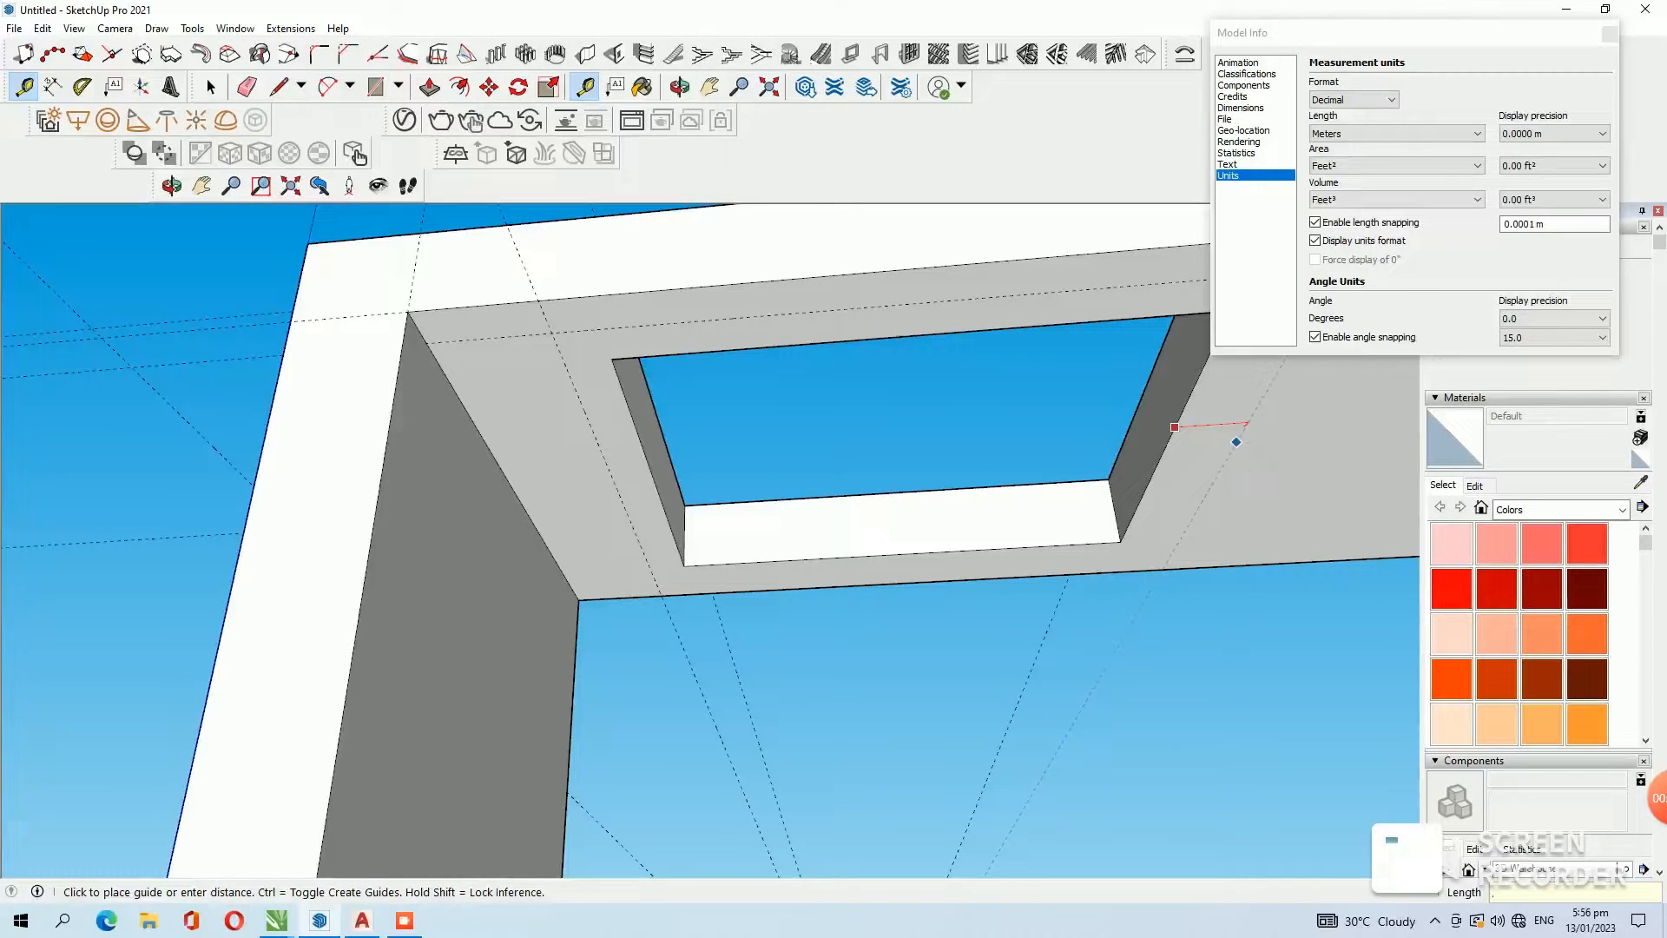
{"action": "type", "text": ".05"}
{"action": "key", "text": "Return"}
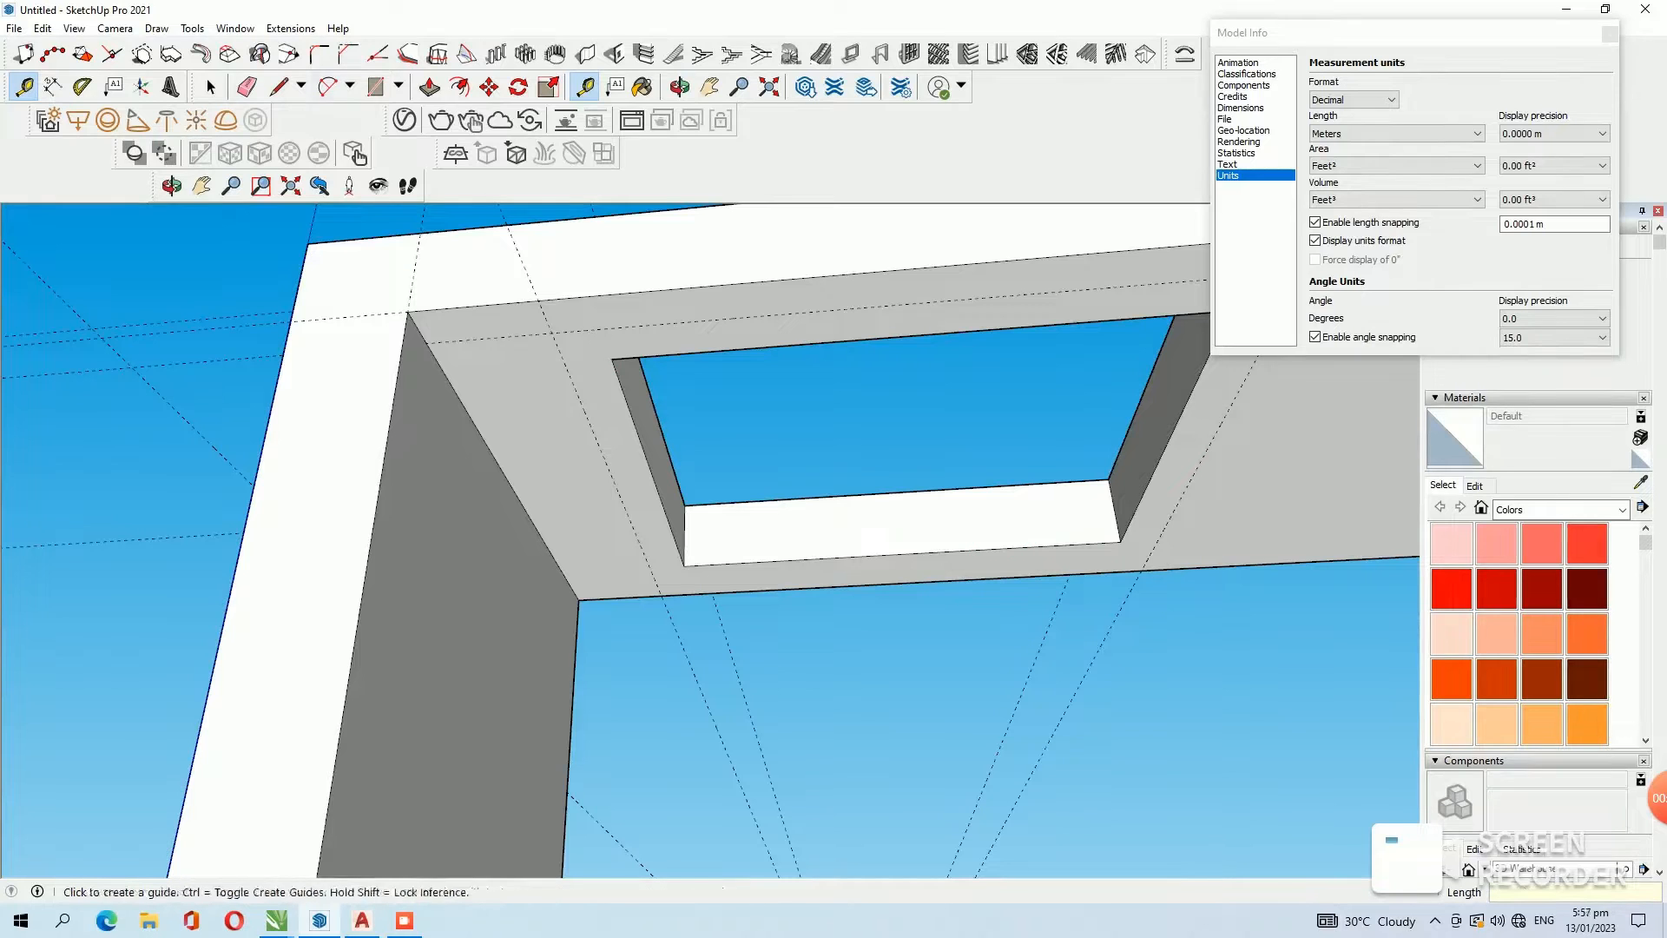
{"action": "left_click", "coordinate": [375, 86]}
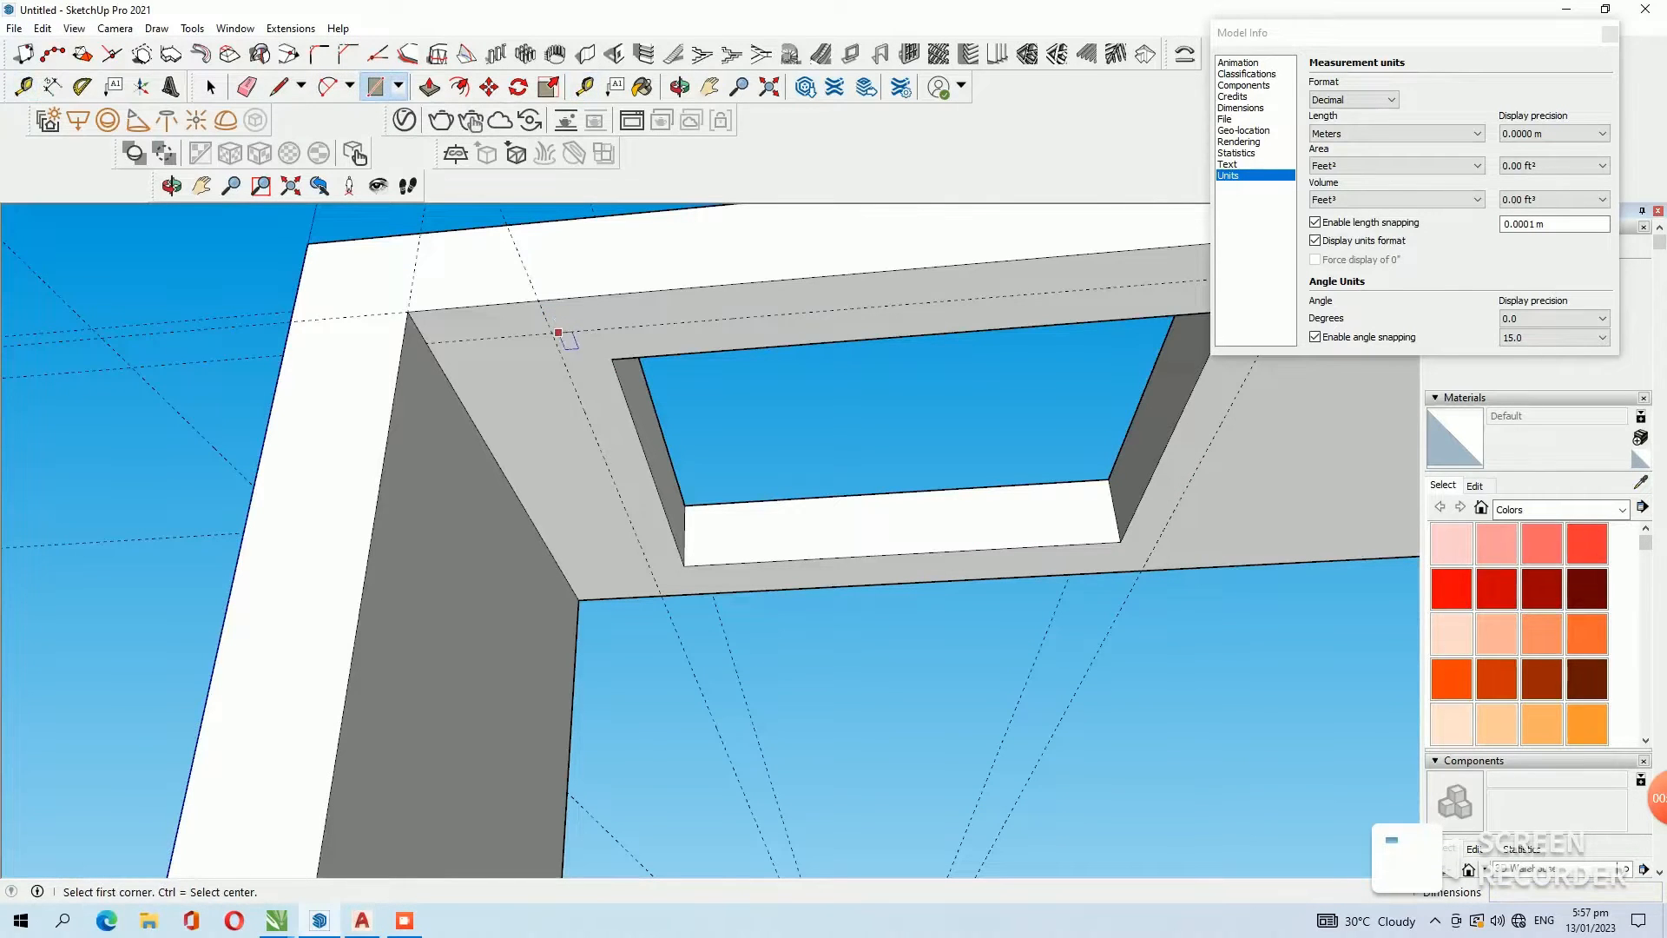
{"action": "left_click", "coordinate": [551, 333]}
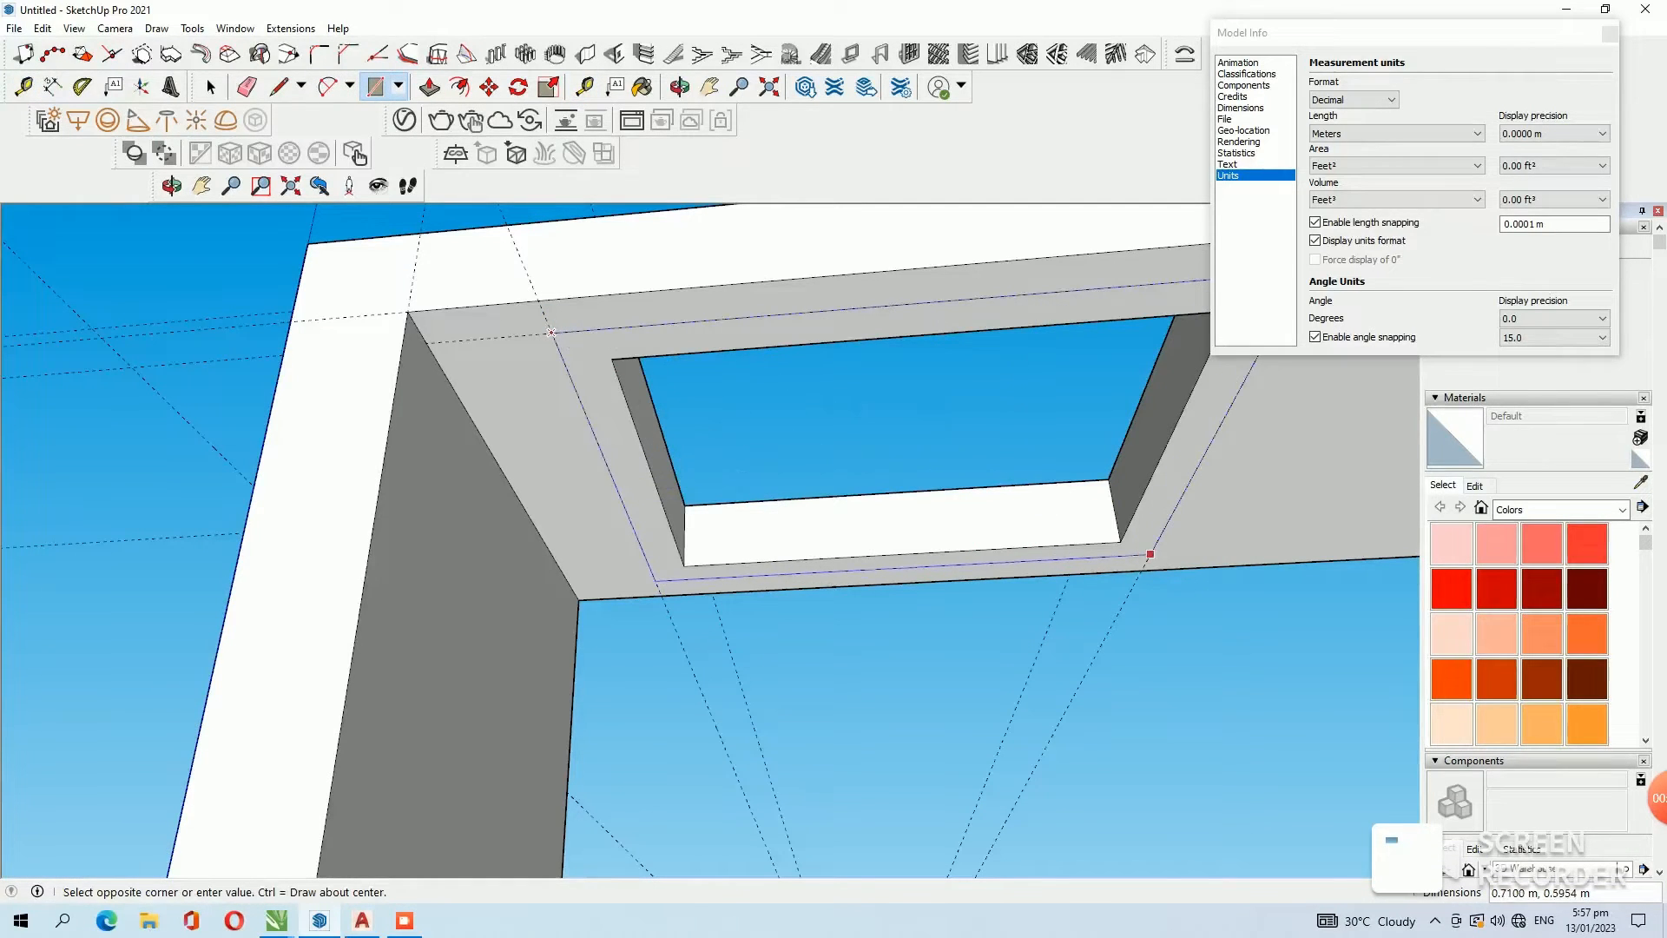
{"action": "key", "text": "Escape"}
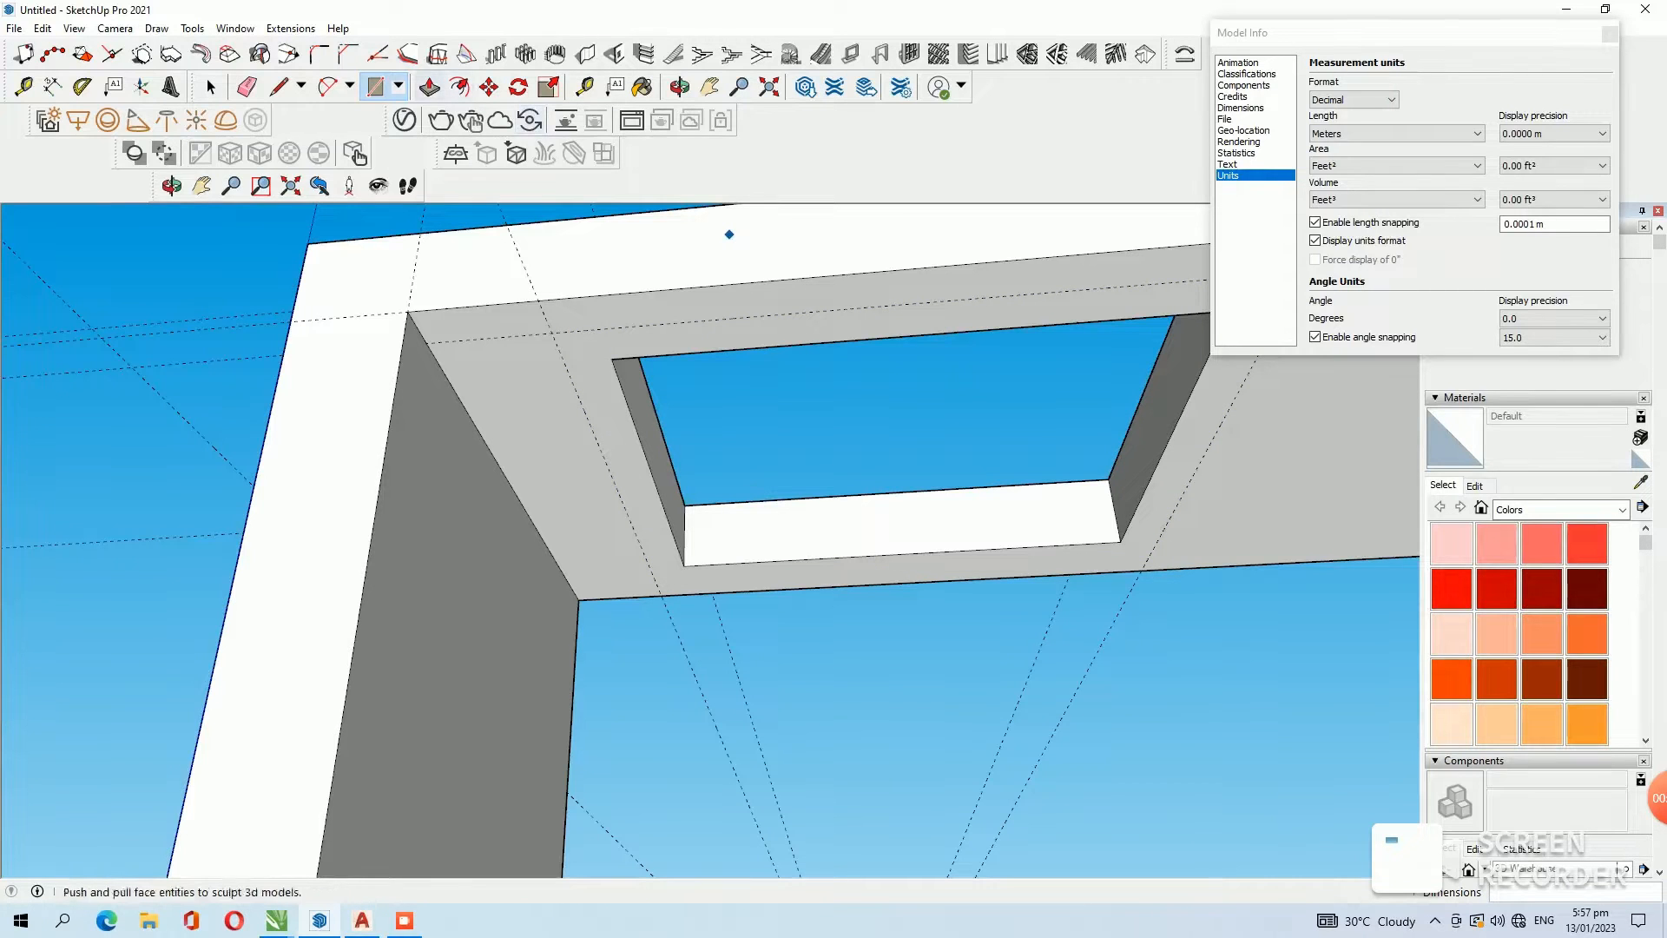
Place a guide on the tabletop's underside 0.05 m outside the remaining edge of the opening.
{"action": "left_click", "coordinate": [584, 86]}
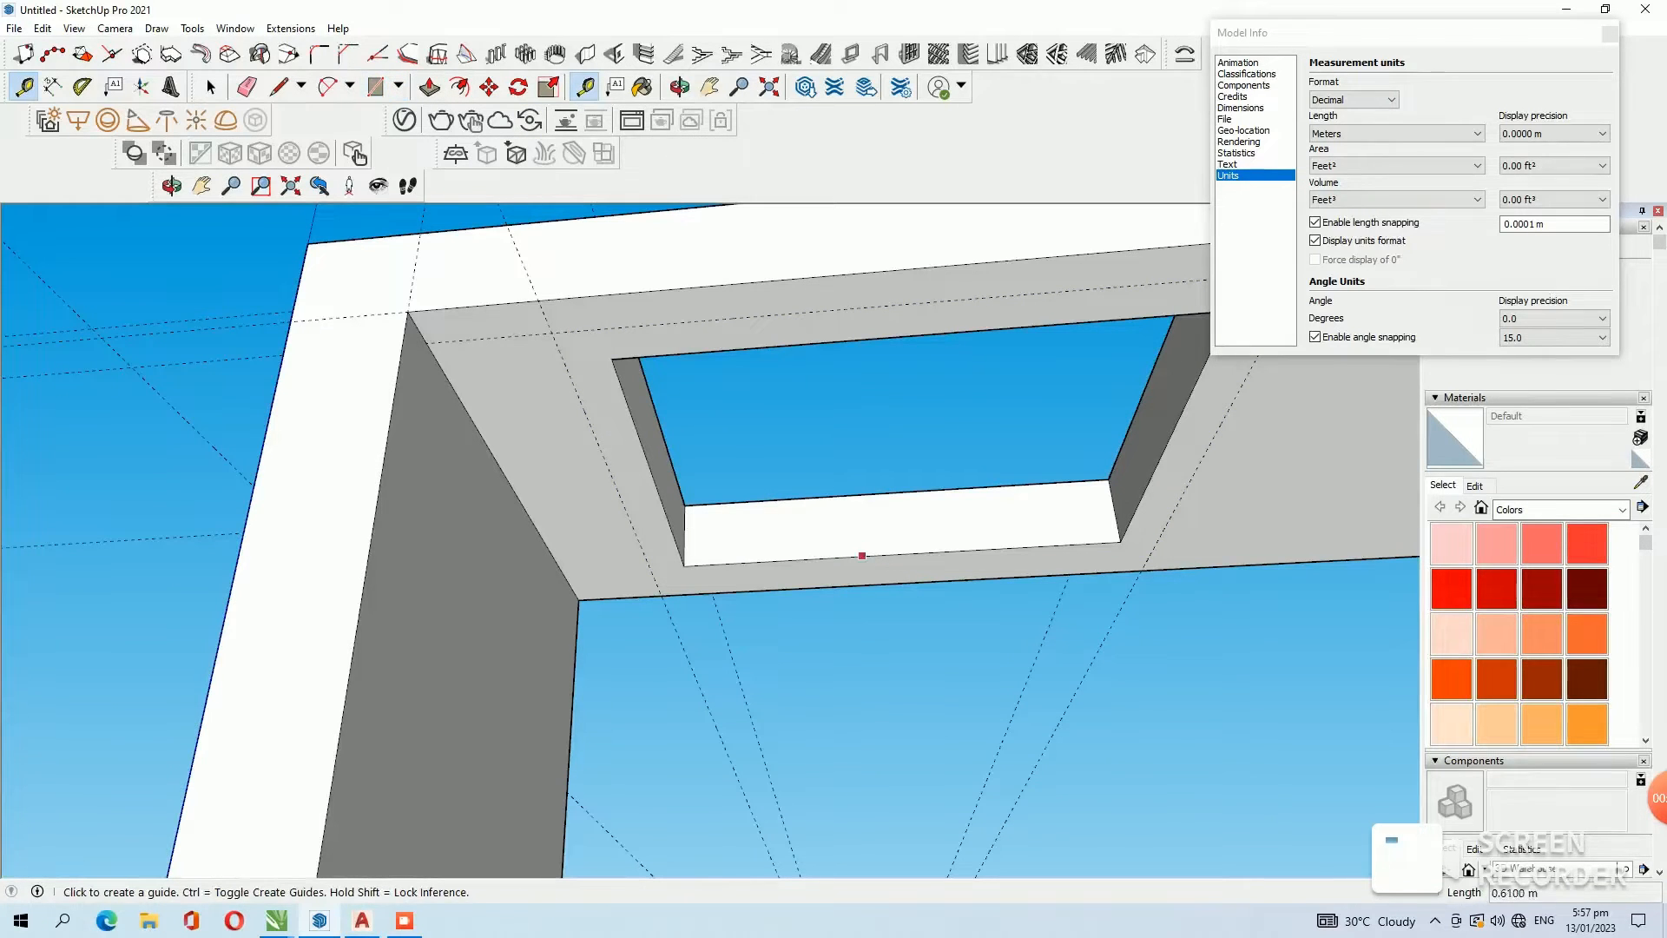
{"action": "left_click", "coordinate": [855, 556]}
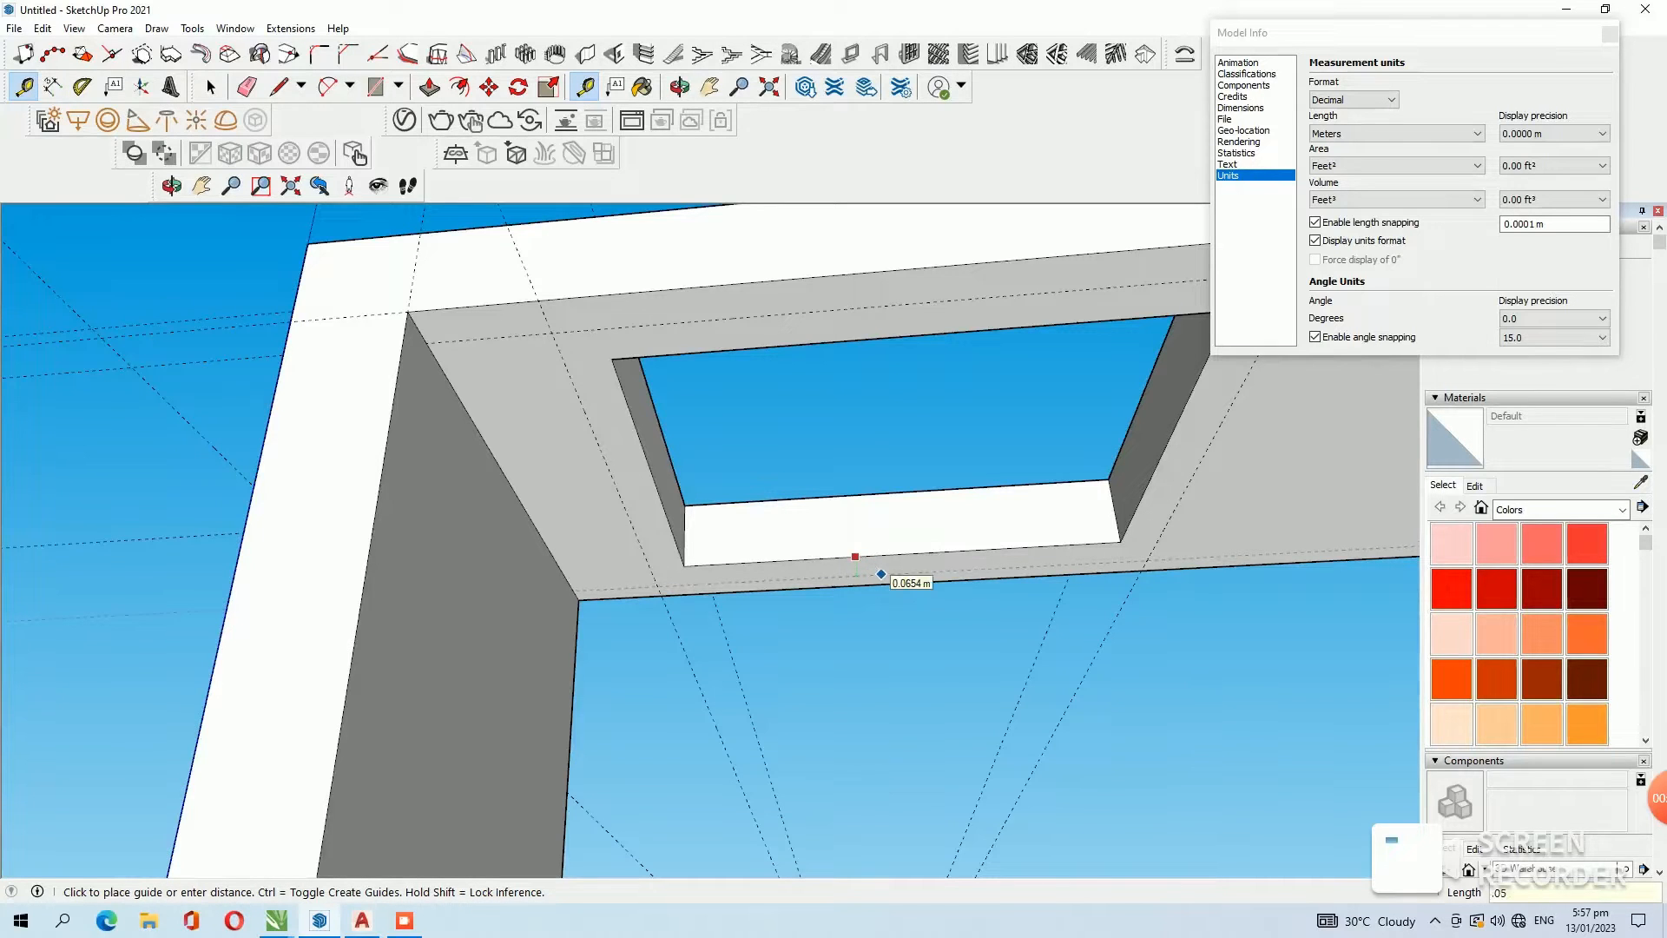
{"action": "left_click", "coordinate": [881, 574]}
Draw a 0.71 × 0.6 m rectangle around the opening on the underside, between the intersections of the guides.
{"action": "left_click", "coordinate": [375, 86]}
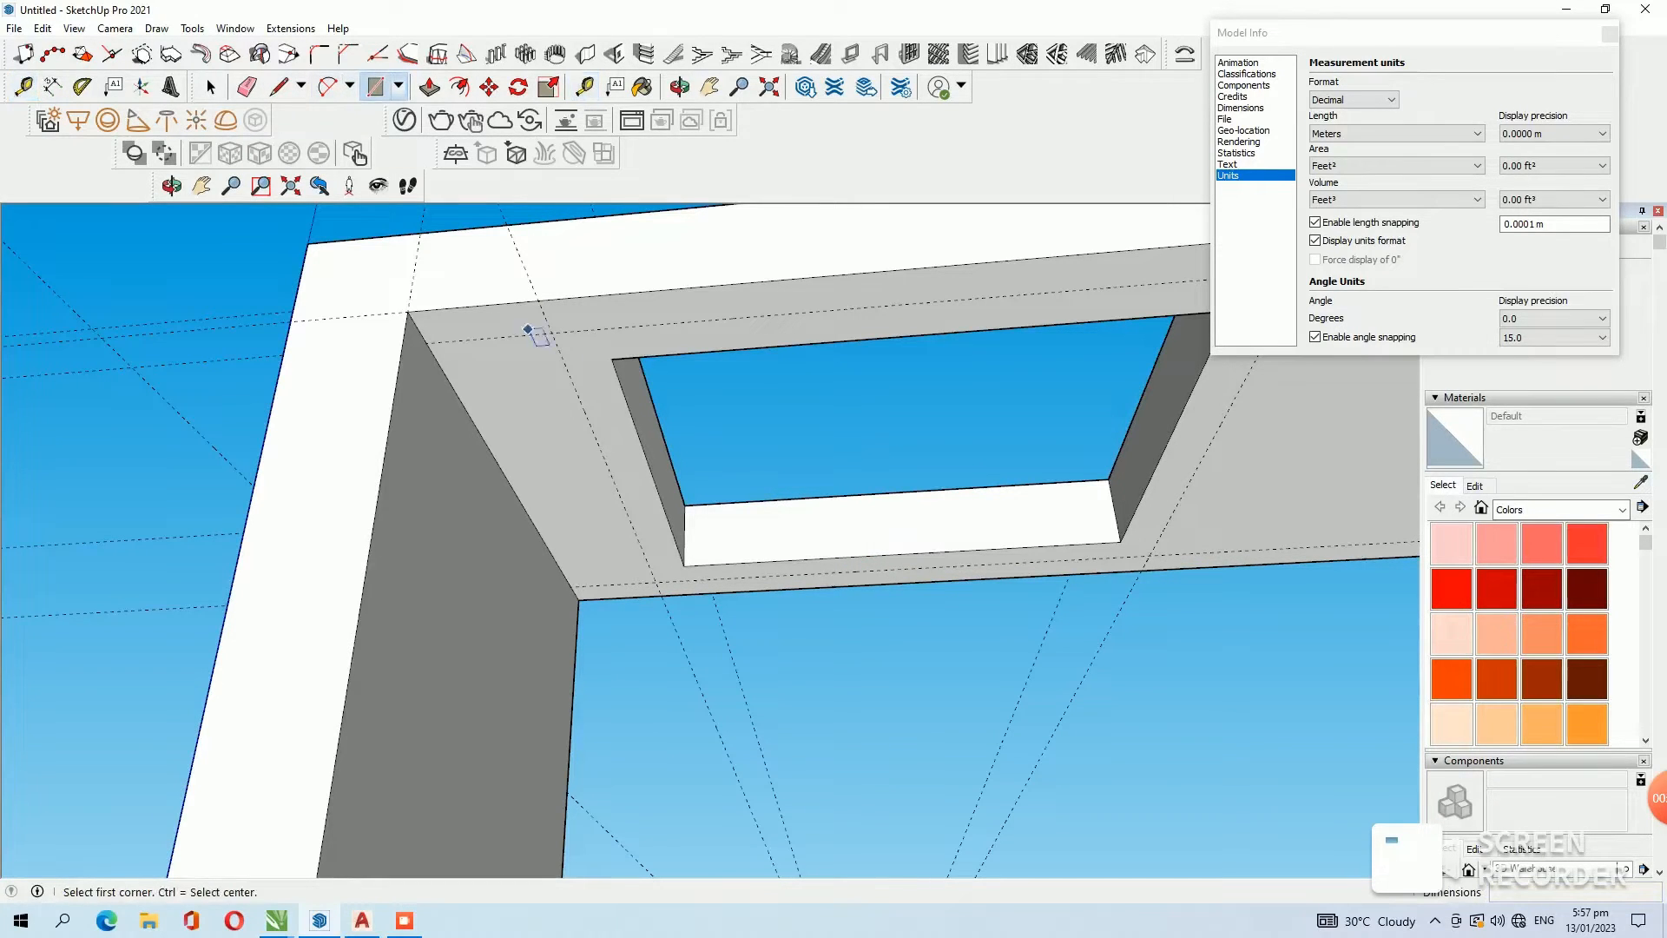
{"action": "left_click", "coordinate": [551, 333]}
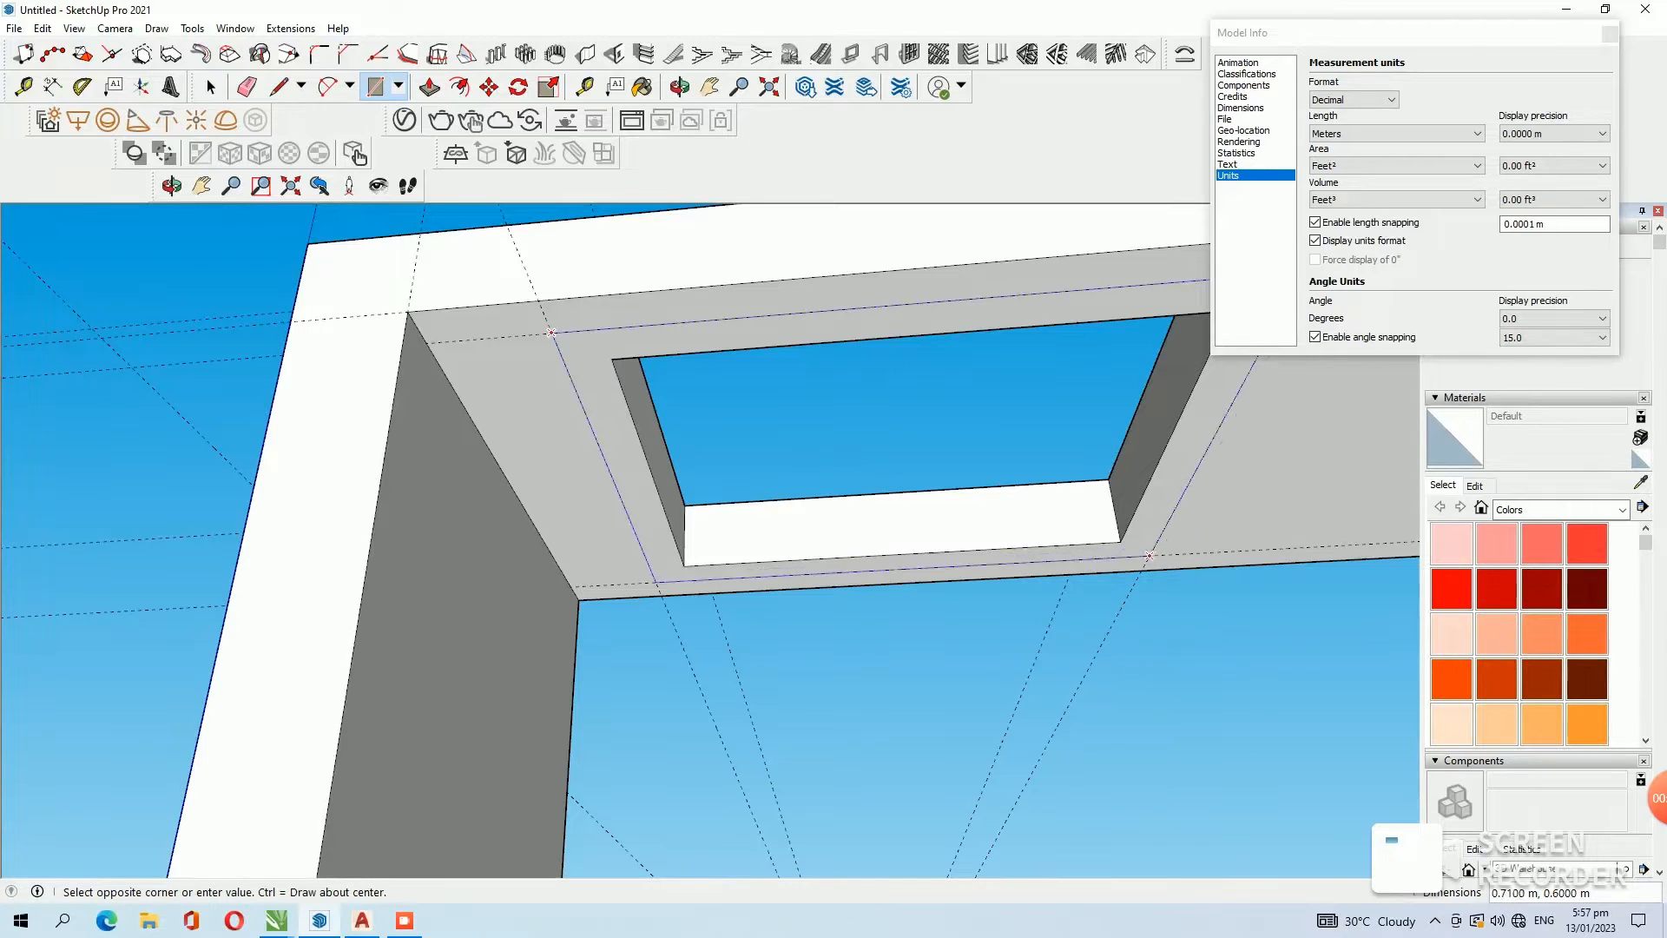
{"action": "left_click", "coordinate": [1149, 556]}
Switch the model's length units to inches and place a horizontal guide below the tabletop, parallel to its long edge.
{"action": "key", "text": "t"}
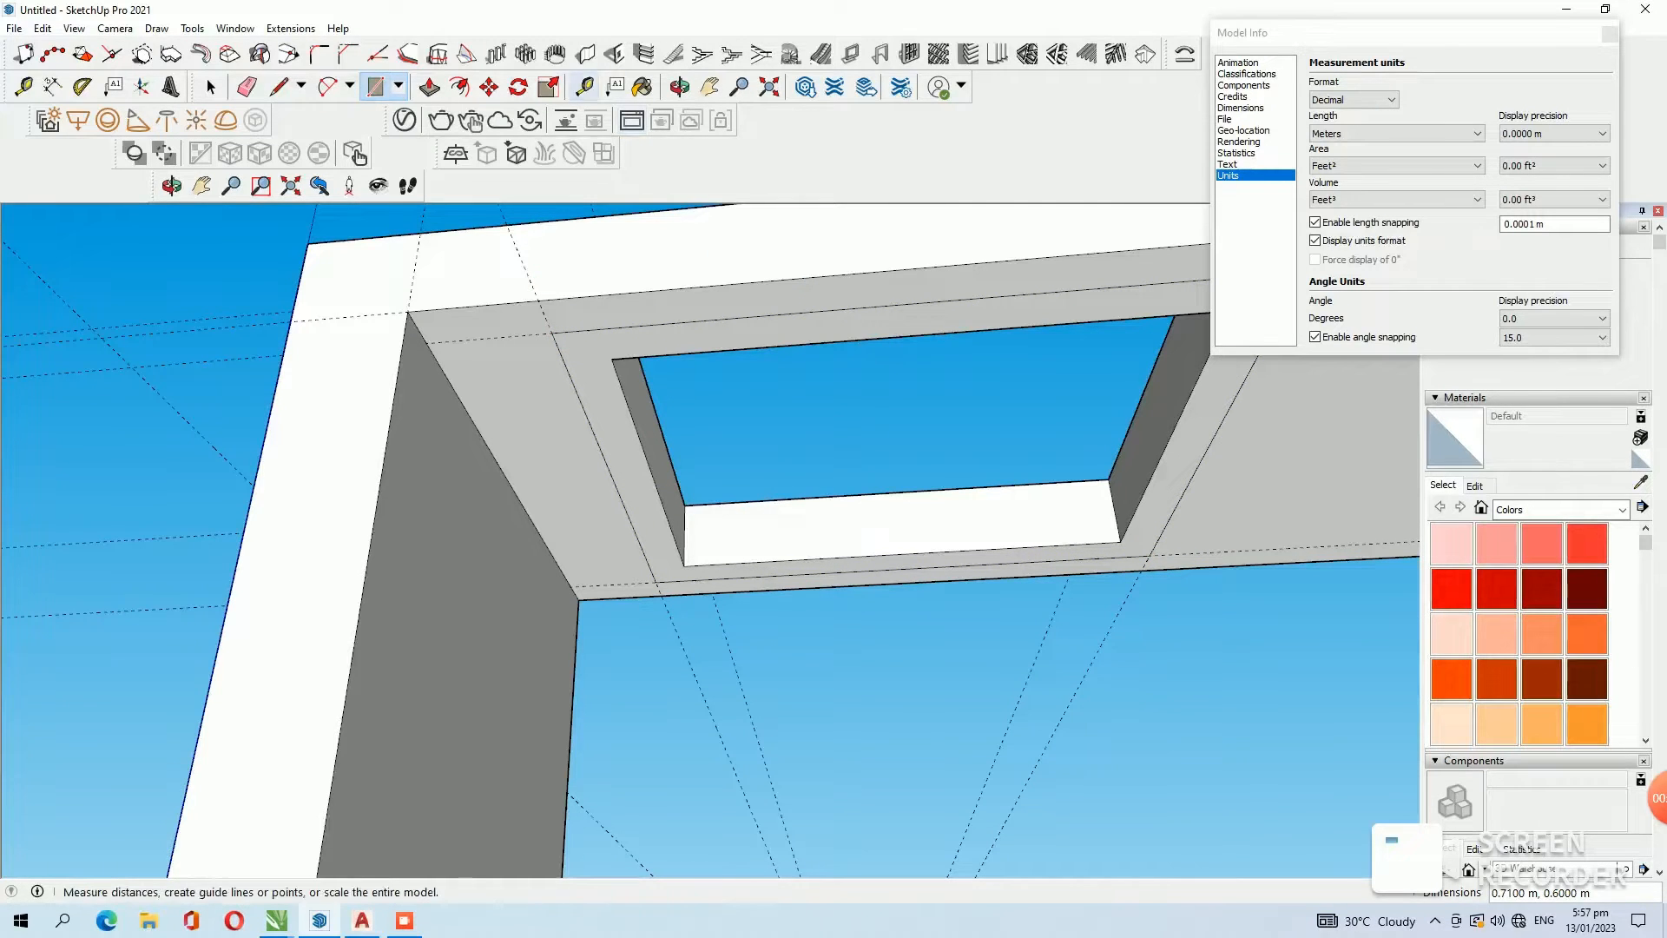
{"action": "left_click", "coordinate": [552, 220]}
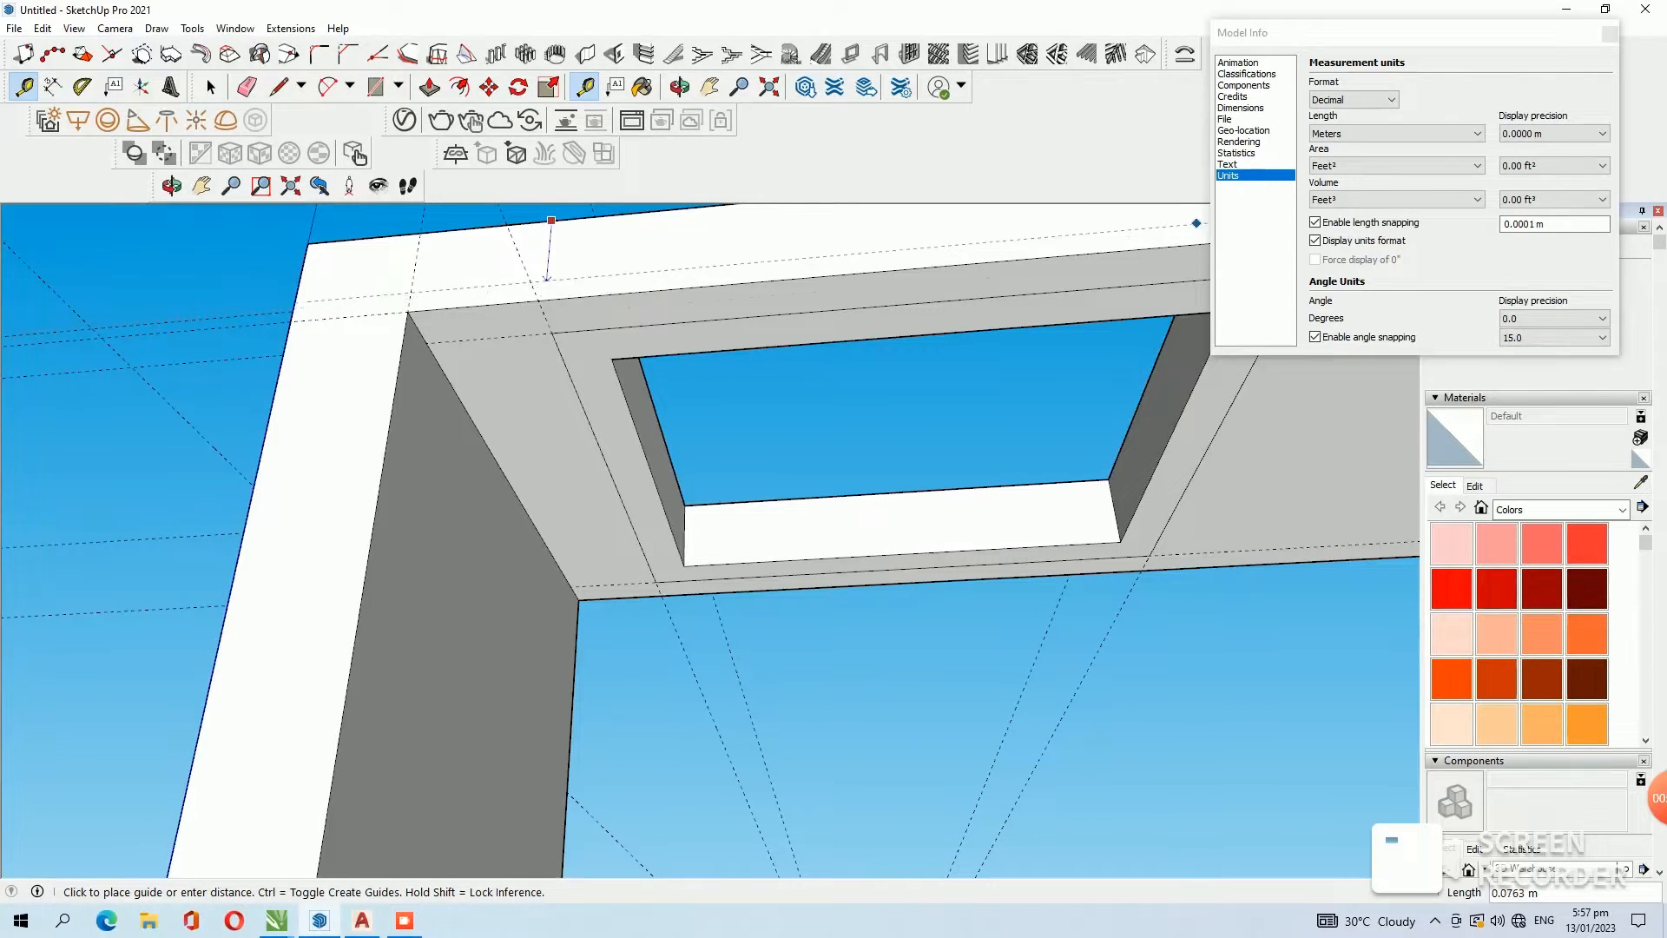
{"action": "left_click", "coordinate": [1393, 133]}
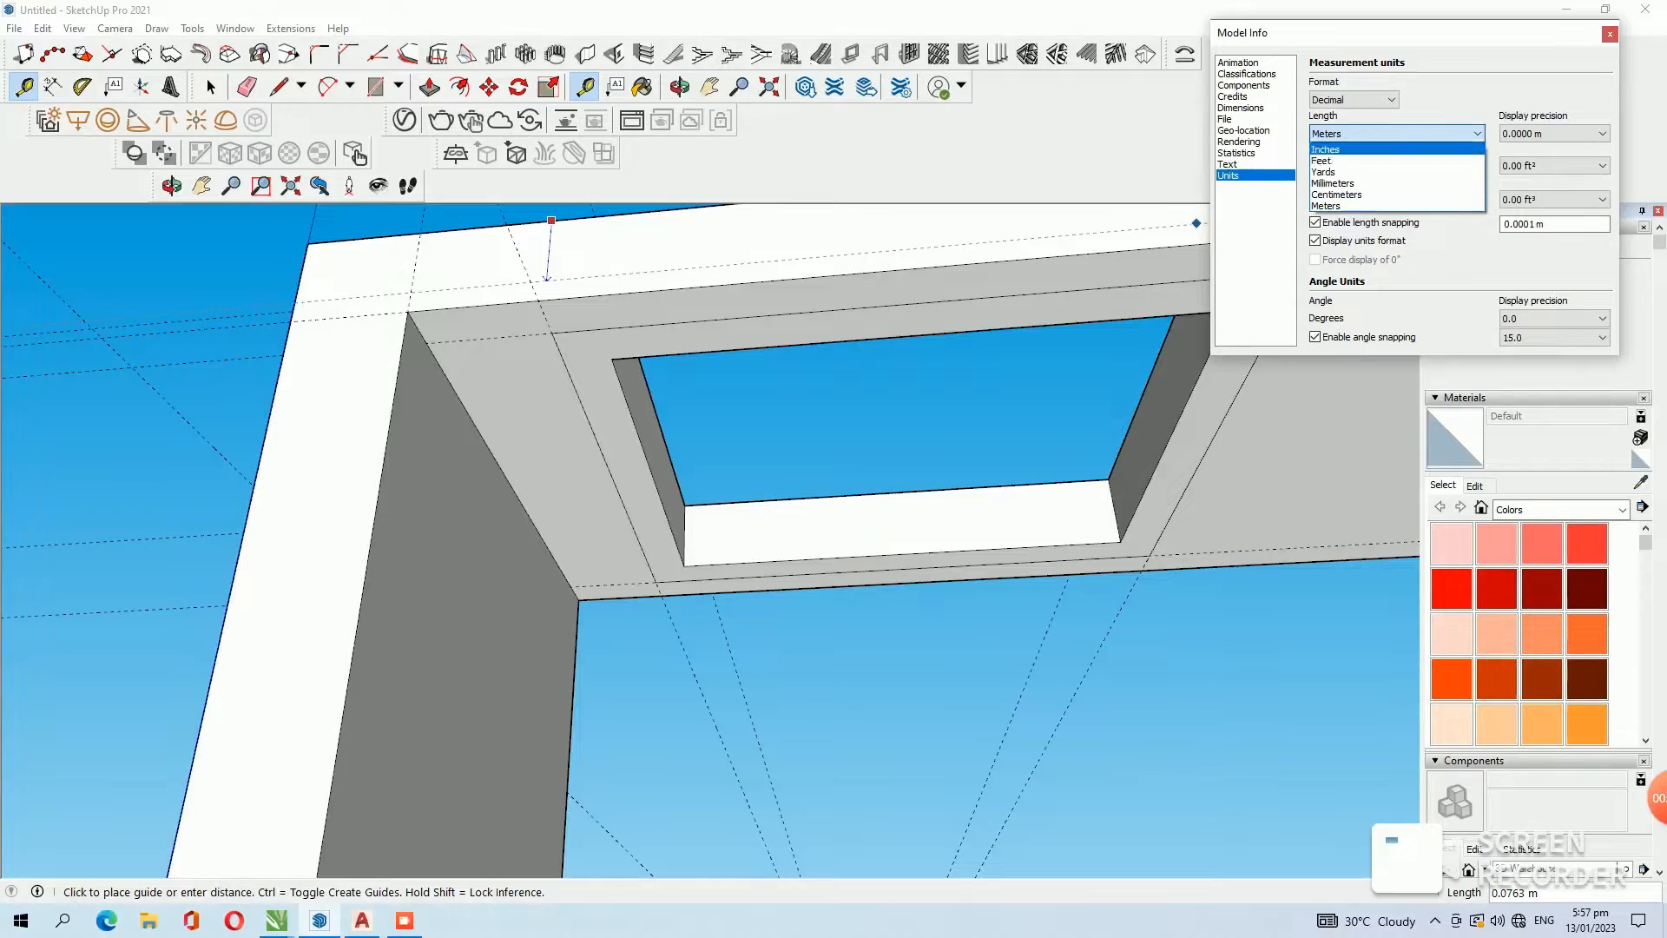
{"action": "left_click", "coordinate": [1325, 149]}
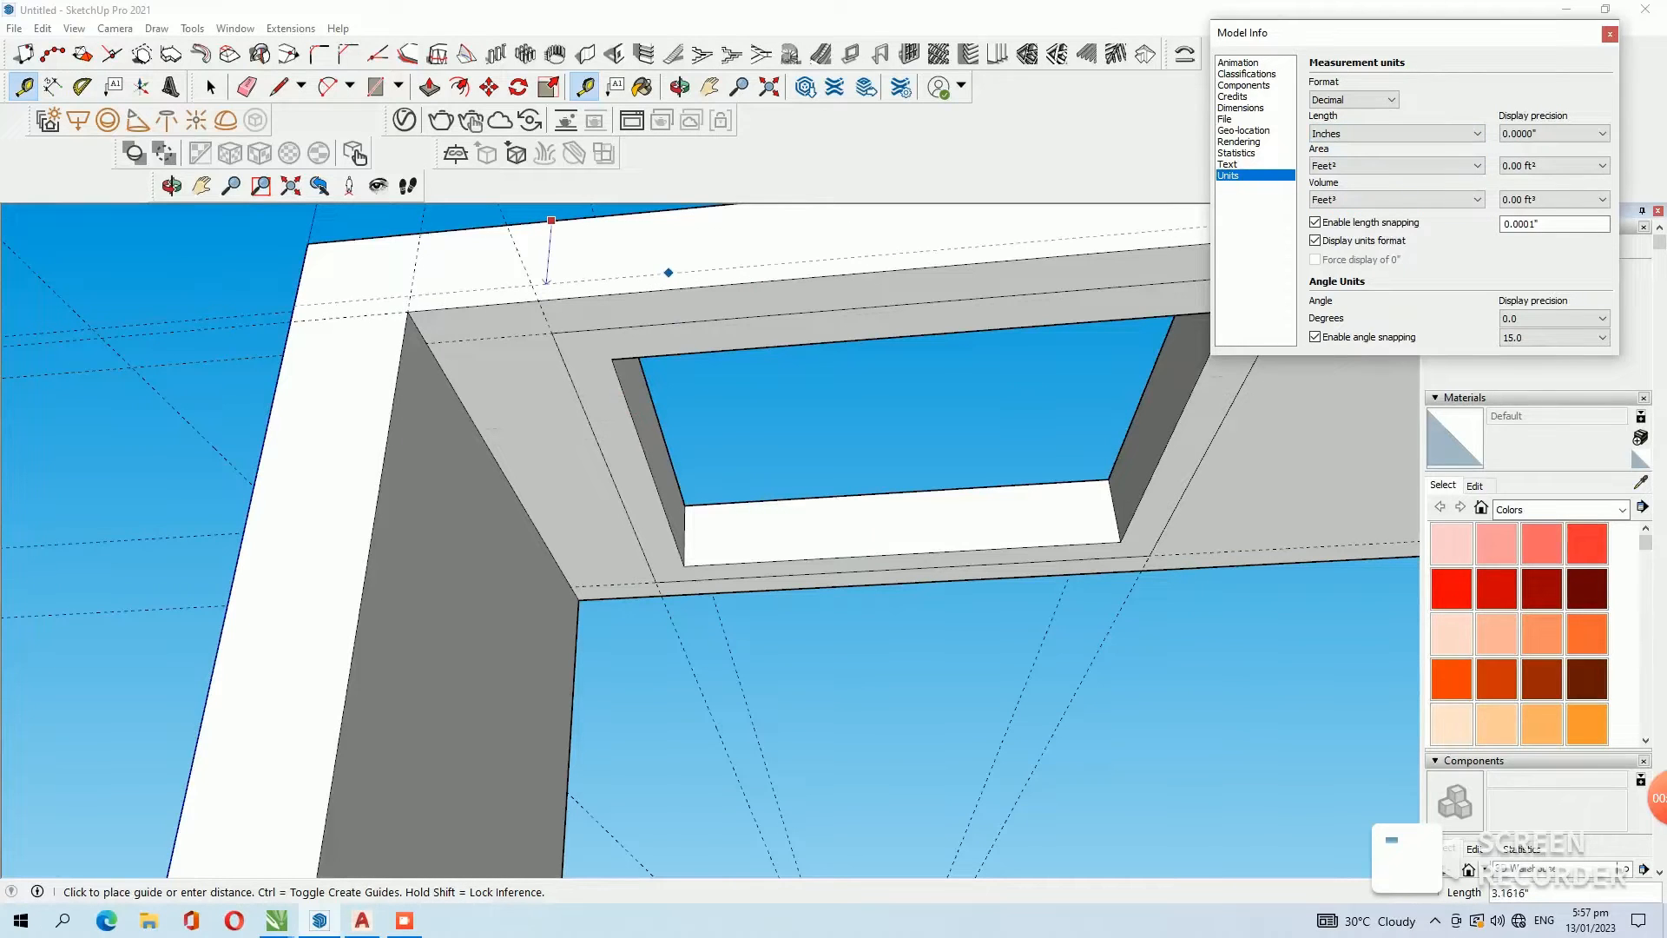
{"action": "left_click", "coordinate": [1609, 34]}
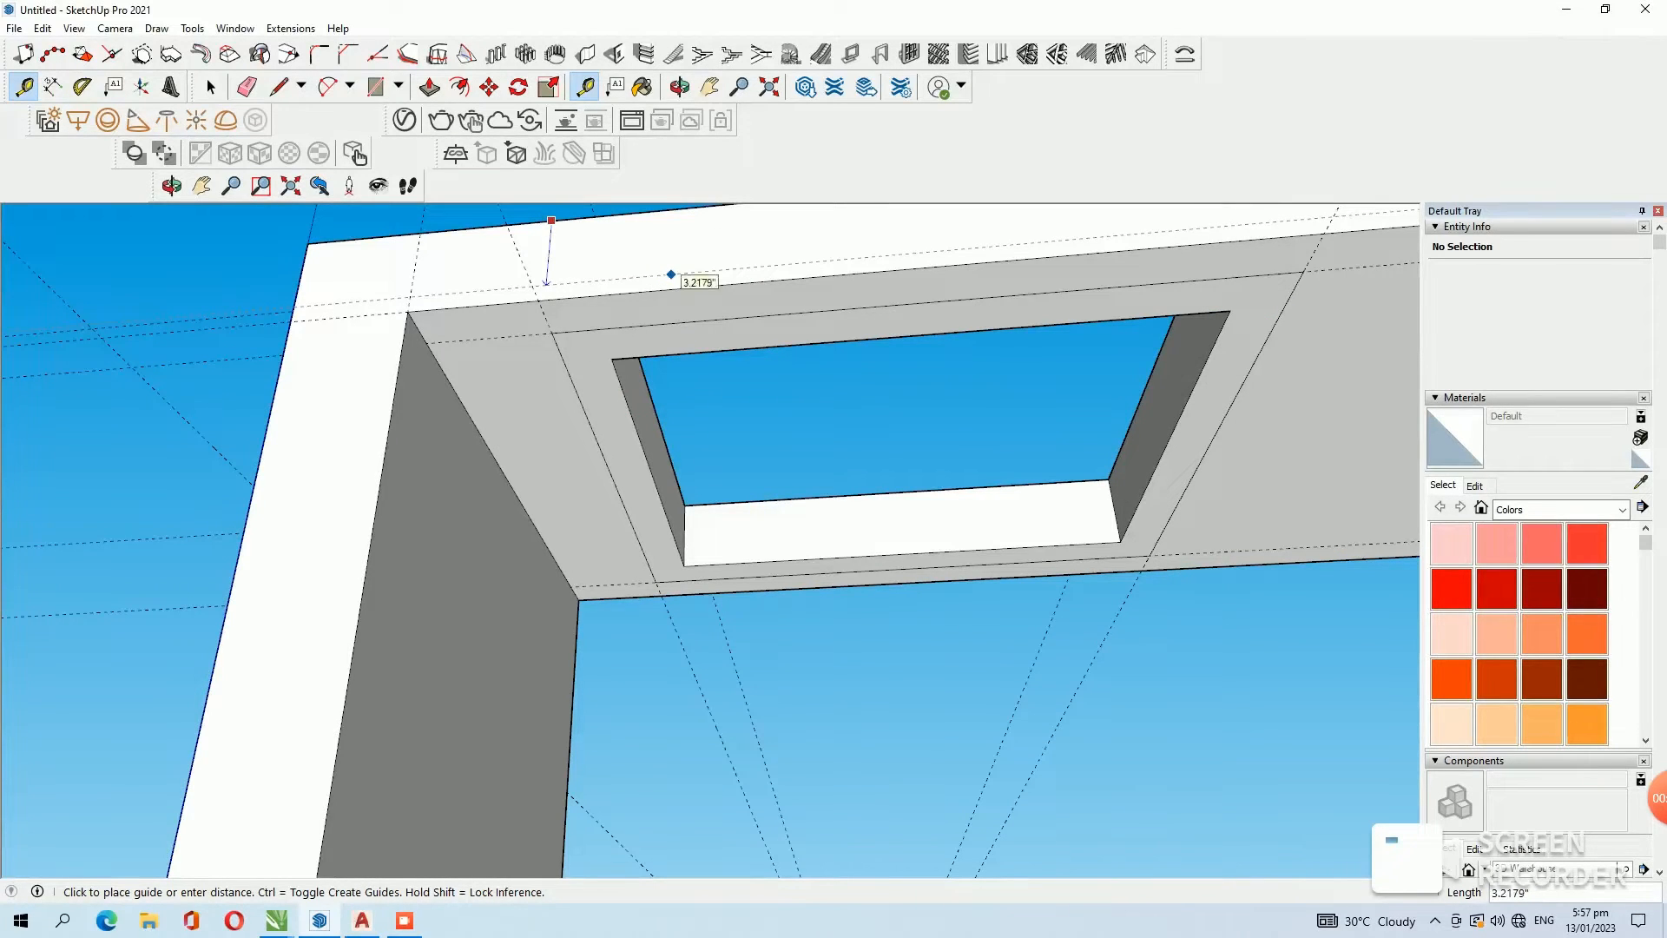
{"action": "left_click", "coordinate": [674, 276]}
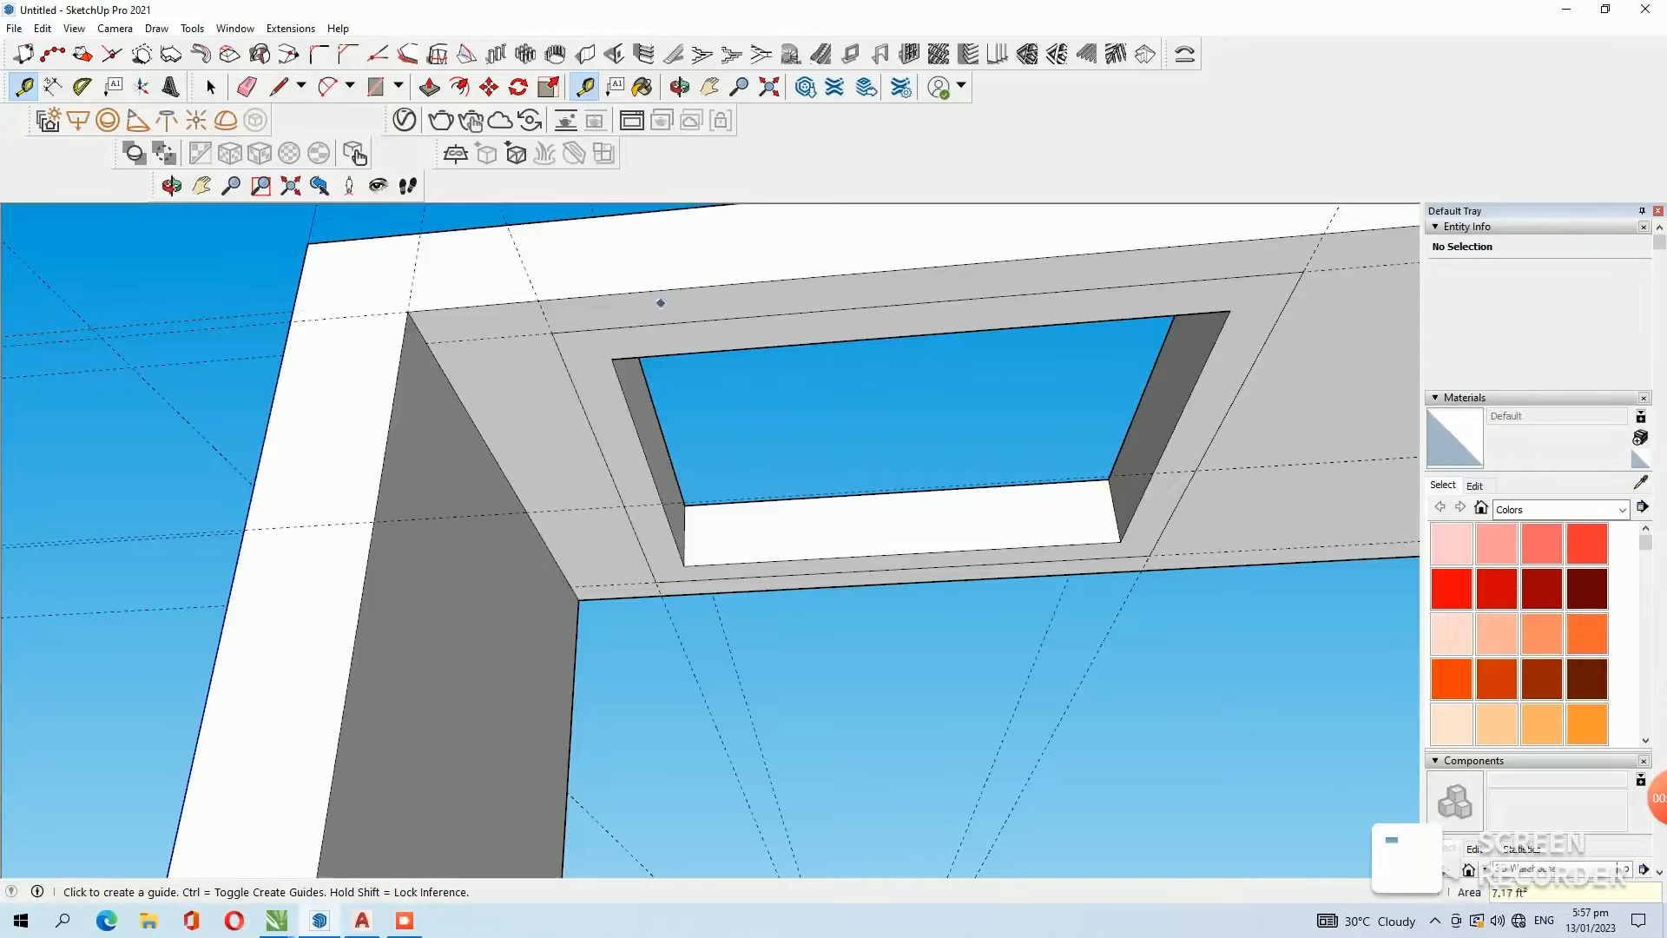
Place a guide across the leg's face at the lower guide's height and a vertical guide down from the outer rectangle's corner.
{"action": "left_click", "coordinate": [465, 339]}
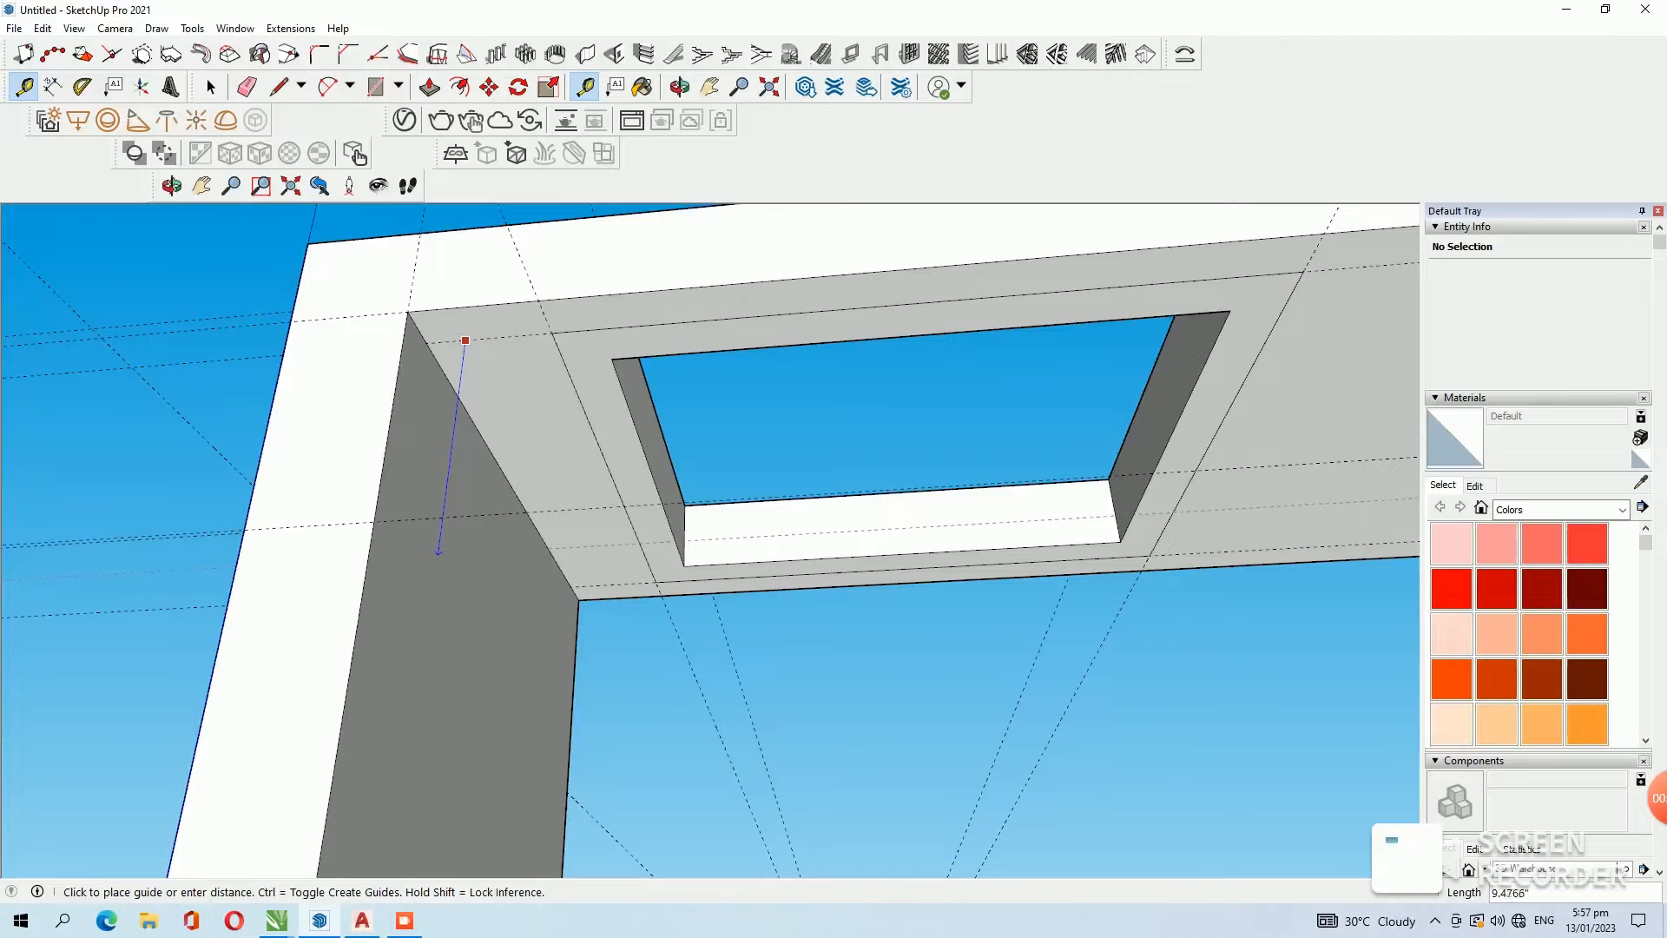
{"action": "middle_click_drag", "start_coordinate": [438, 552], "coordinate": [387, 682]}
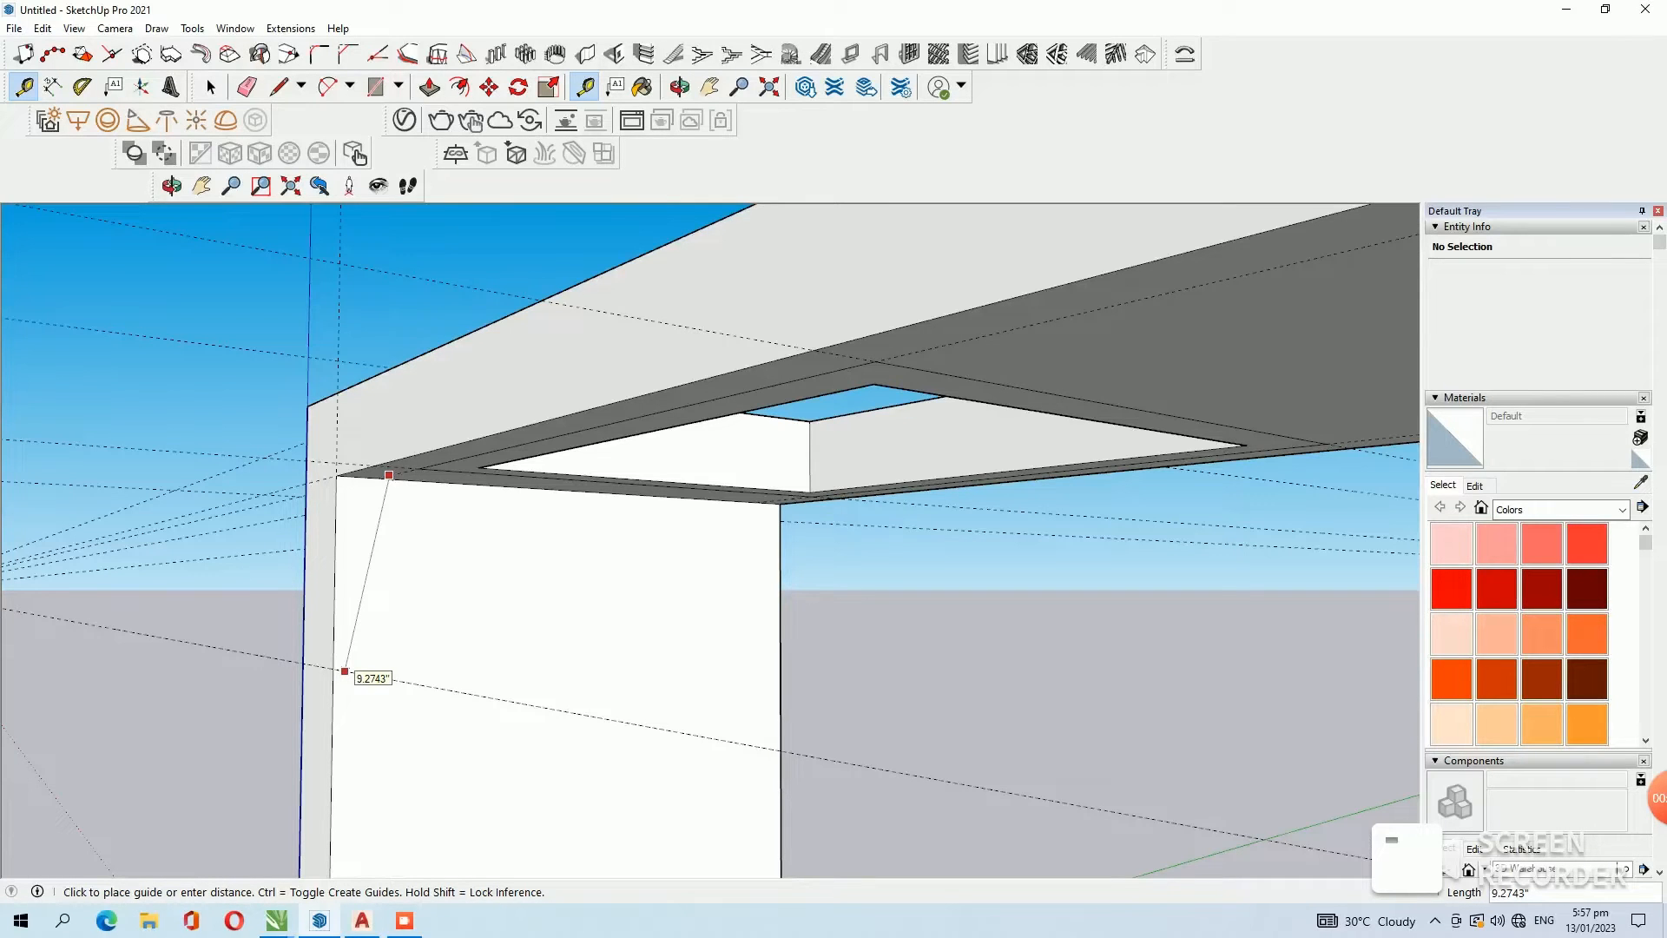
{"action": "left_click", "coordinate": [345, 671]}
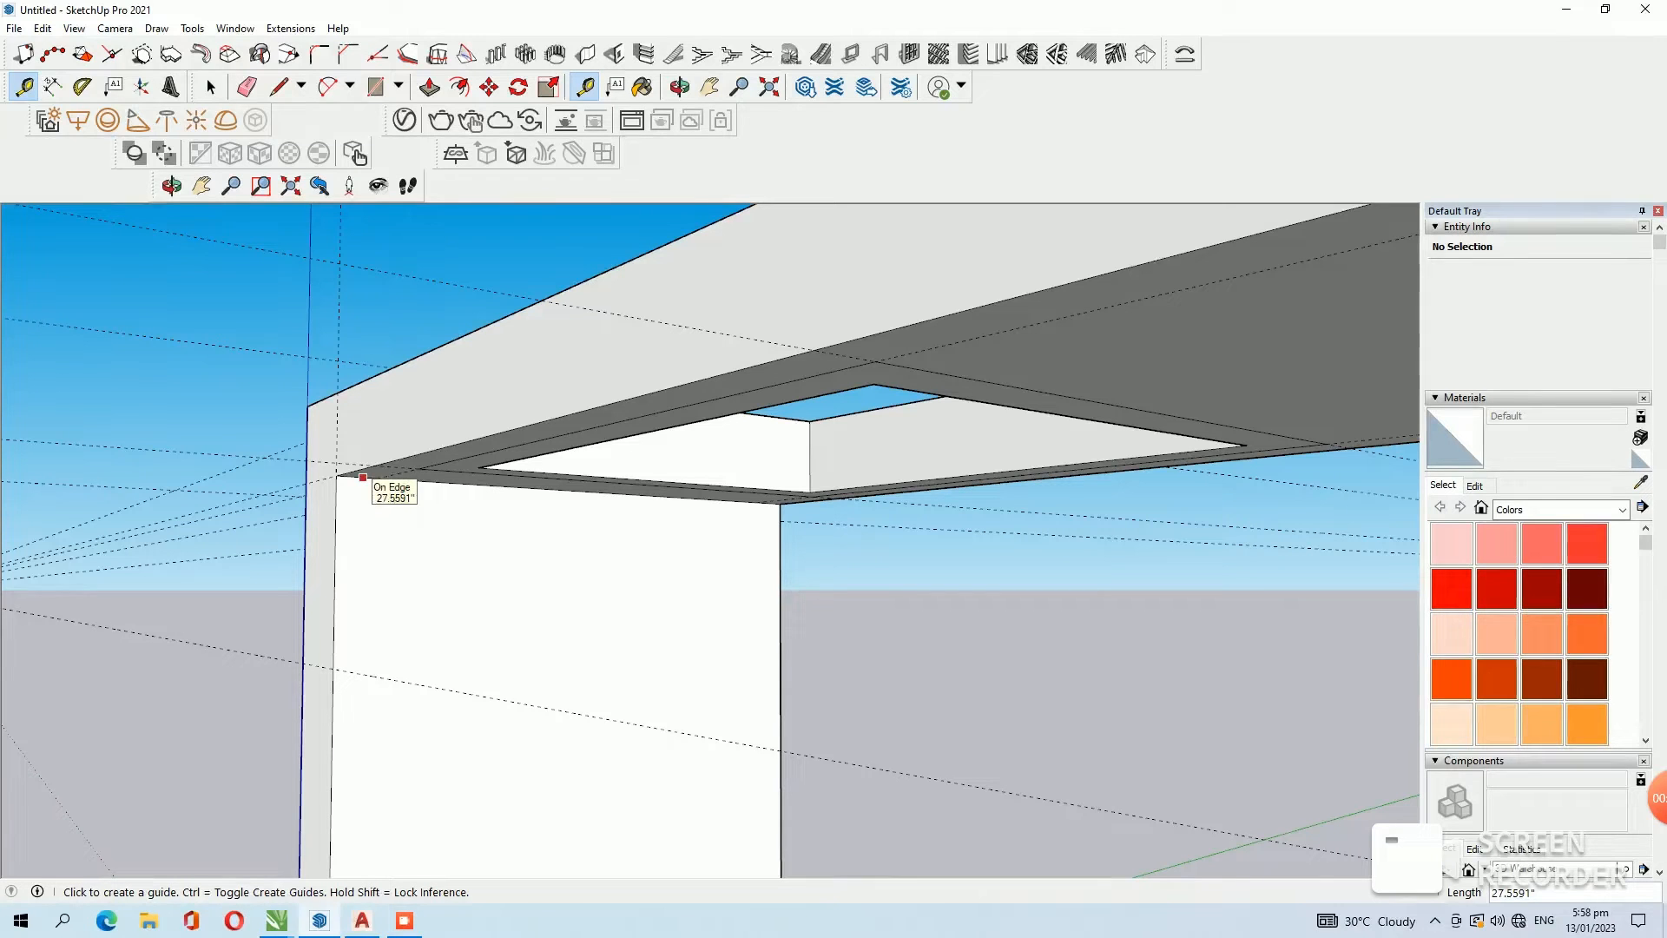
{"action": "left_click", "coordinate": [363, 477]}
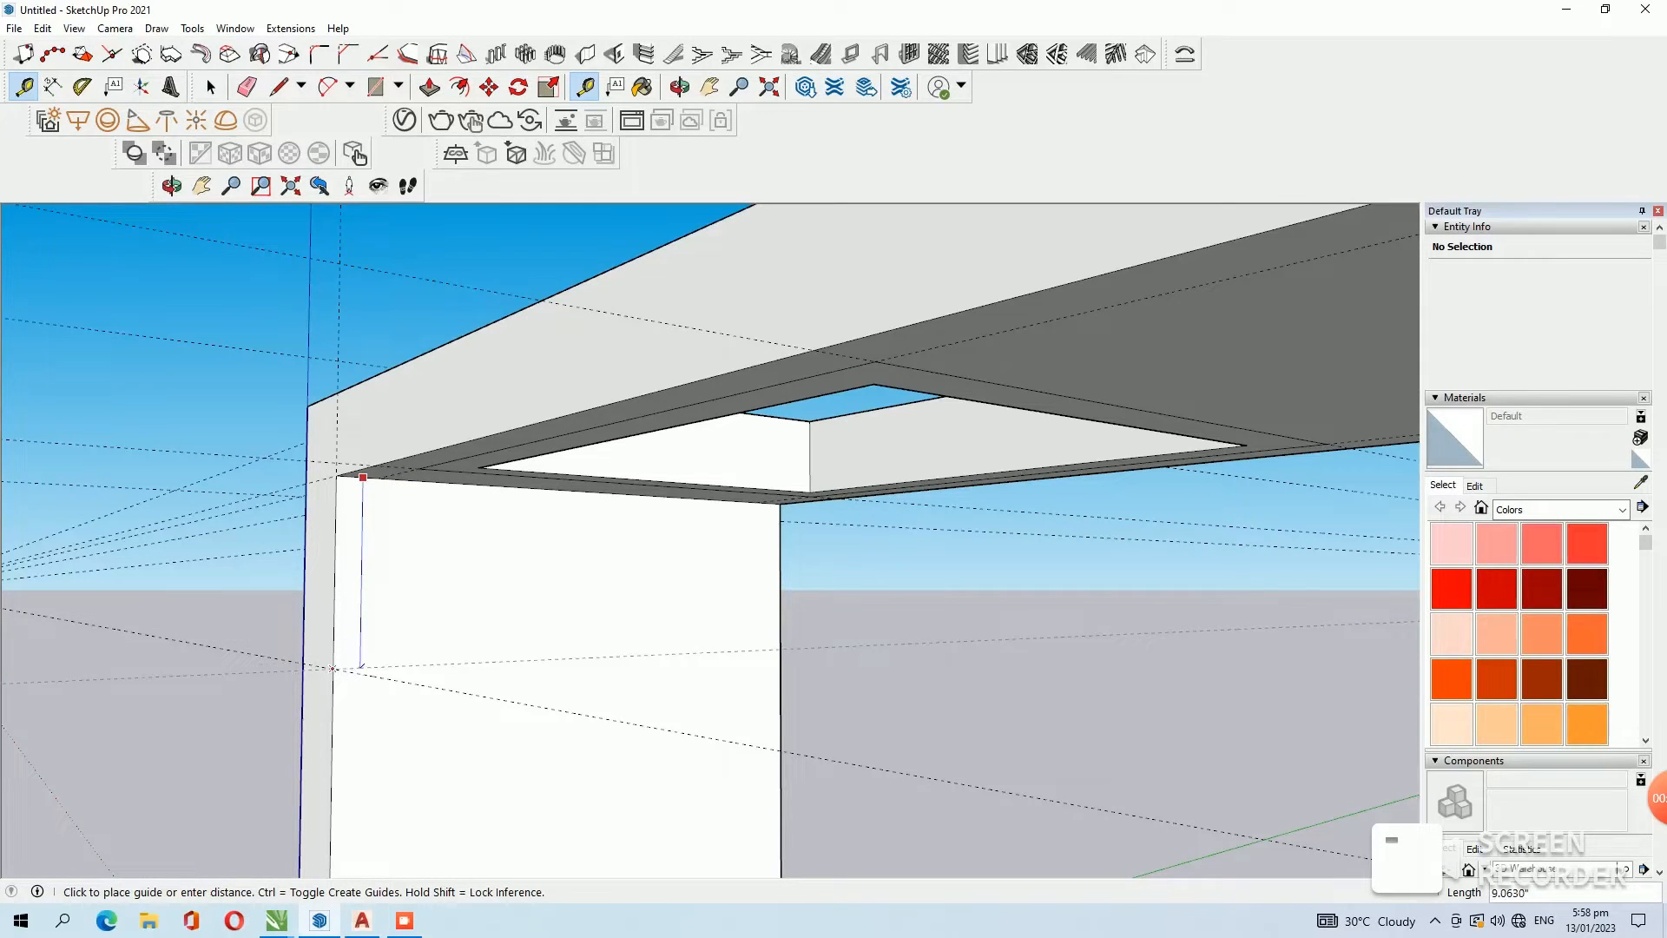
{"action": "left_click", "coordinate": [333, 669]}
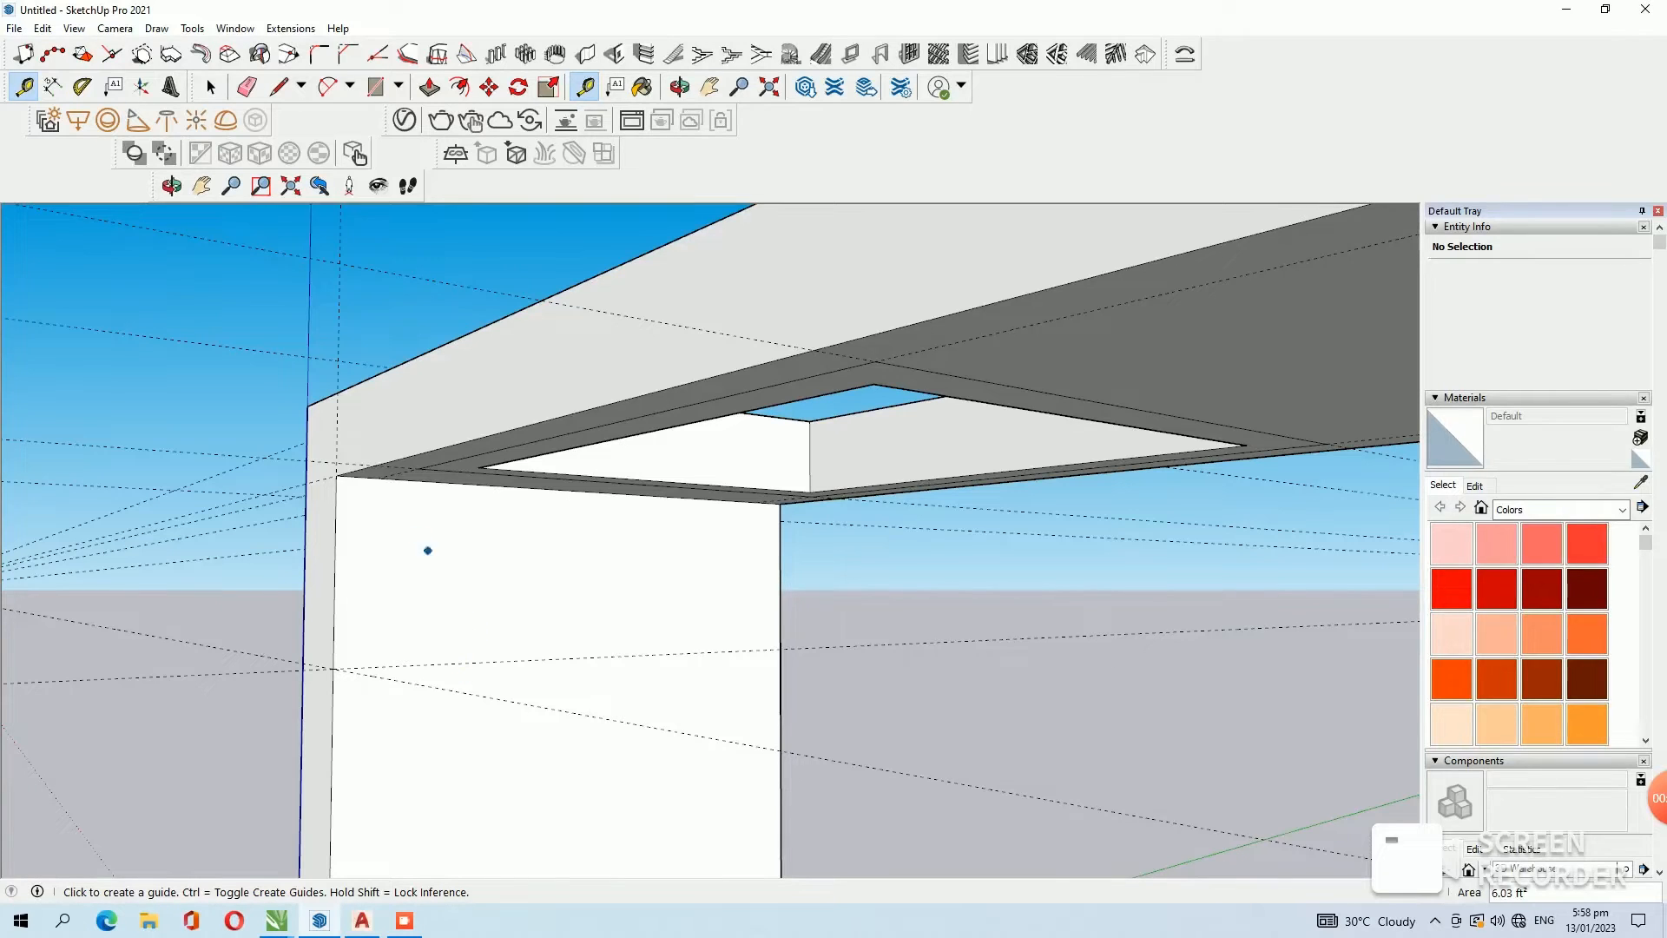
{"action": "left_click", "coordinate": [418, 469]}
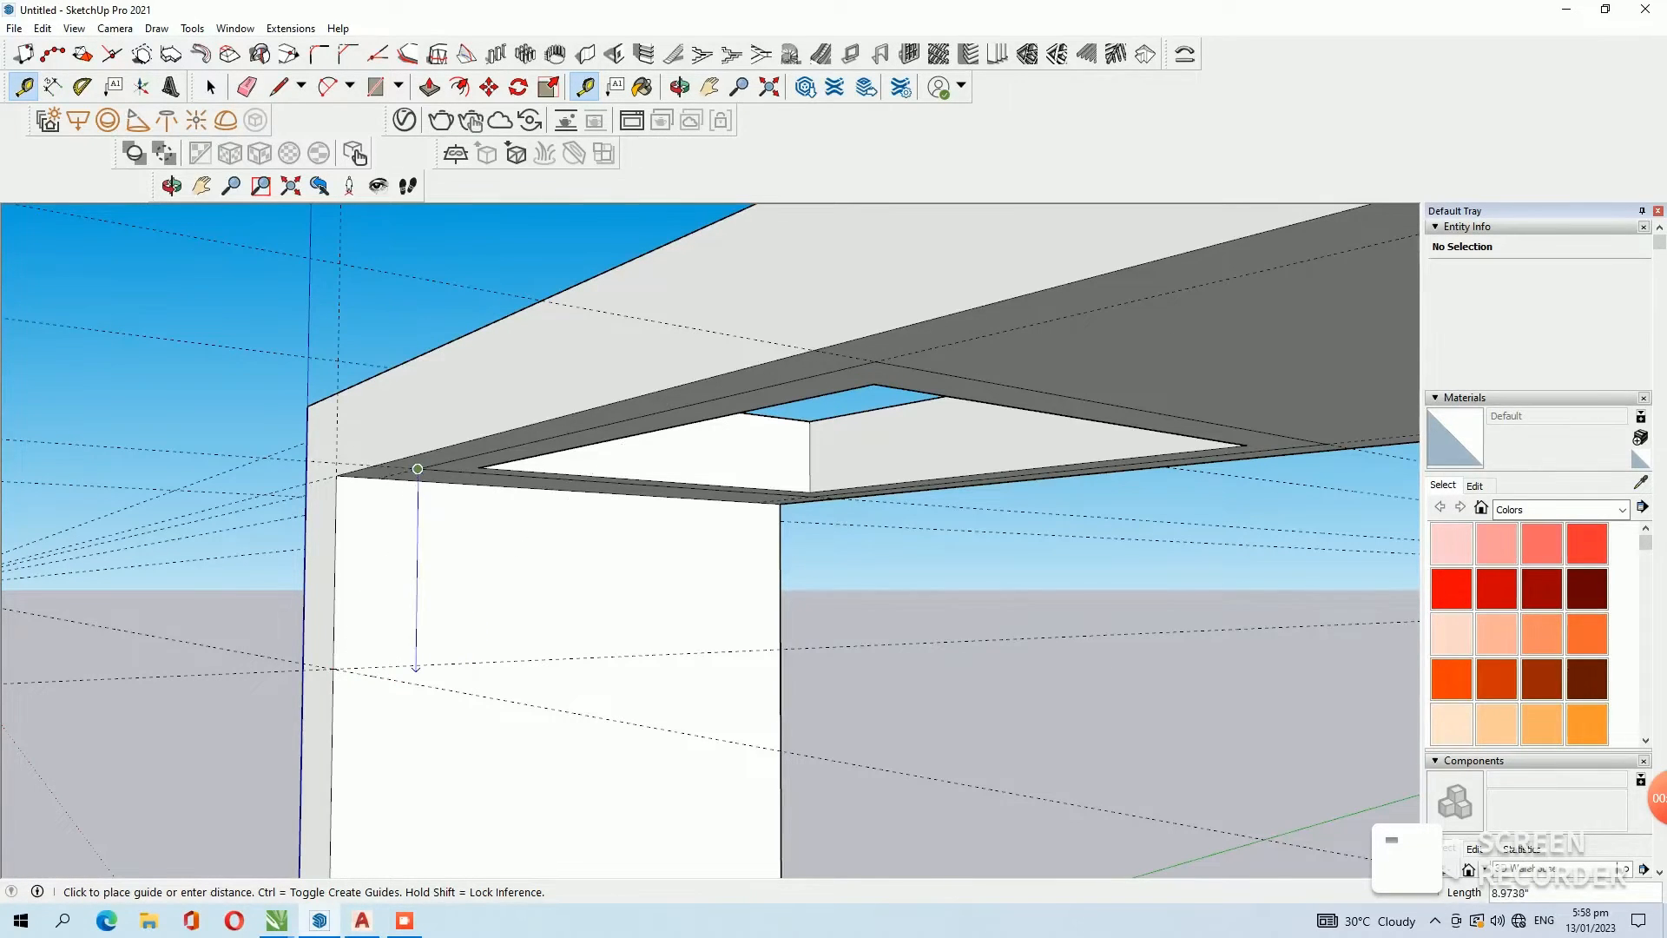
{"action": "left_click", "coordinate": [416, 668]}
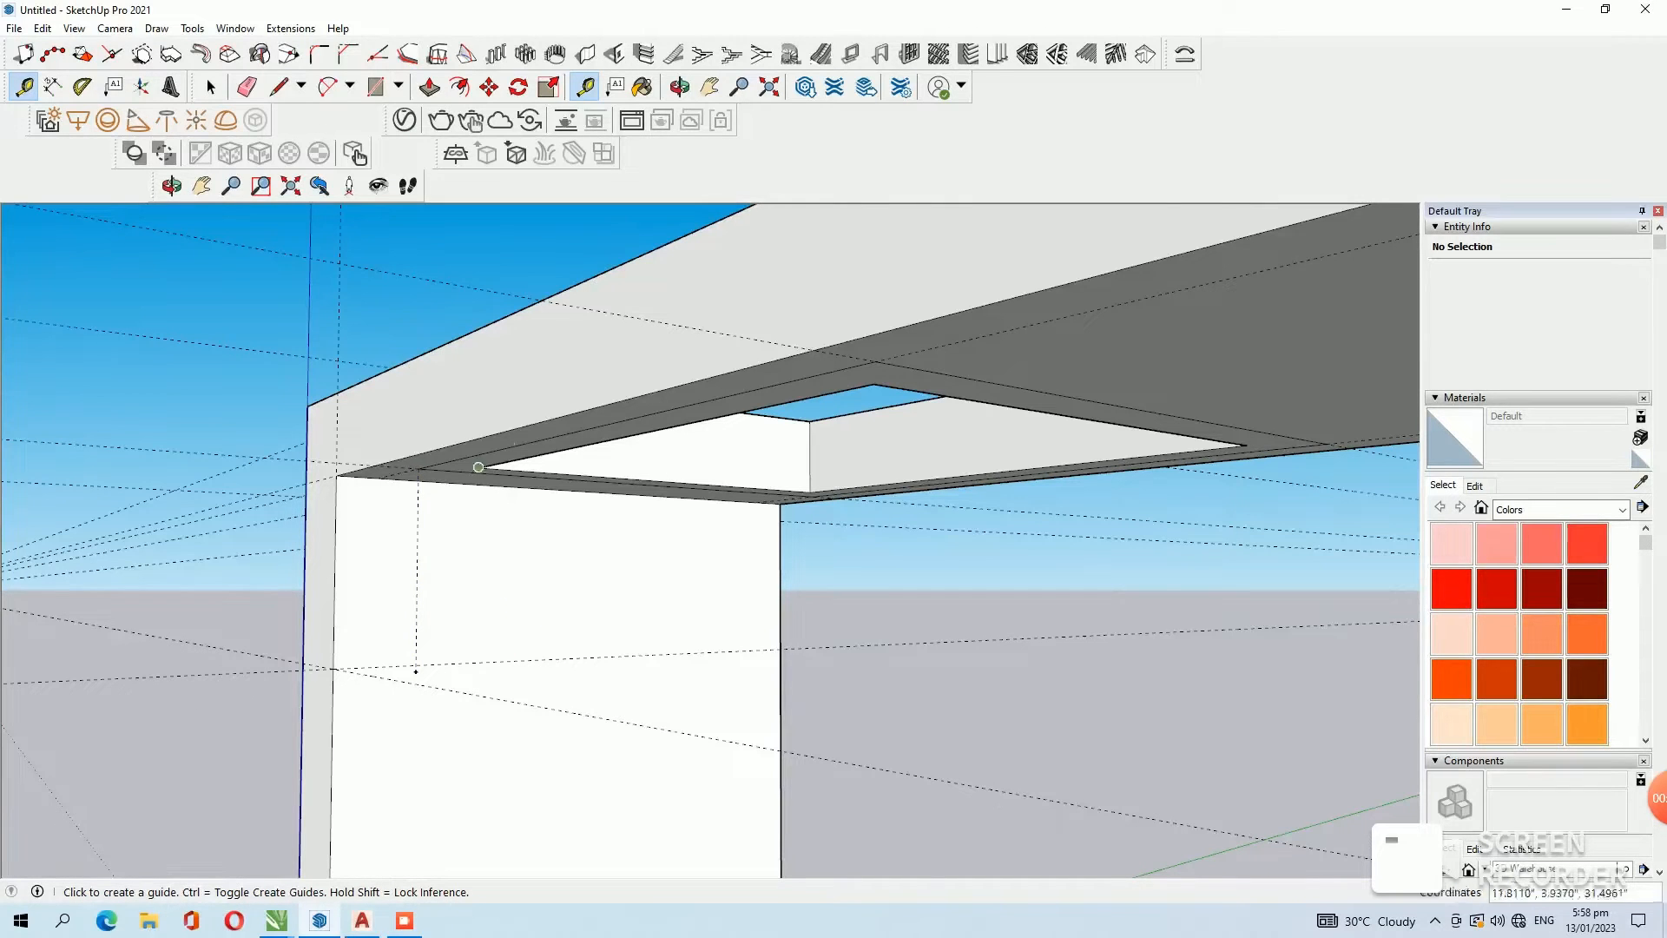
Push/pull the border face around the opening downward about 8.87 in, to the end of the vertical guide.
{"action": "key", "text": "p"}
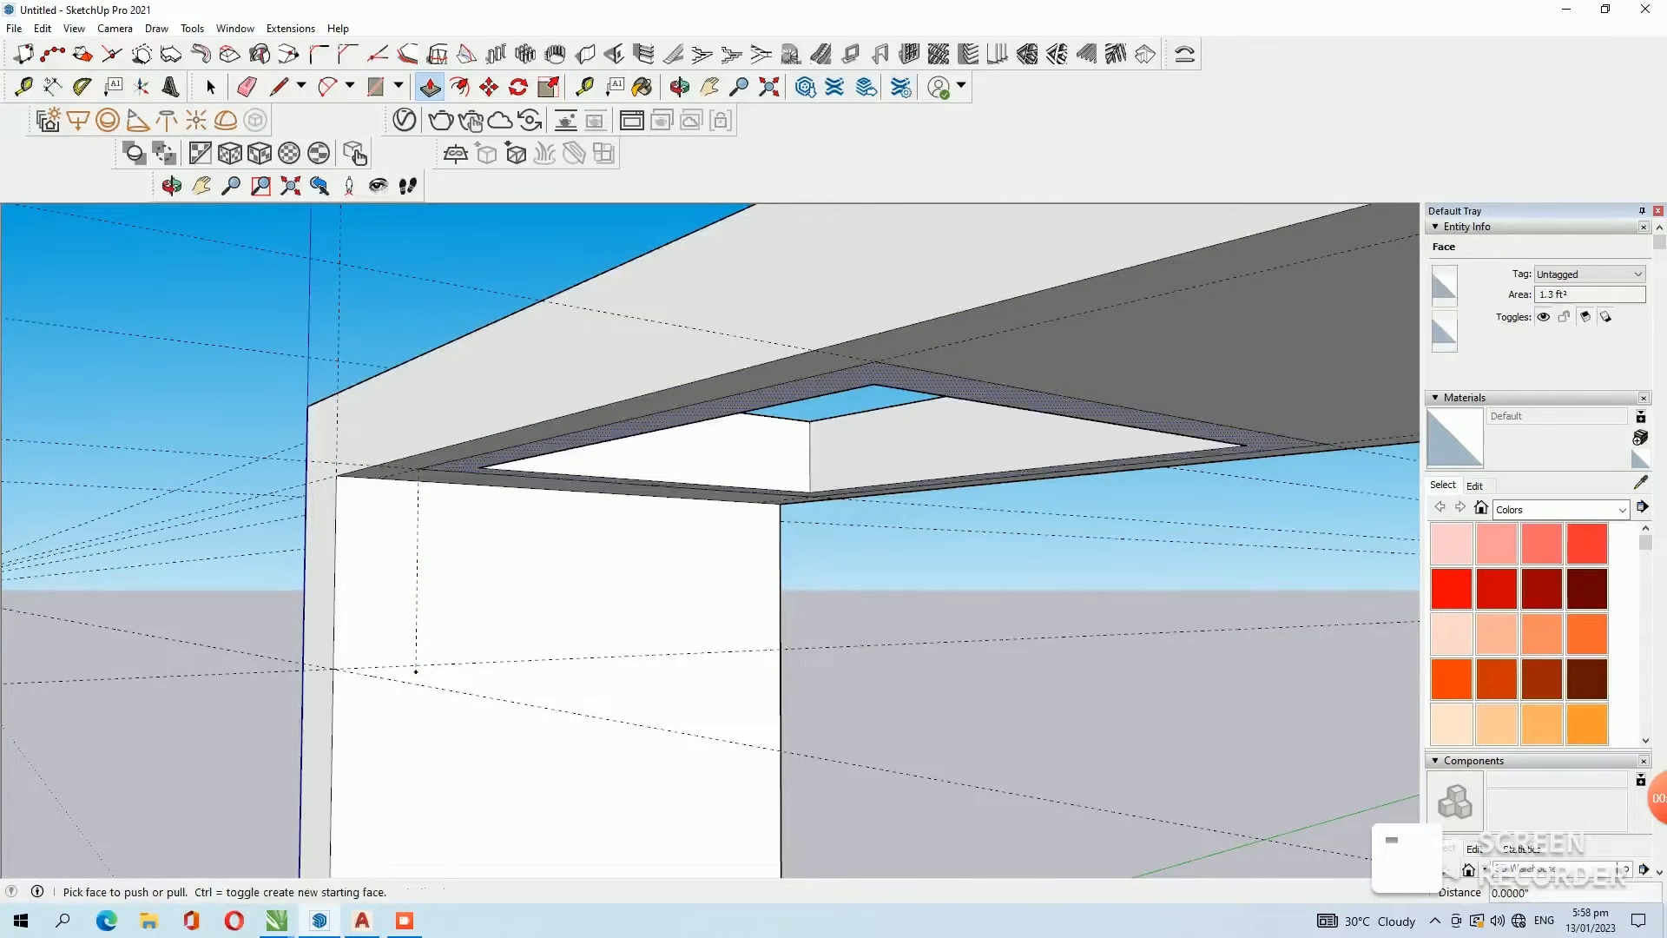
{"action": "double_click", "coordinate": [460, 467]}
{"action": "left_click", "coordinate": [460, 470]}
{"action": "left_click", "coordinate": [461, 473]}
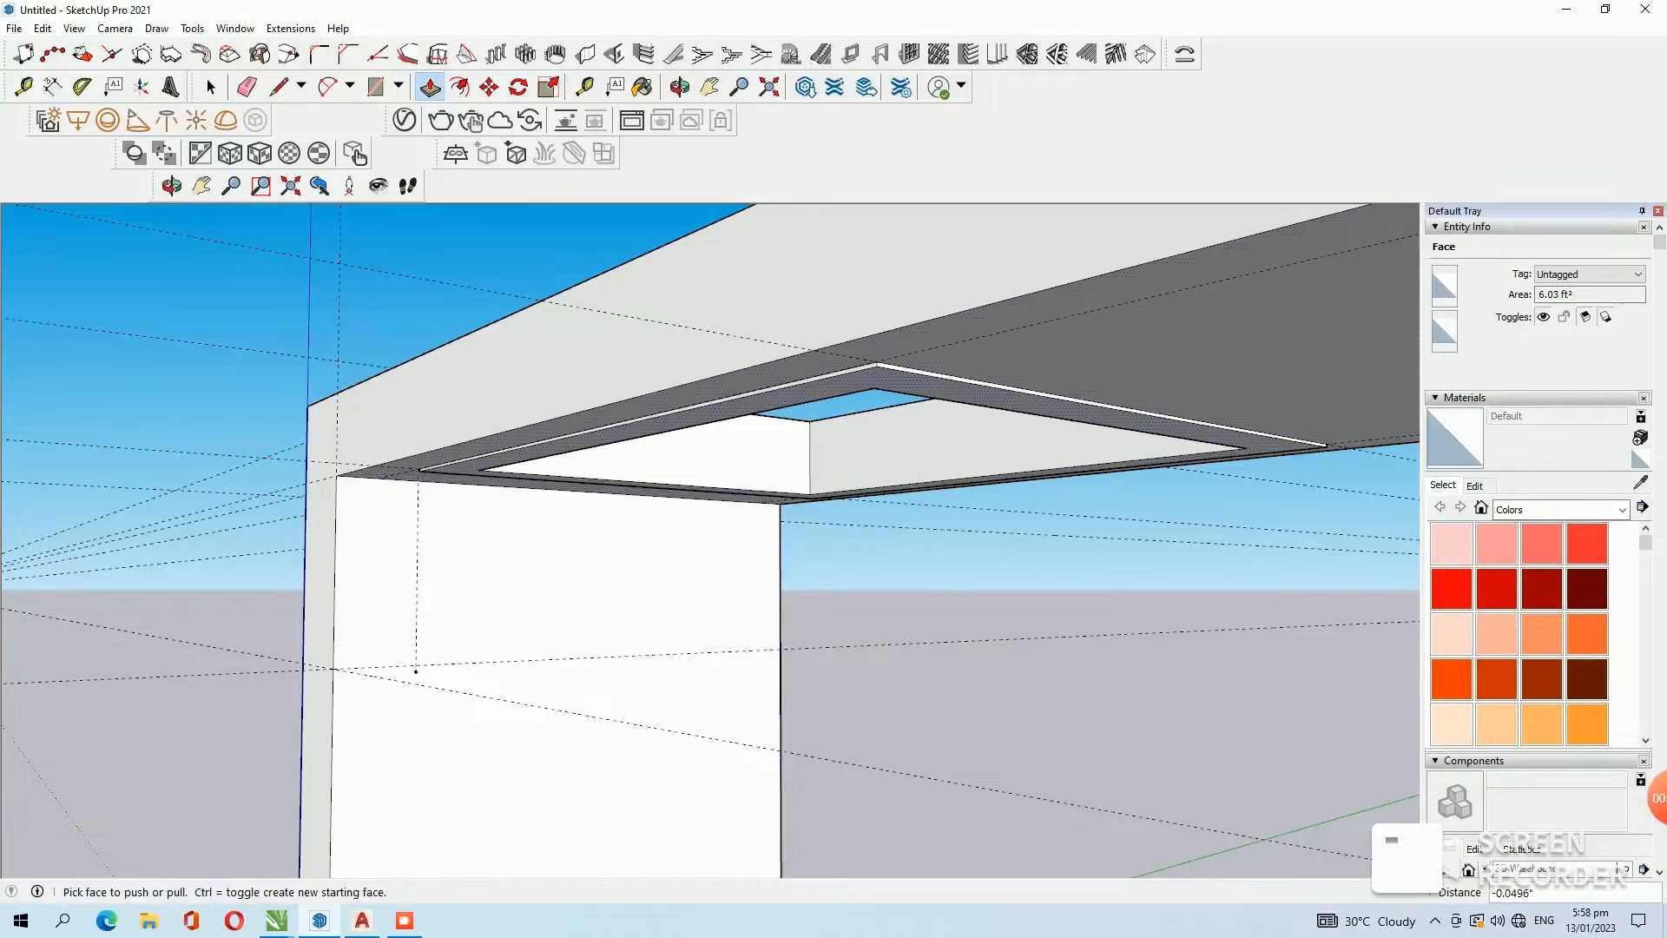
{"action": "left_click", "coordinate": [460, 468]}
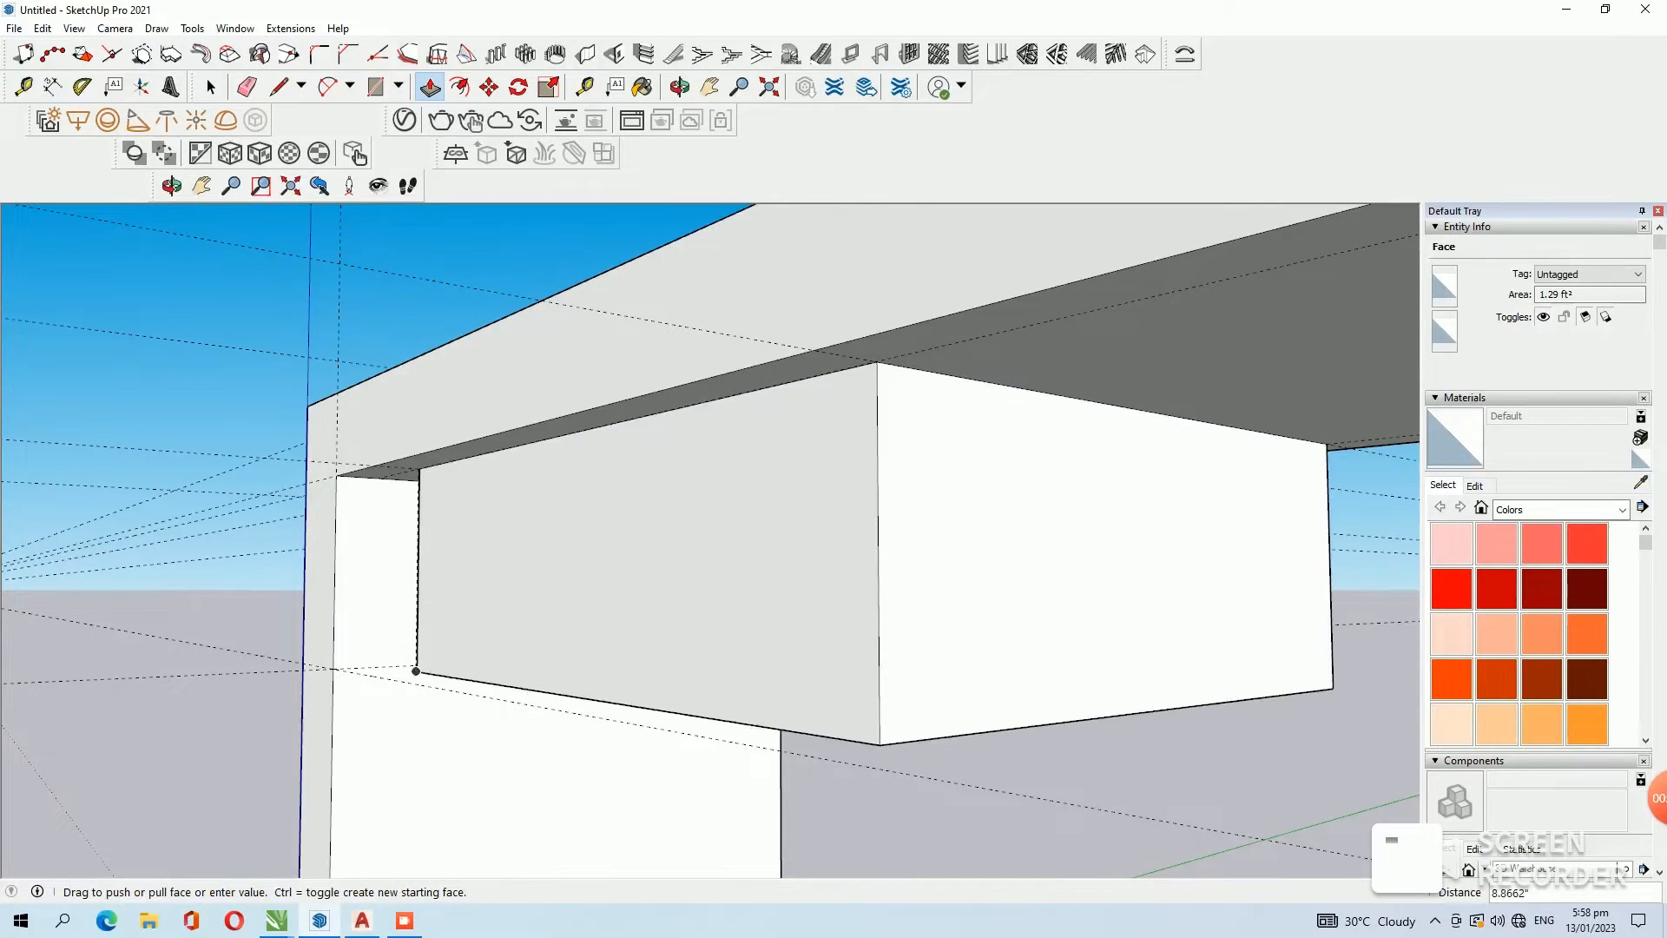
{"action": "left_click", "coordinate": [416, 671]}
Place a guide on the hollow box's inner end wall, parallel to and just above its bottom edge.
{"action": "left_click", "coordinate": [208, 84]}
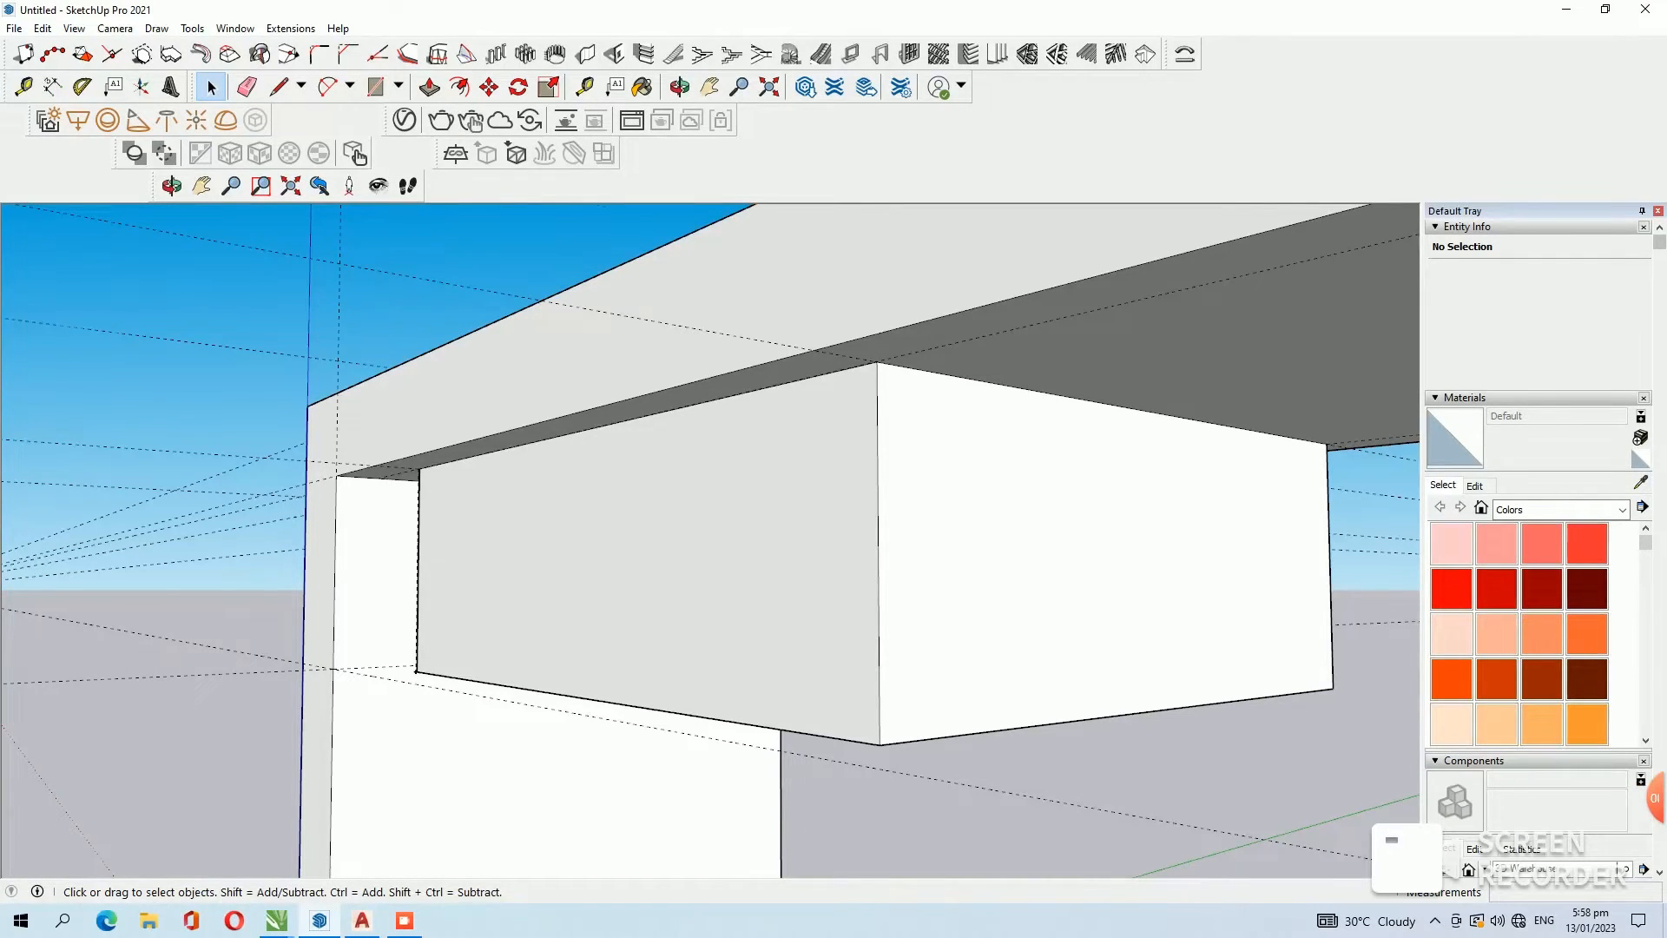
{"action": "scroll", "coordinate": [838, 686], "scroll_direction": "down", "scroll_amount": 1}
{"action": "middle_click_drag", "start_coordinate": [838, 686], "coordinate": [868, 408]}
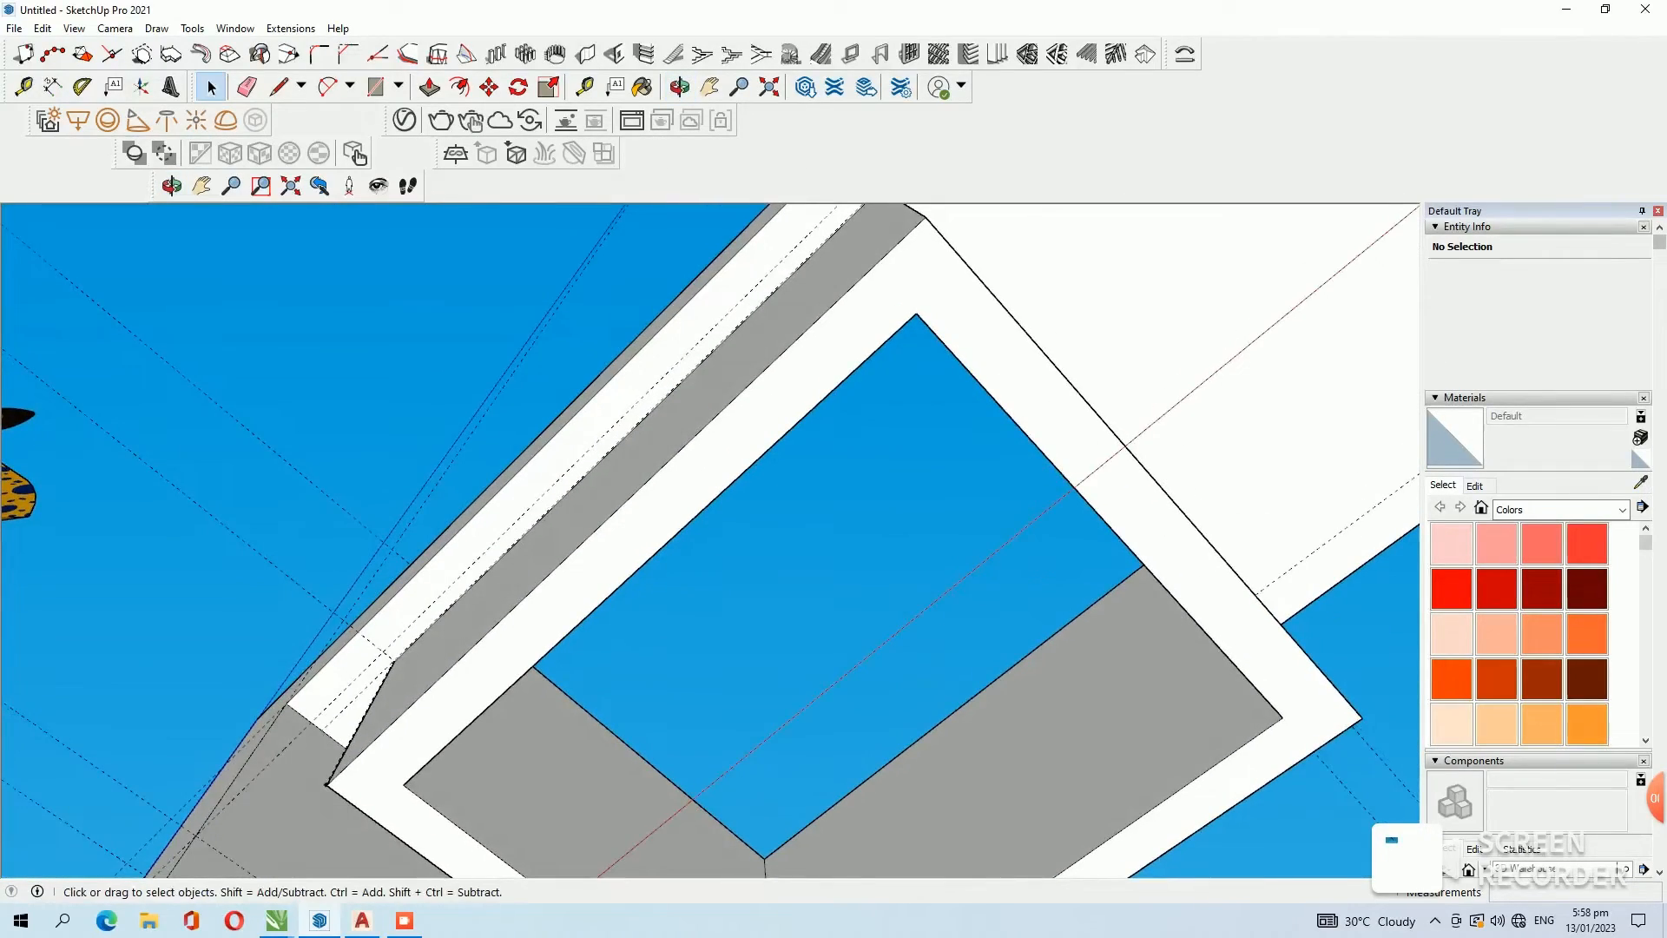
{"action": "scroll", "coordinate": [611, 550], "scroll_direction": "down", "scroll_amount": 2}
{"action": "left_click", "coordinate": [585, 86]}
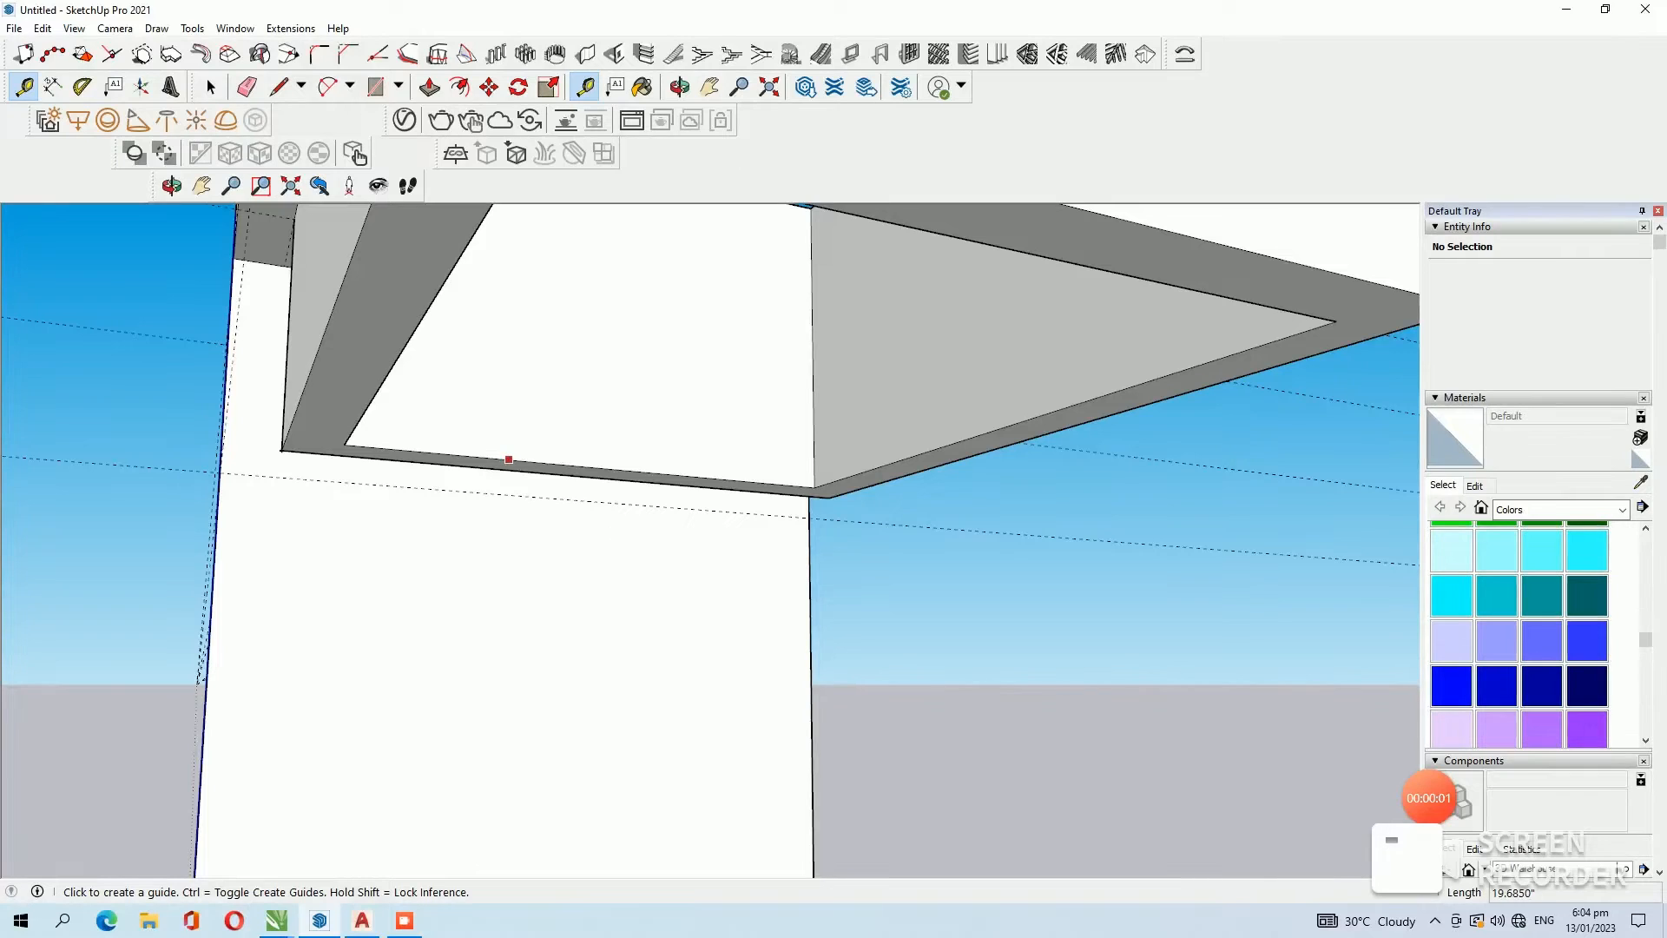
{"action": "left_click", "coordinate": [502, 459]}
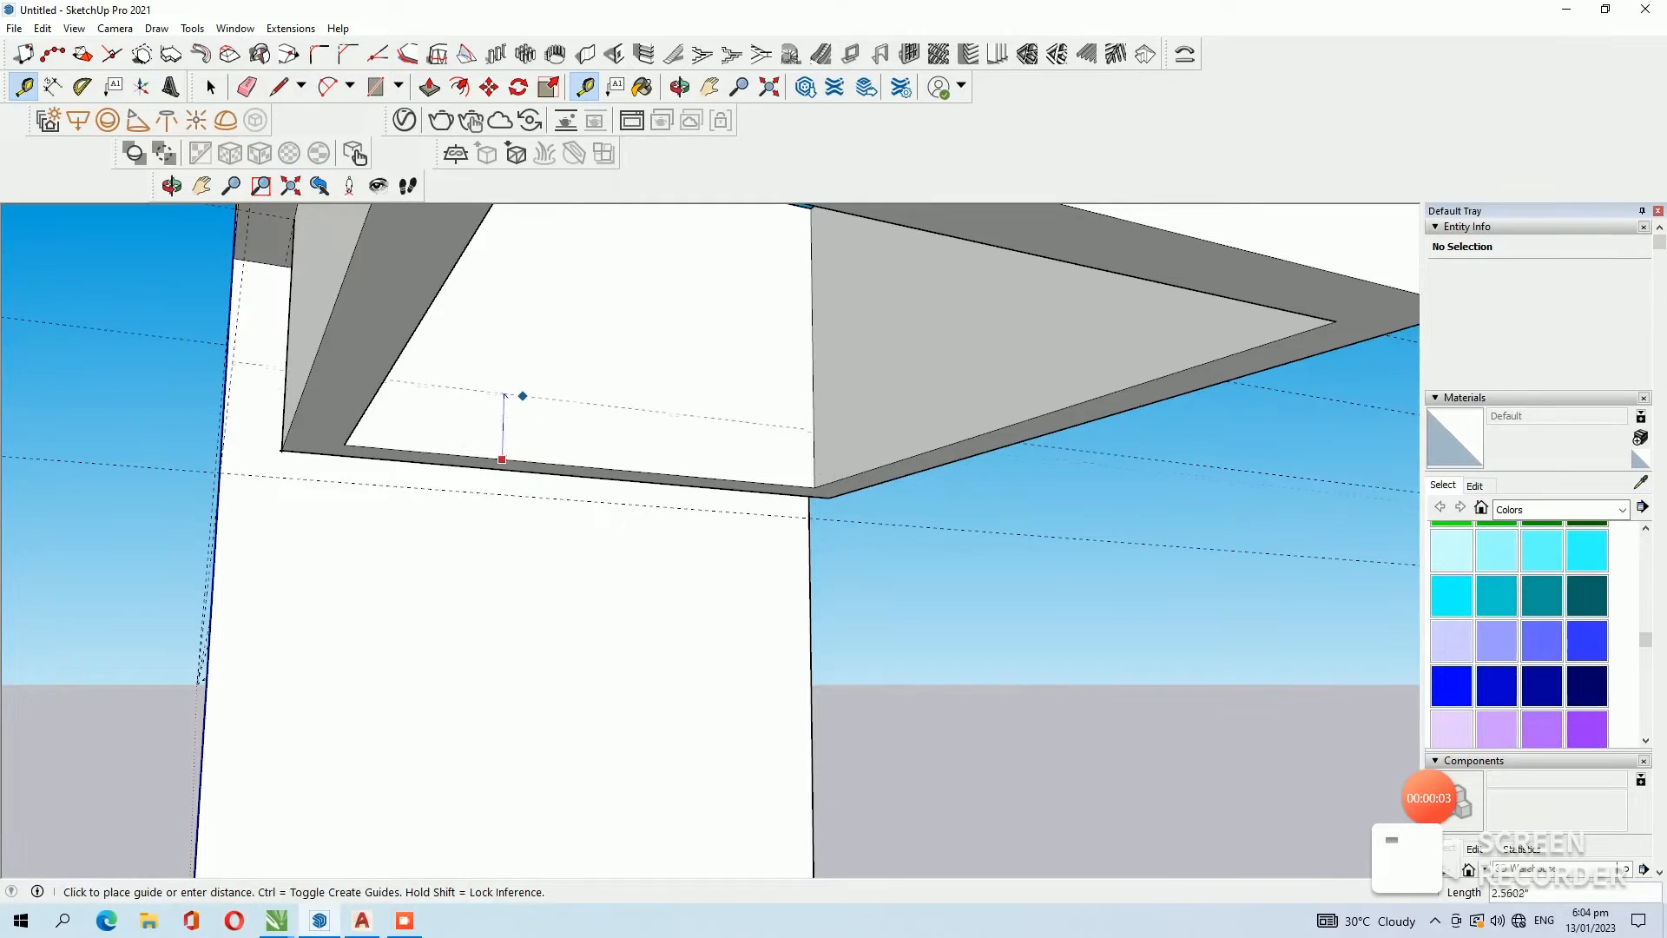
{"action": "left_click", "coordinate": [504, 409]}
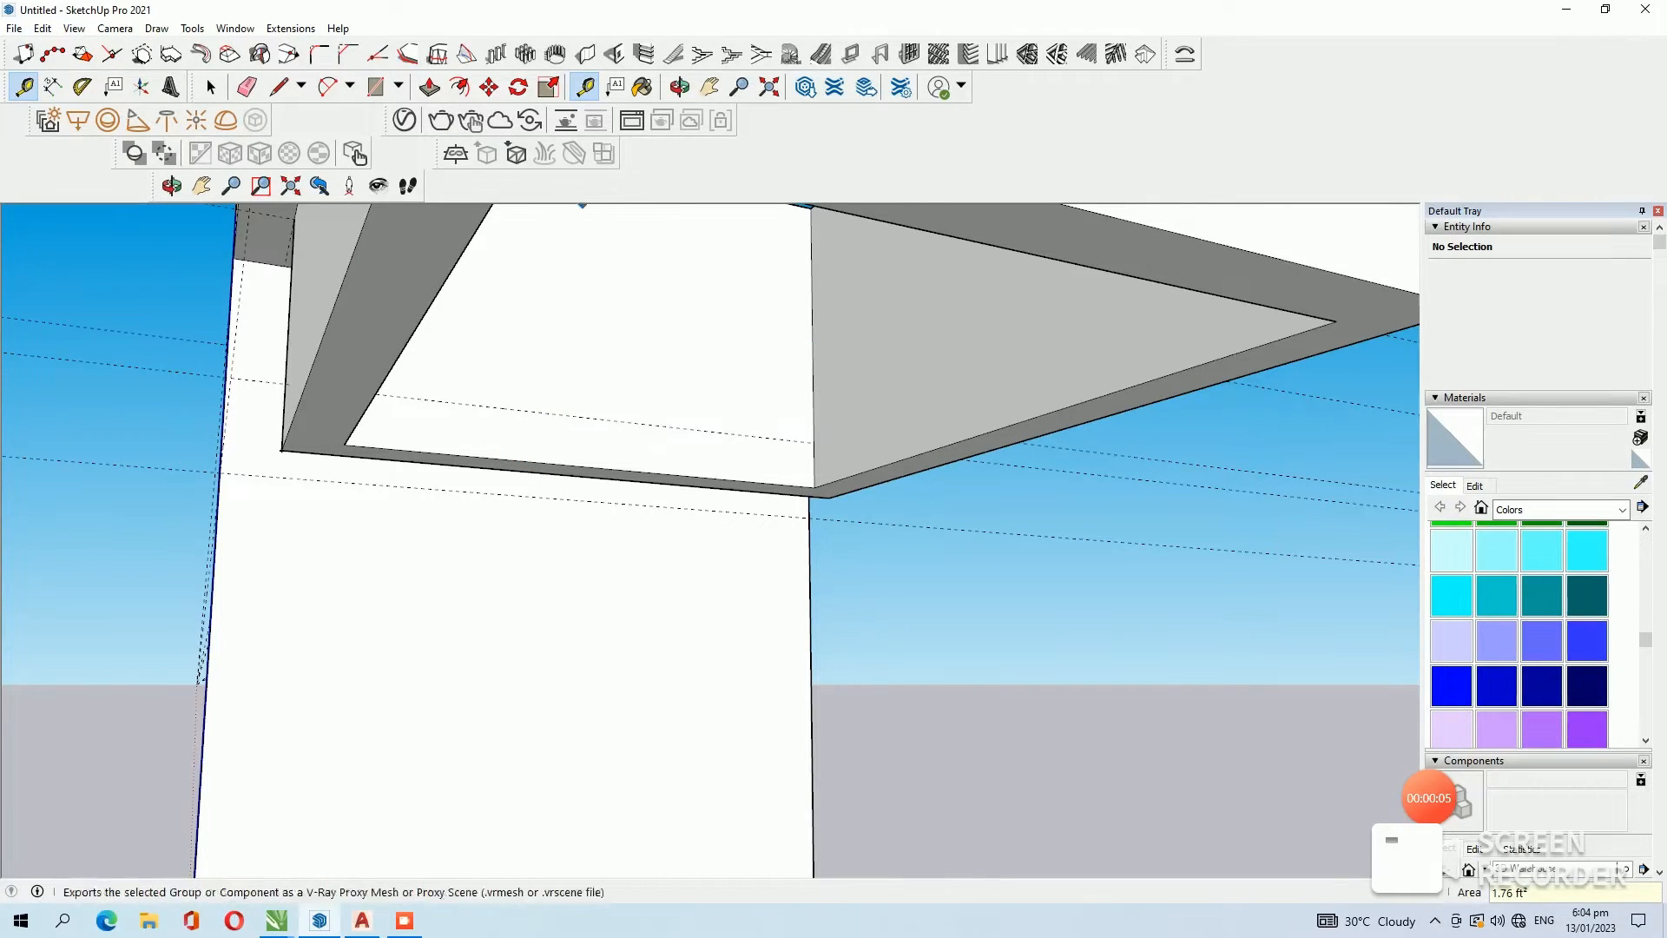
Draw a line along the guide across the full width of the box's inner end wall.
{"action": "left_click", "coordinate": [278, 86]}
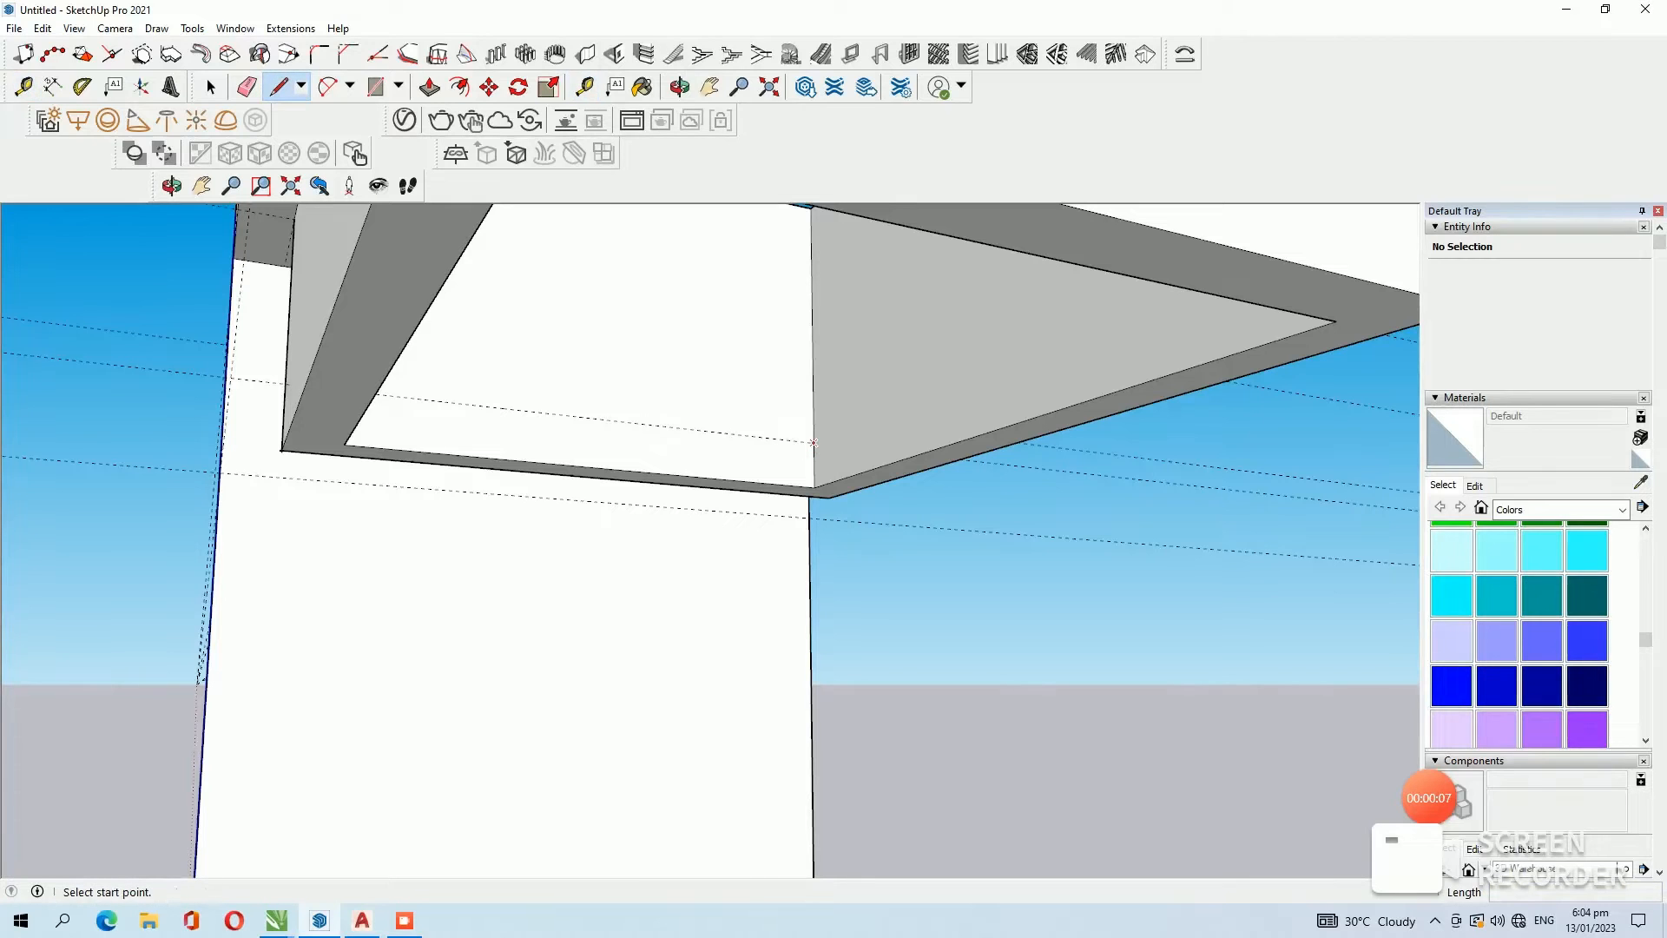
{"action": "left_click", "coordinate": [813, 443]}
{"action": "scroll", "coordinate": [700, 480], "scroll_direction": "down", "scroll_amount": 3}
{"action": "middle_click_drag", "start_coordinate": [662, 502], "coordinate": [602, 382]}
{"action": "scroll", "coordinate": [551, 410], "scroll_direction": "up", "scroll_amount": 5}
{"action": "middle_click_drag", "start_coordinate": [498, 447], "coordinate": [402, 473]}
{"action": "left_click", "coordinate": [1102, 486]}
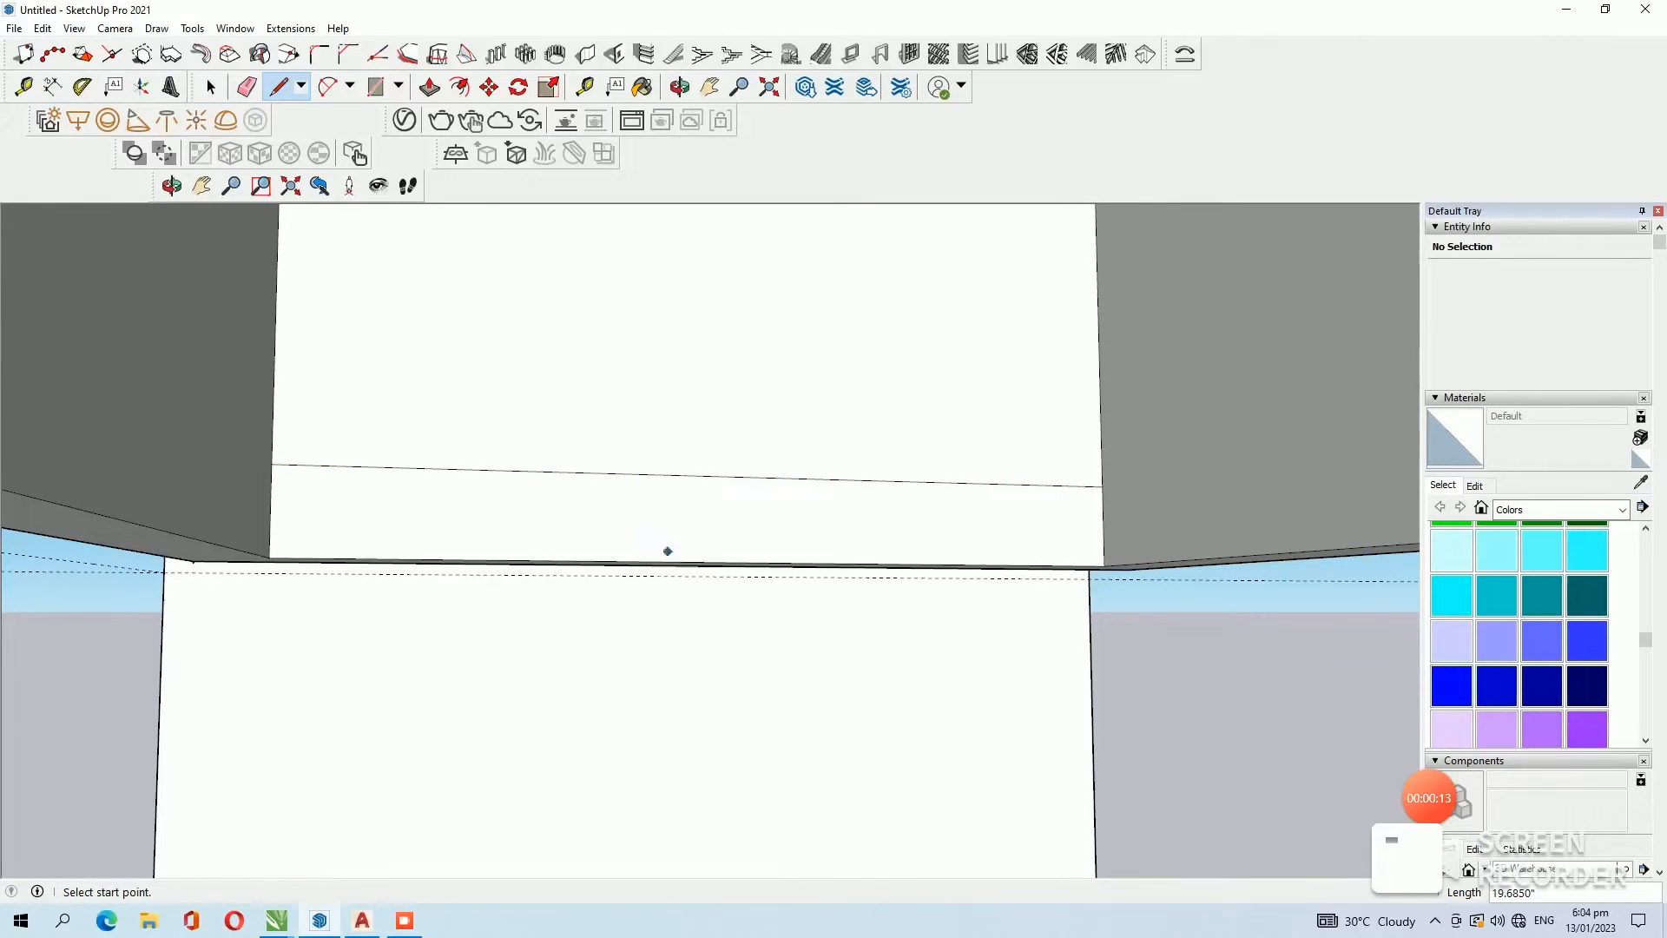
Push/pull the bottom strip of the inner end wall 24.0157 in to the opposite wall as the floor of the box.
{"action": "key", "text": "p"}
{"action": "left_click", "coordinate": [430, 87]}
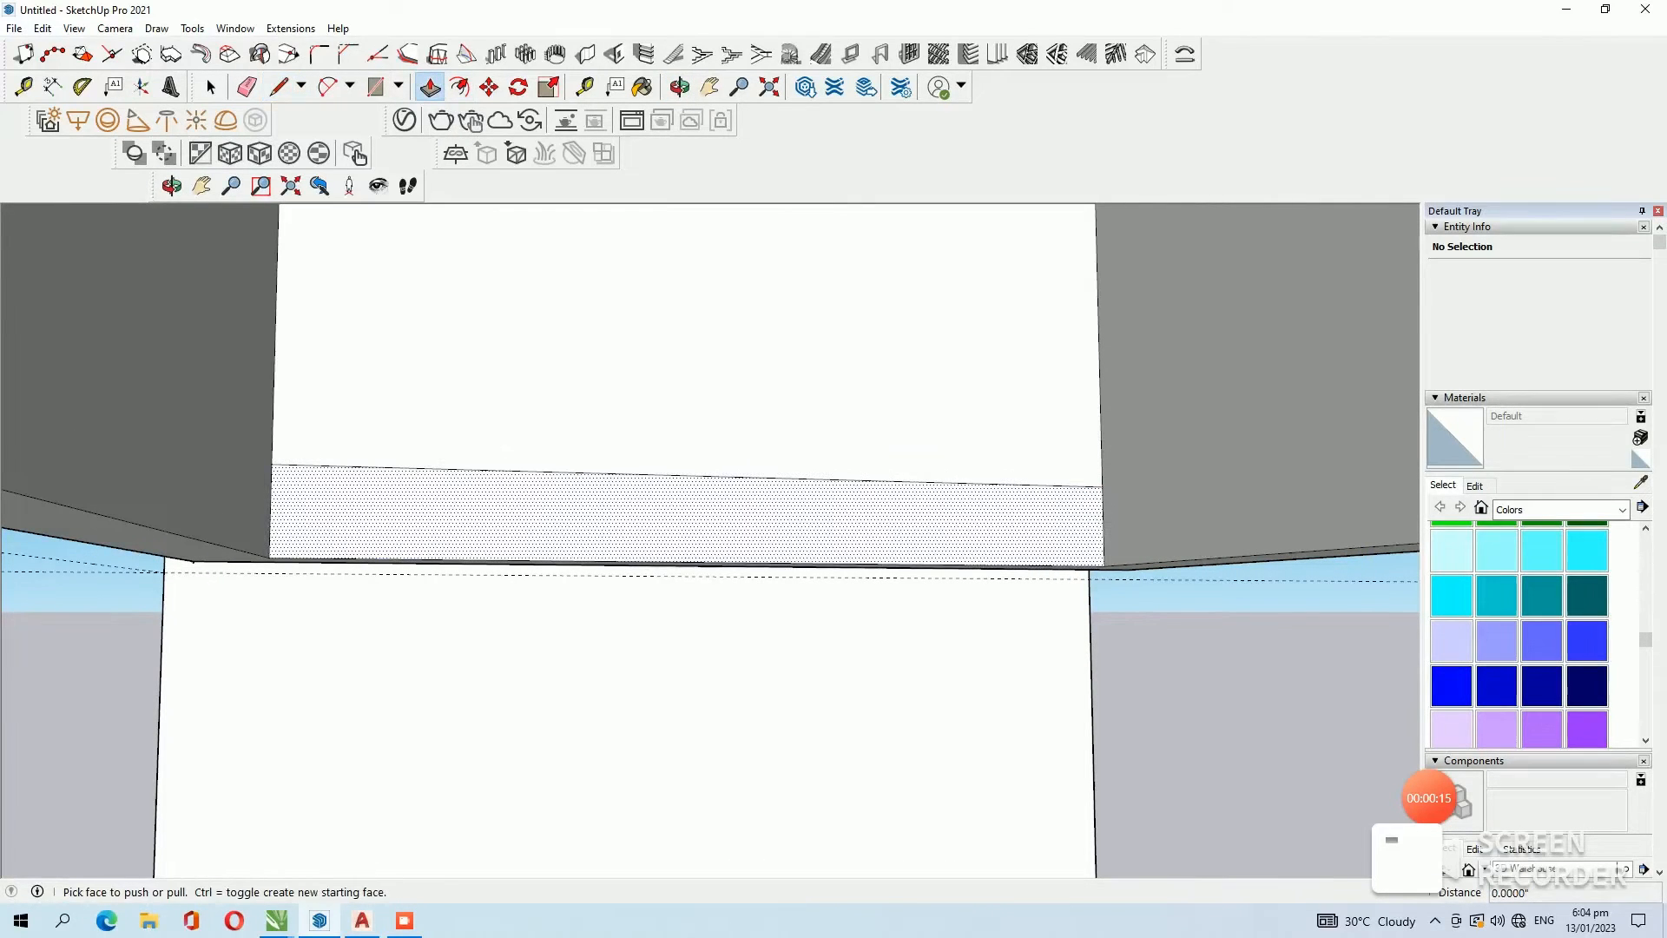
{"action": "left_click", "coordinate": [473, 520]}
{"action": "scroll", "coordinate": [896, 530], "scroll_direction": "down", "scroll_amount": 2}
{"action": "scroll", "coordinate": [931, 503], "scroll_direction": "down", "scroll_amount": 3}
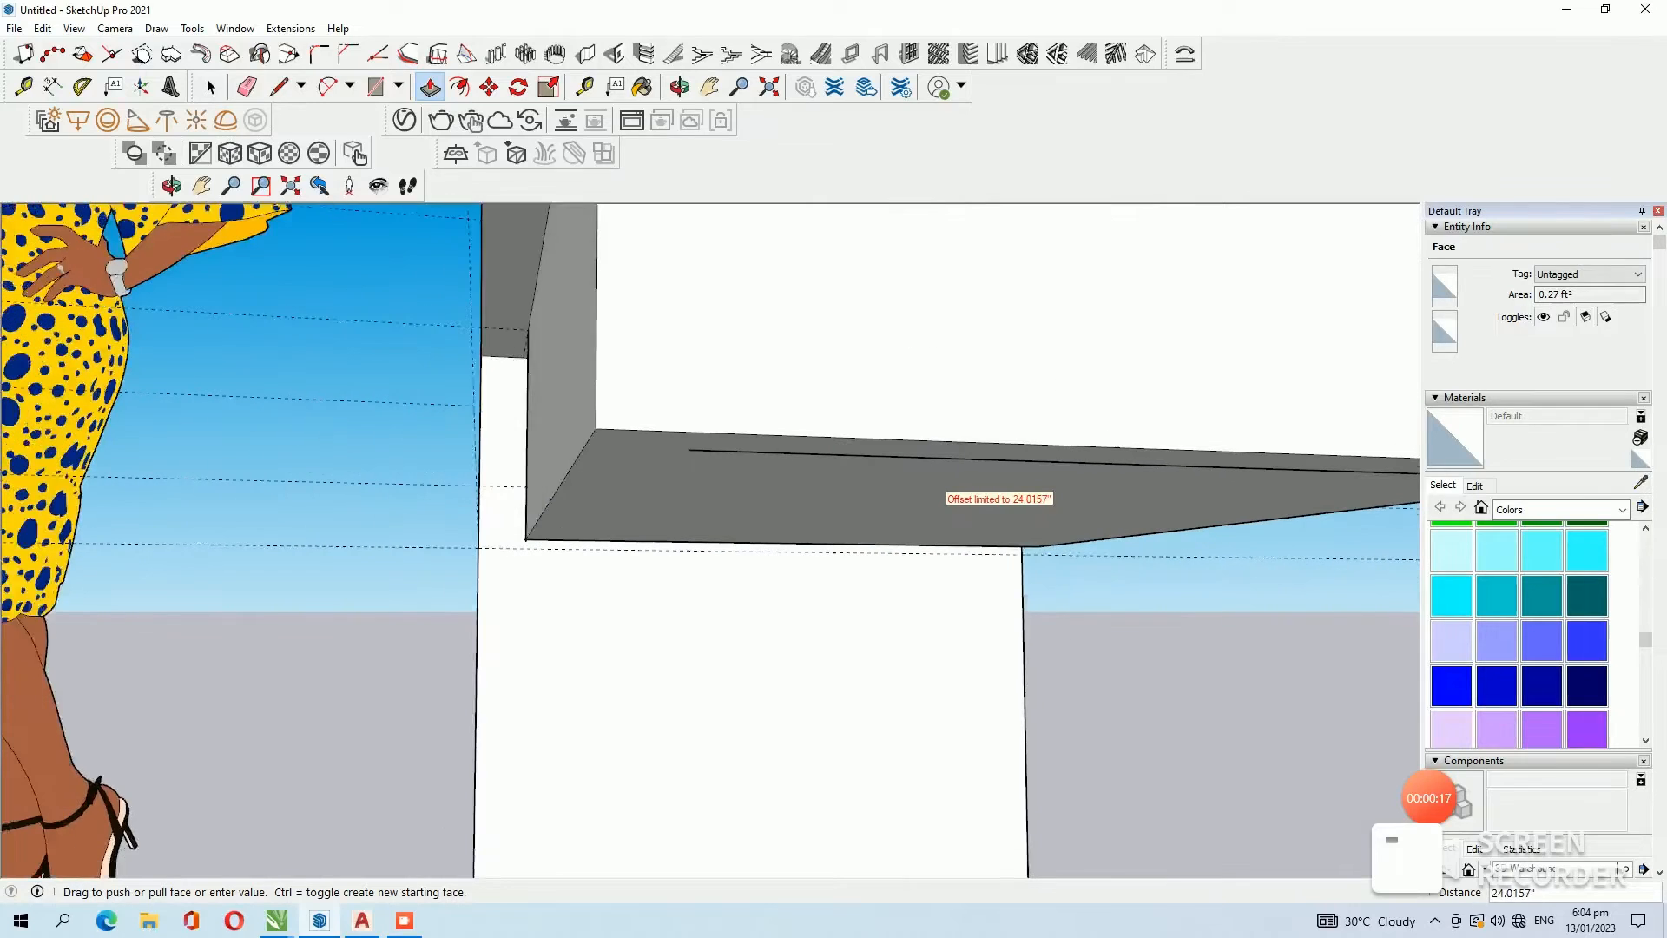
{"action": "key", "text": "Escape"}
{"action": "key", "text": "space"}
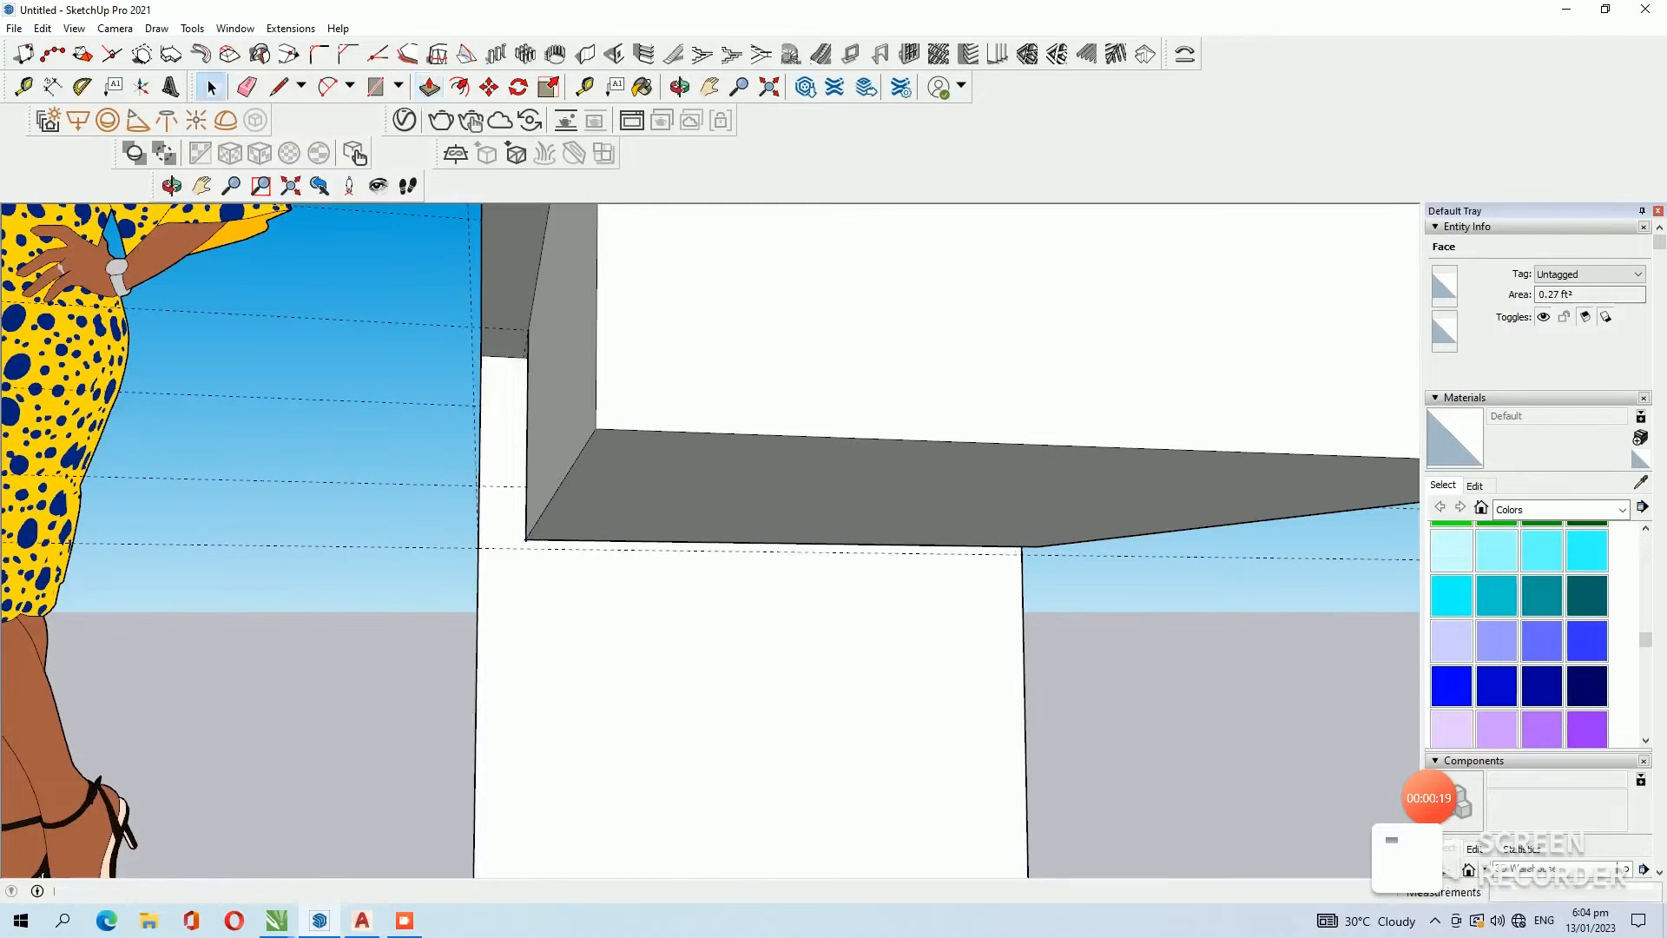
{"action": "middle_click_drag", "start_coordinate": [694, 382], "coordinate": [912, 526]}
{"action": "scroll", "coordinate": [911, 525], "scroll_direction": "down", "scroll_amount": 3}
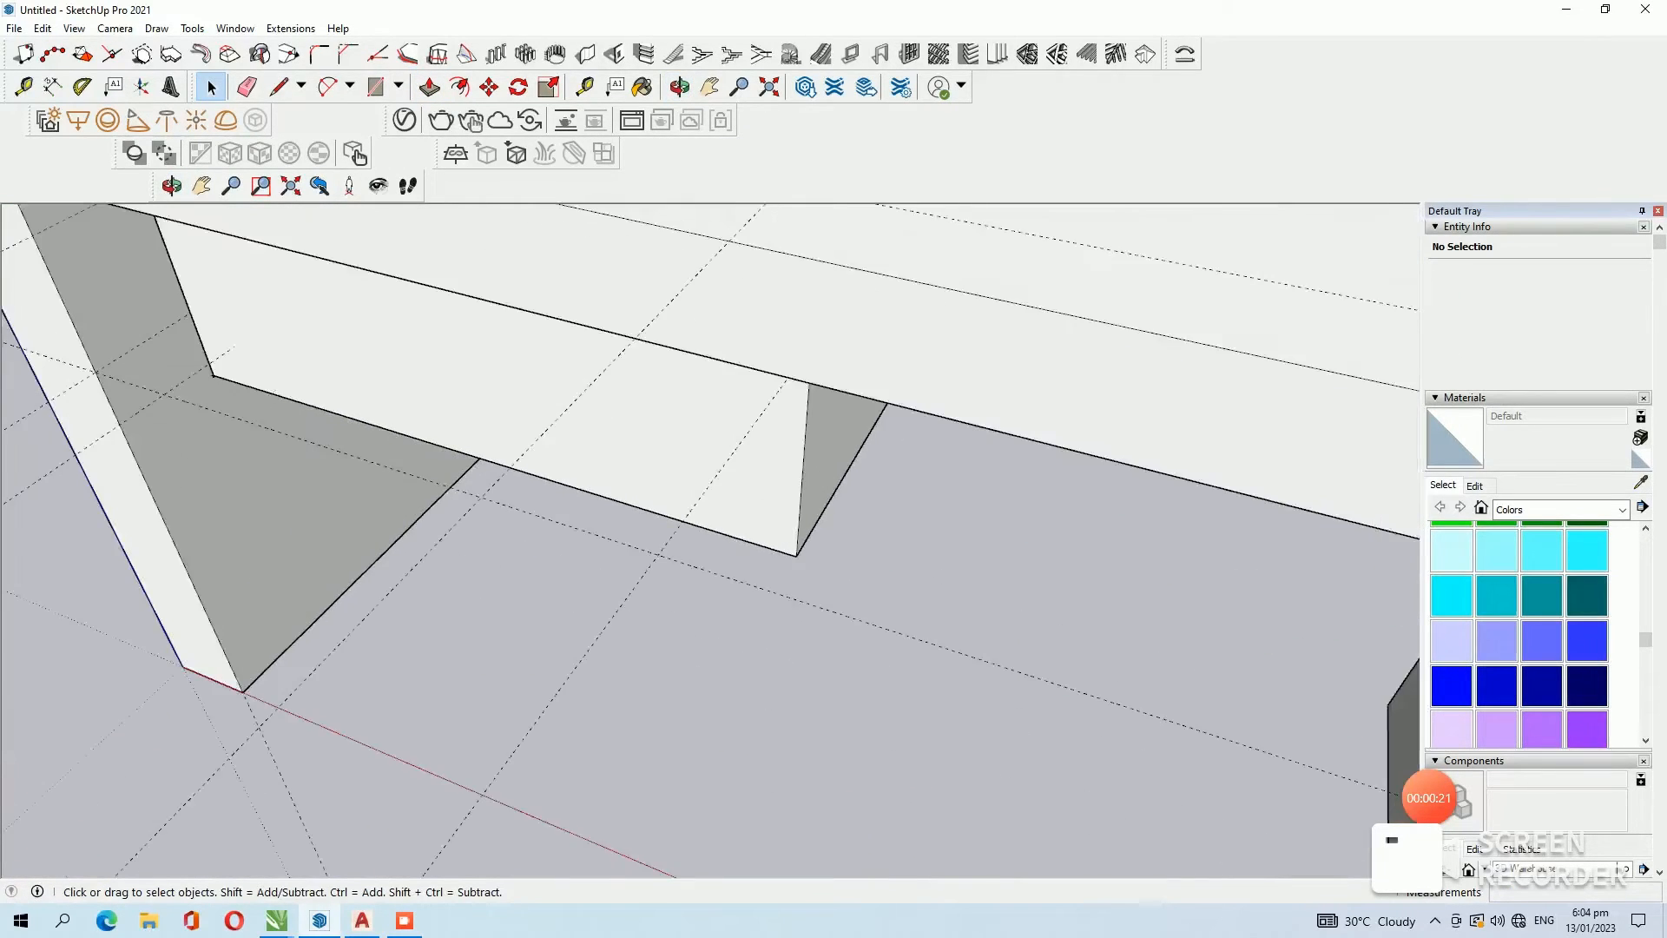
{"action": "middle_click_drag", "start_coordinate": [469, 269], "coordinate": [628, 397]}
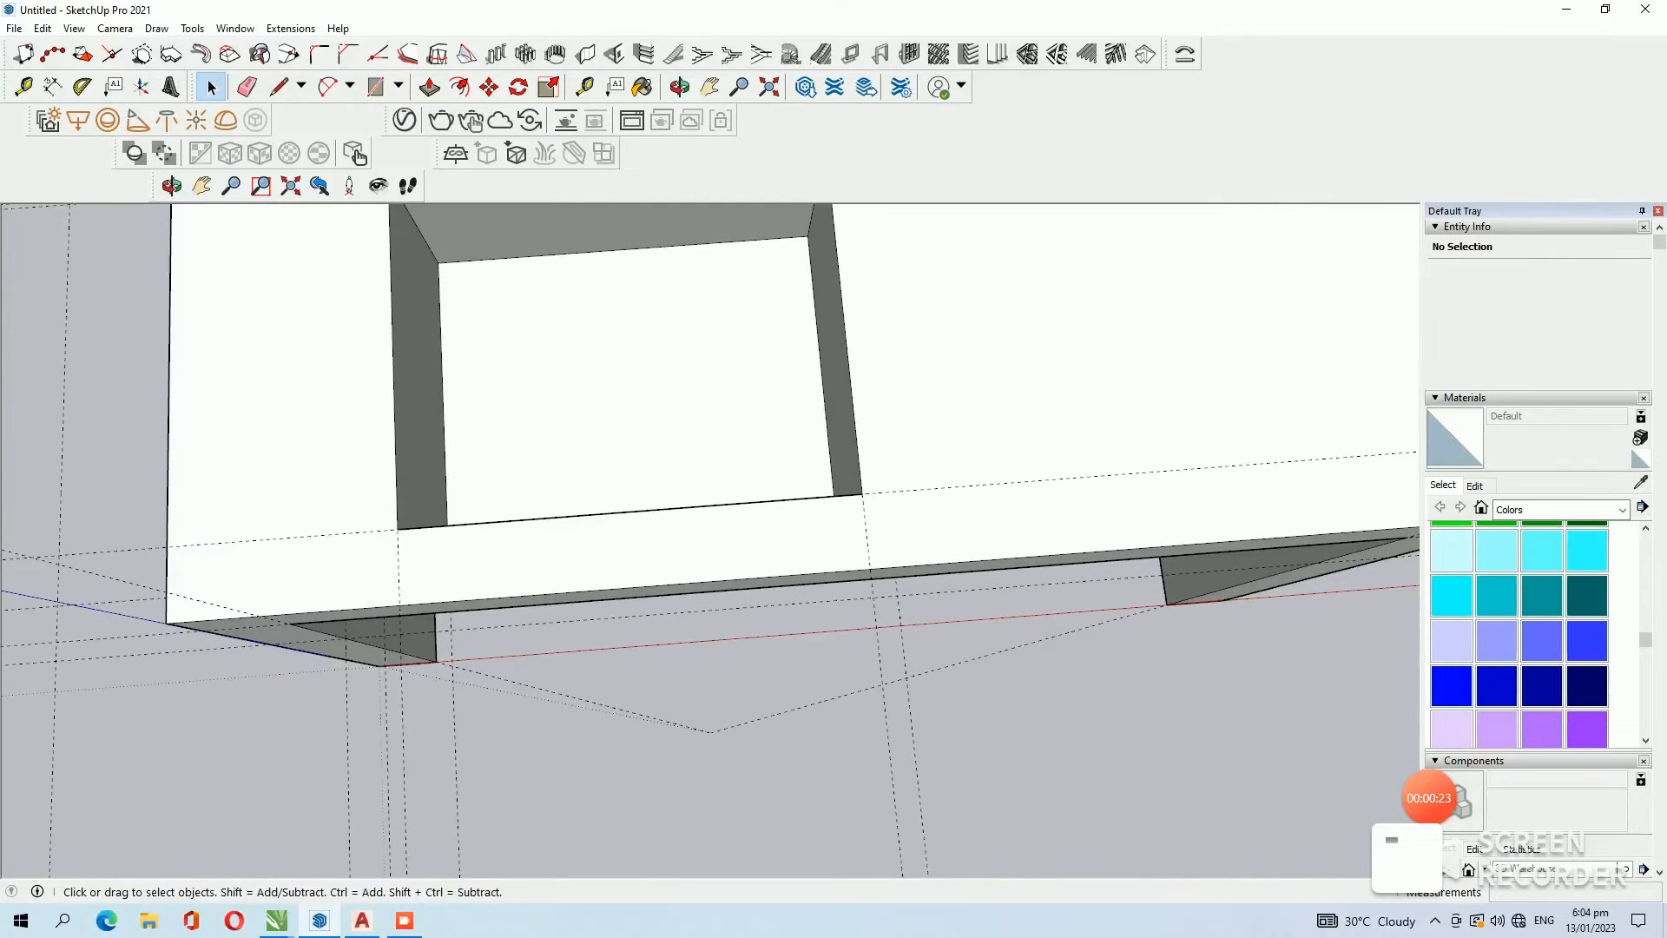
Place a guide on the basin floor parallel to its back edge, a short distance in front of it.
{"action": "scroll", "coordinate": [628, 398], "scroll_direction": "down", "scroll_amount": 2}
{"action": "scroll", "coordinate": [599, 260], "scroll_direction": "up", "scroll_amount": 3}
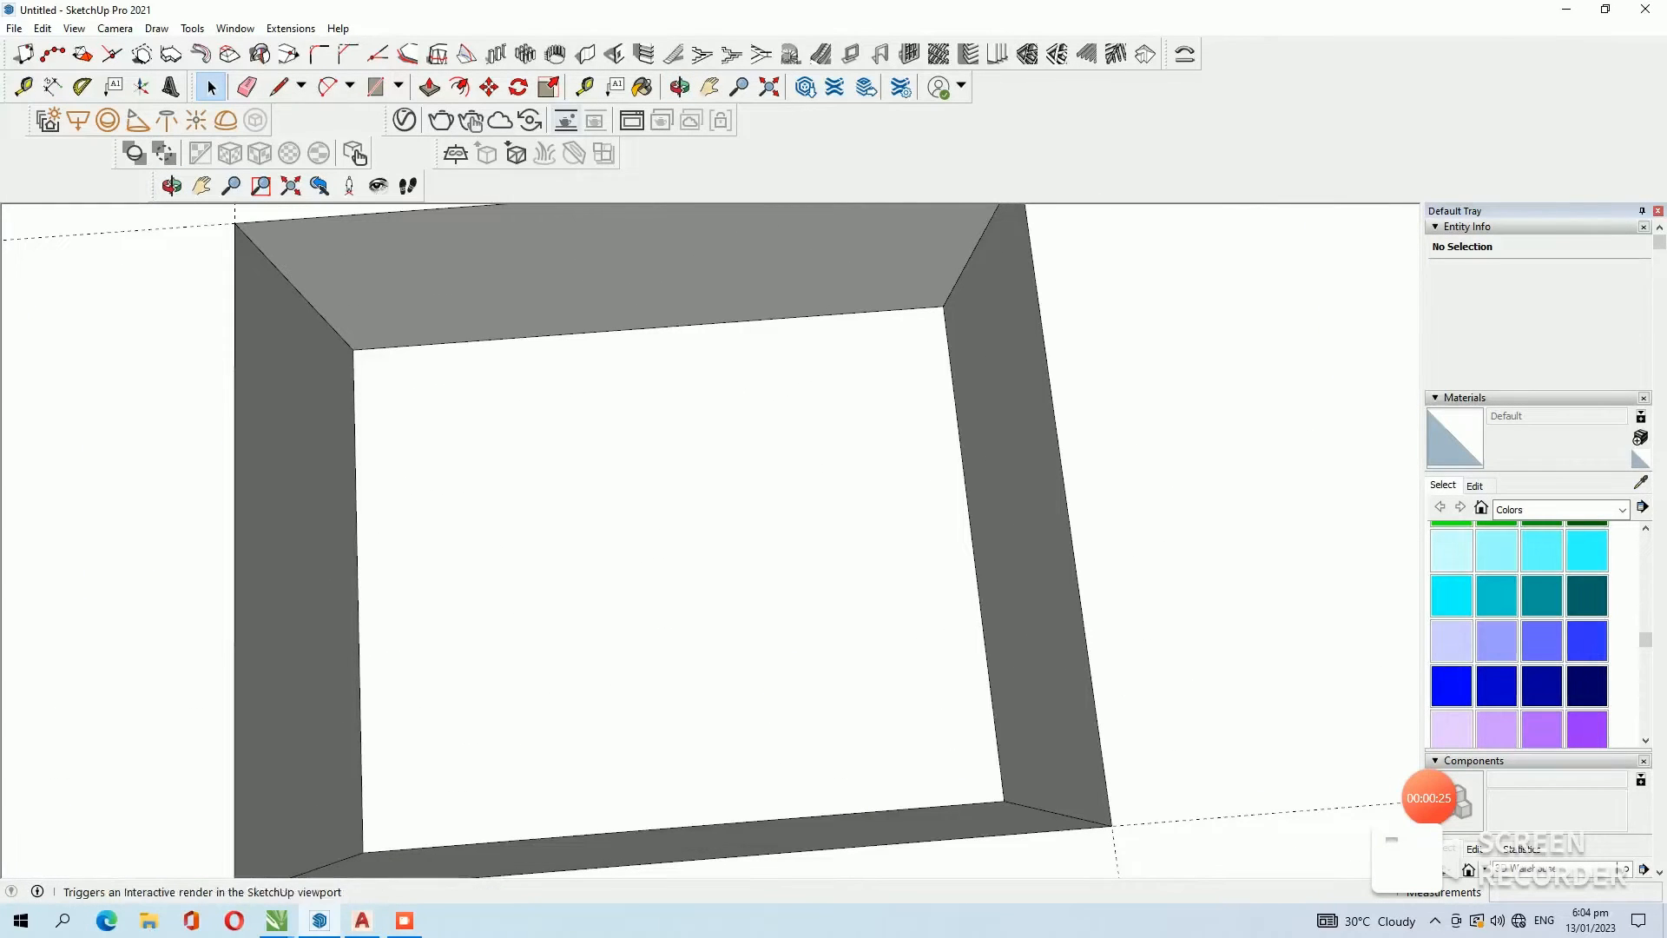
{"action": "left_click", "coordinate": [584, 85]}
{"action": "left_click", "coordinate": [556, 334]}
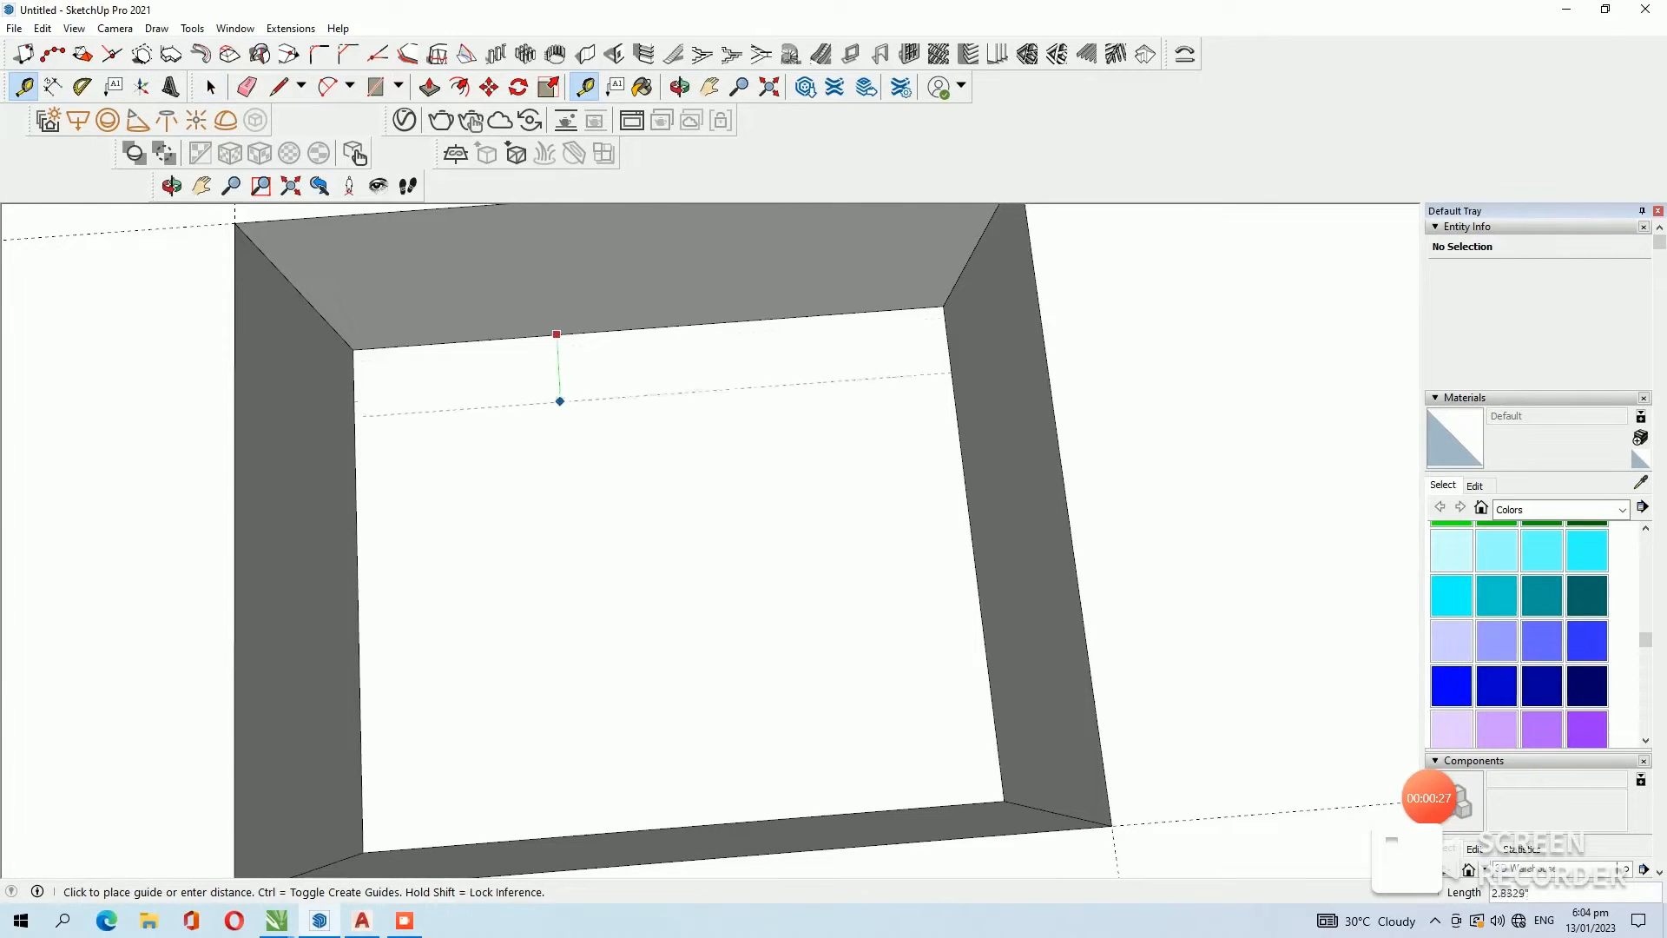
{"action": "left_click", "coordinate": [557, 383]}
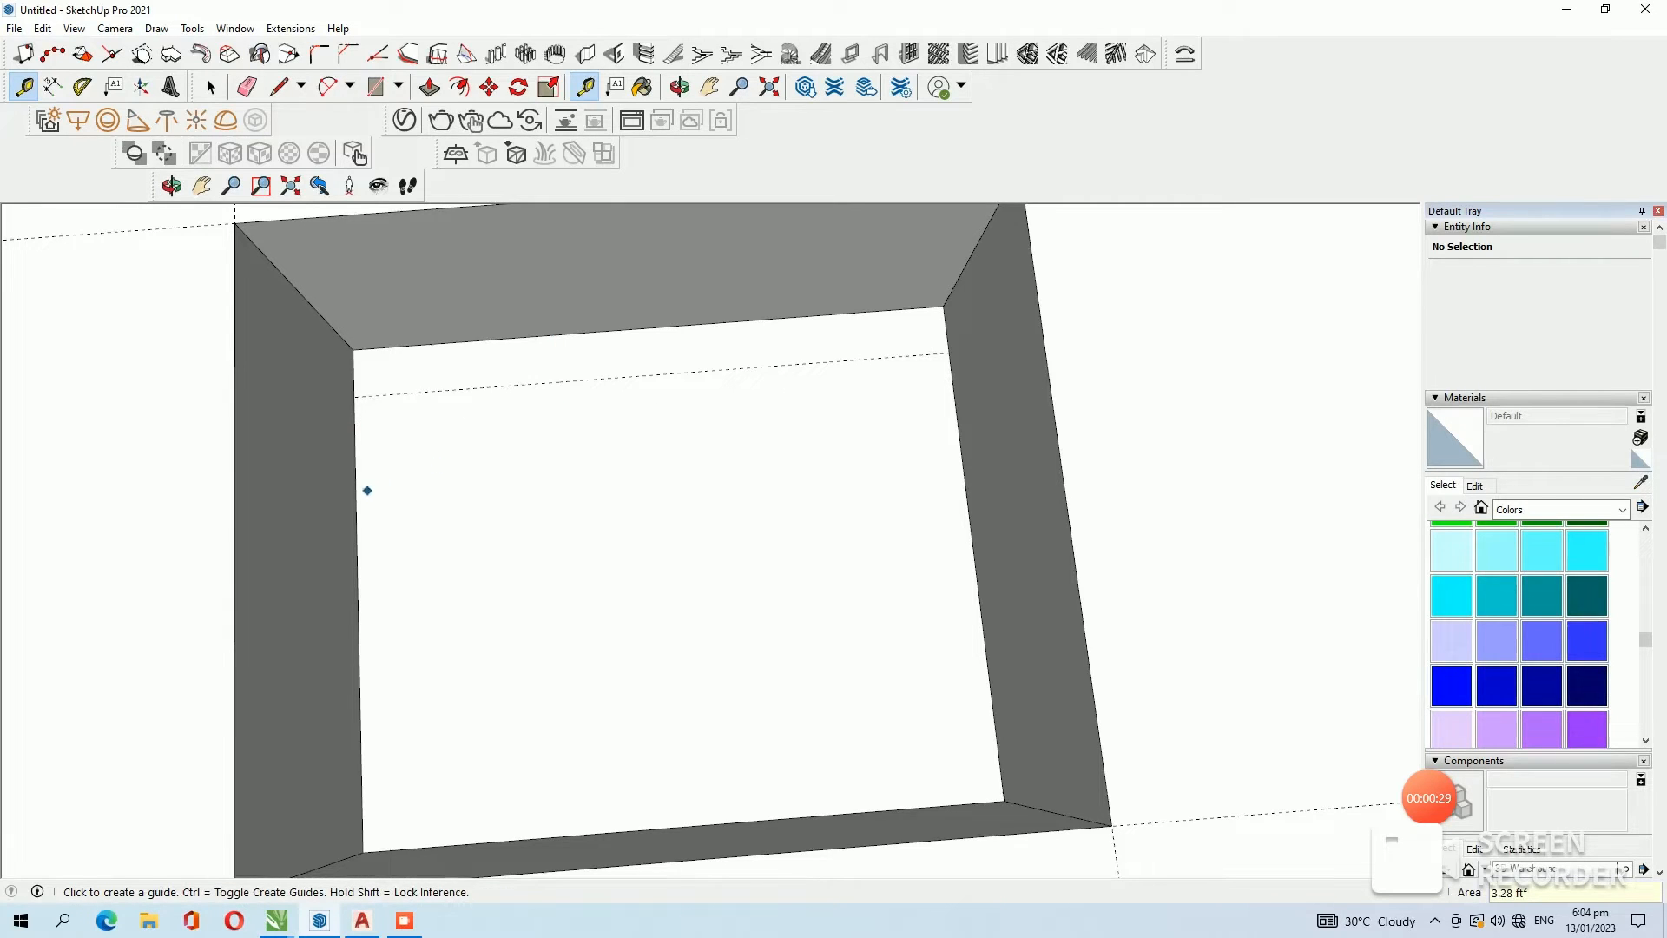
Place a front-to-back guide through the middle of the basin floor and a parallel guide 1 in beside it.
{"action": "left_click", "coordinate": [355, 497]}
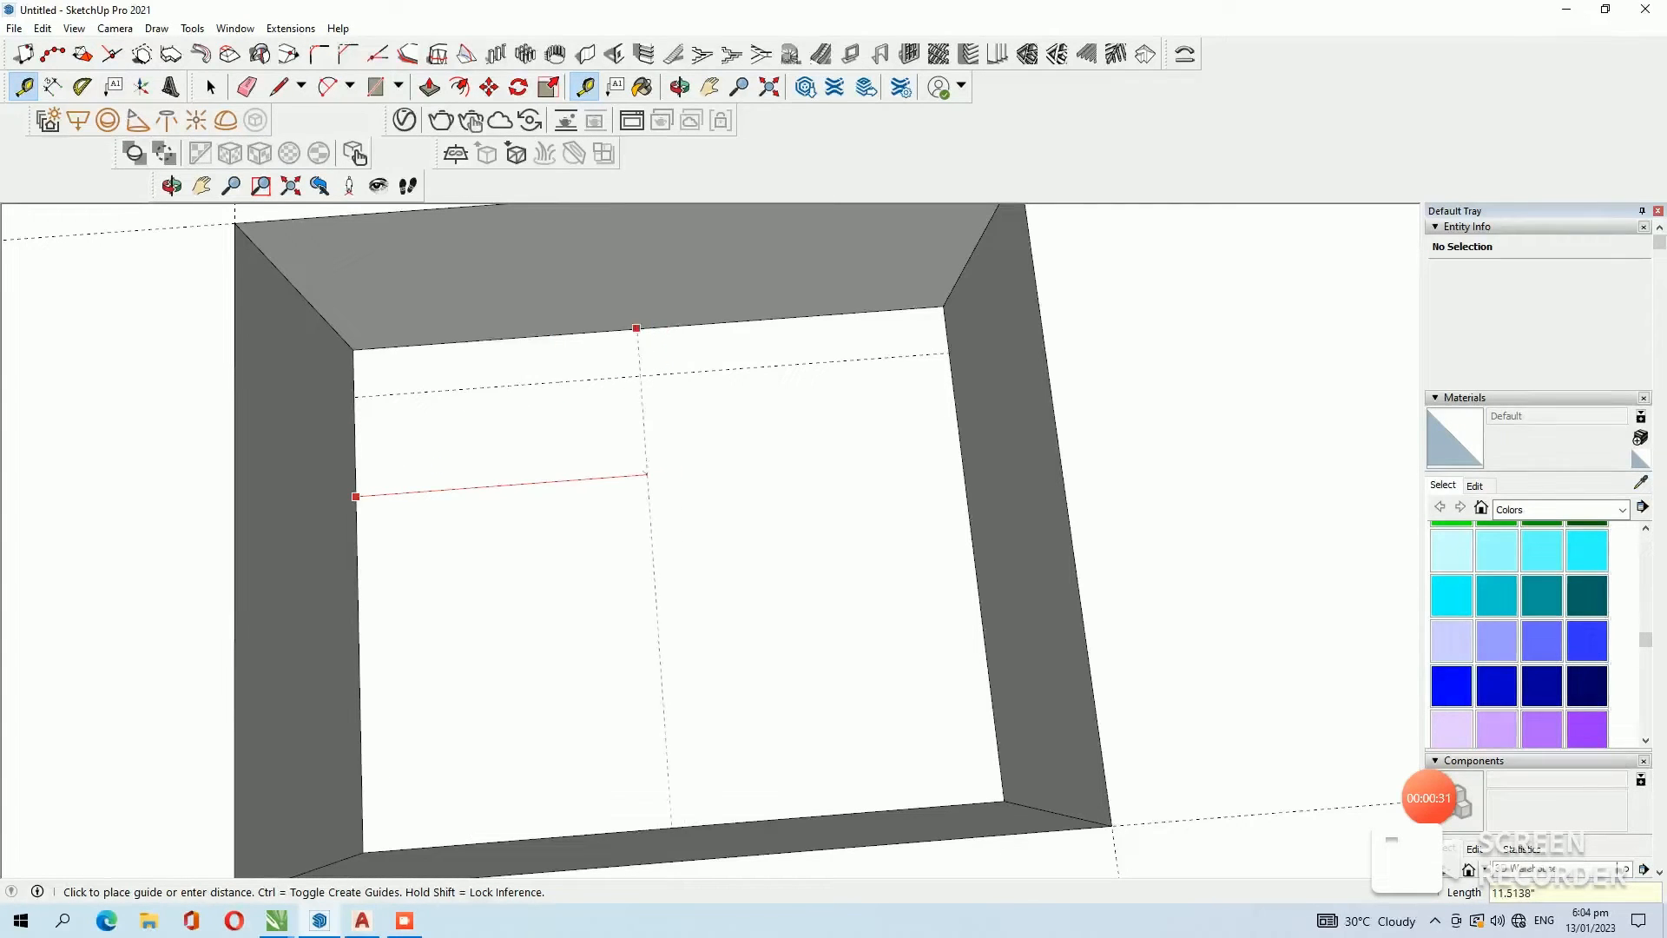
{"action": "left_click", "coordinate": [651, 473]}
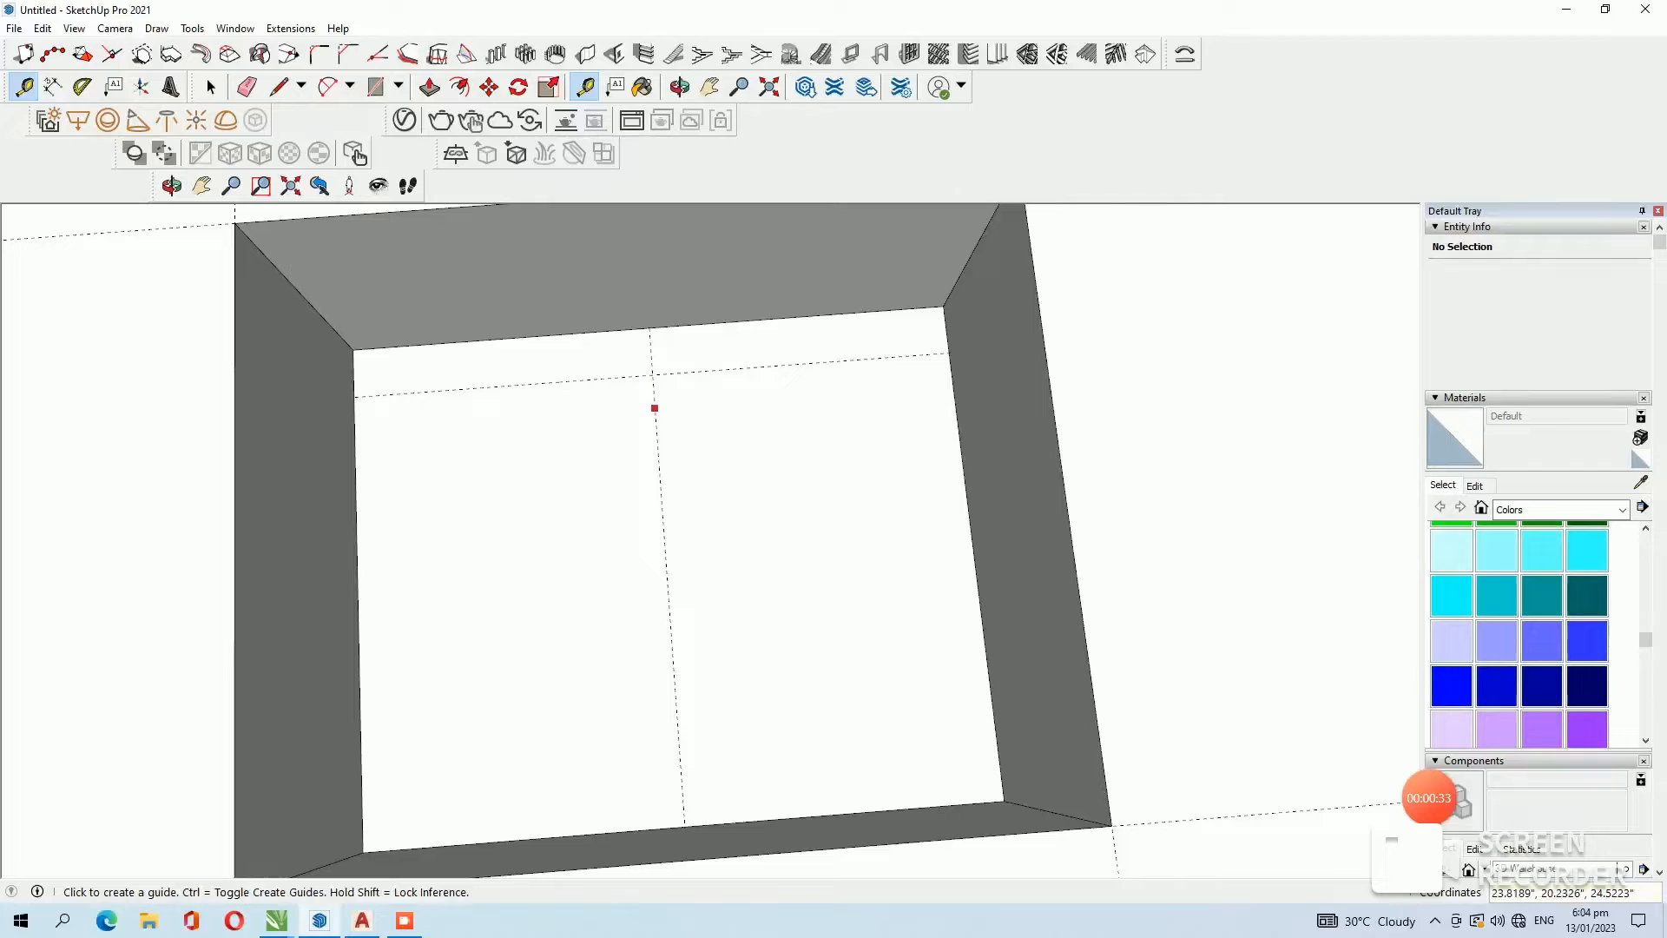
{"action": "left_click", "coordinate": [655, 407]}
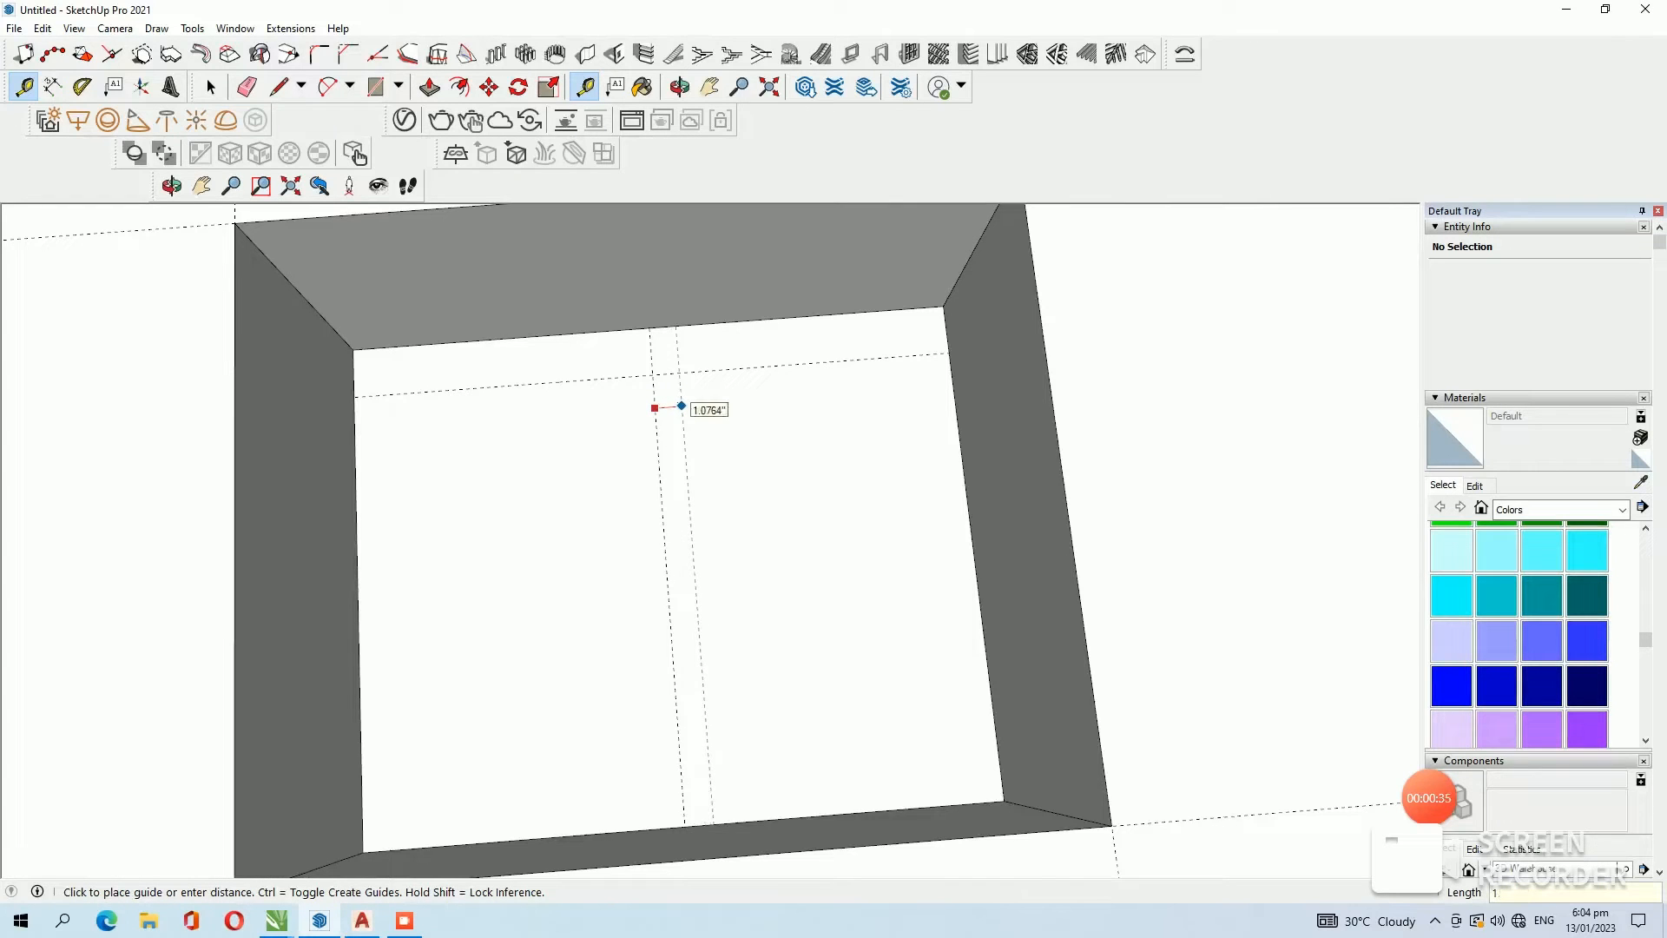
{"action": "left_click", "coordinate": [681, 407]}
{"action": "key", "text": "a"}
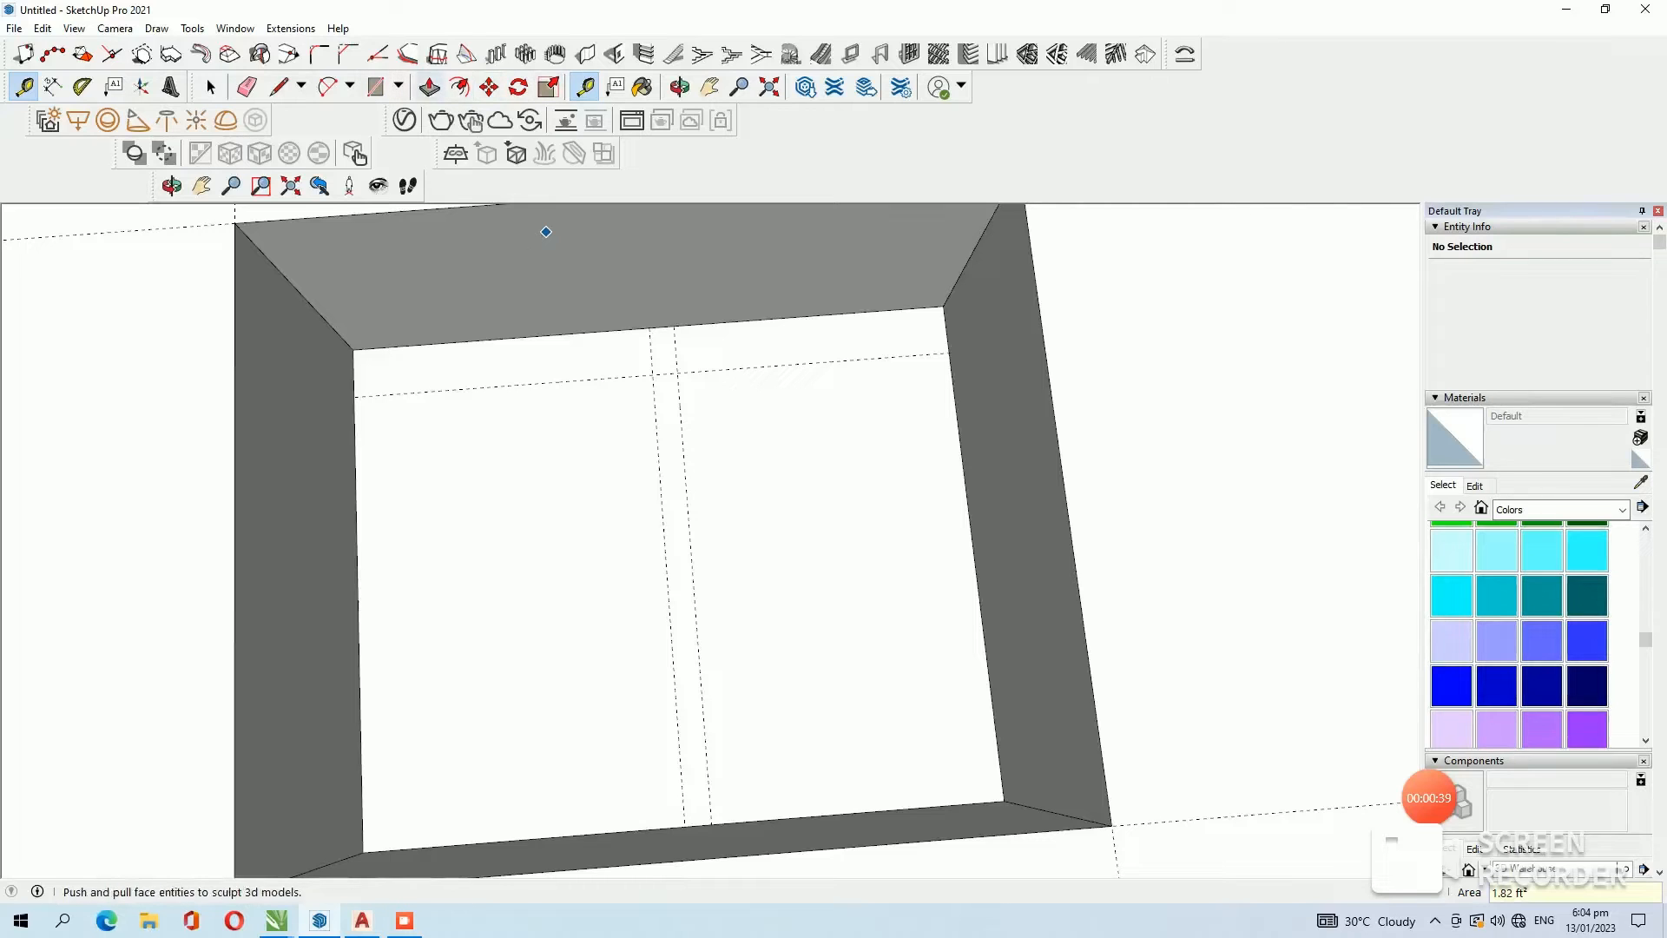
Place another guide on the basin floor, midway between the back edge and the guide parallel to it.
{"action": "left_click", "coordinate": [397, 85]}
{"action": "left_click", "coordinate": [426, 152]}
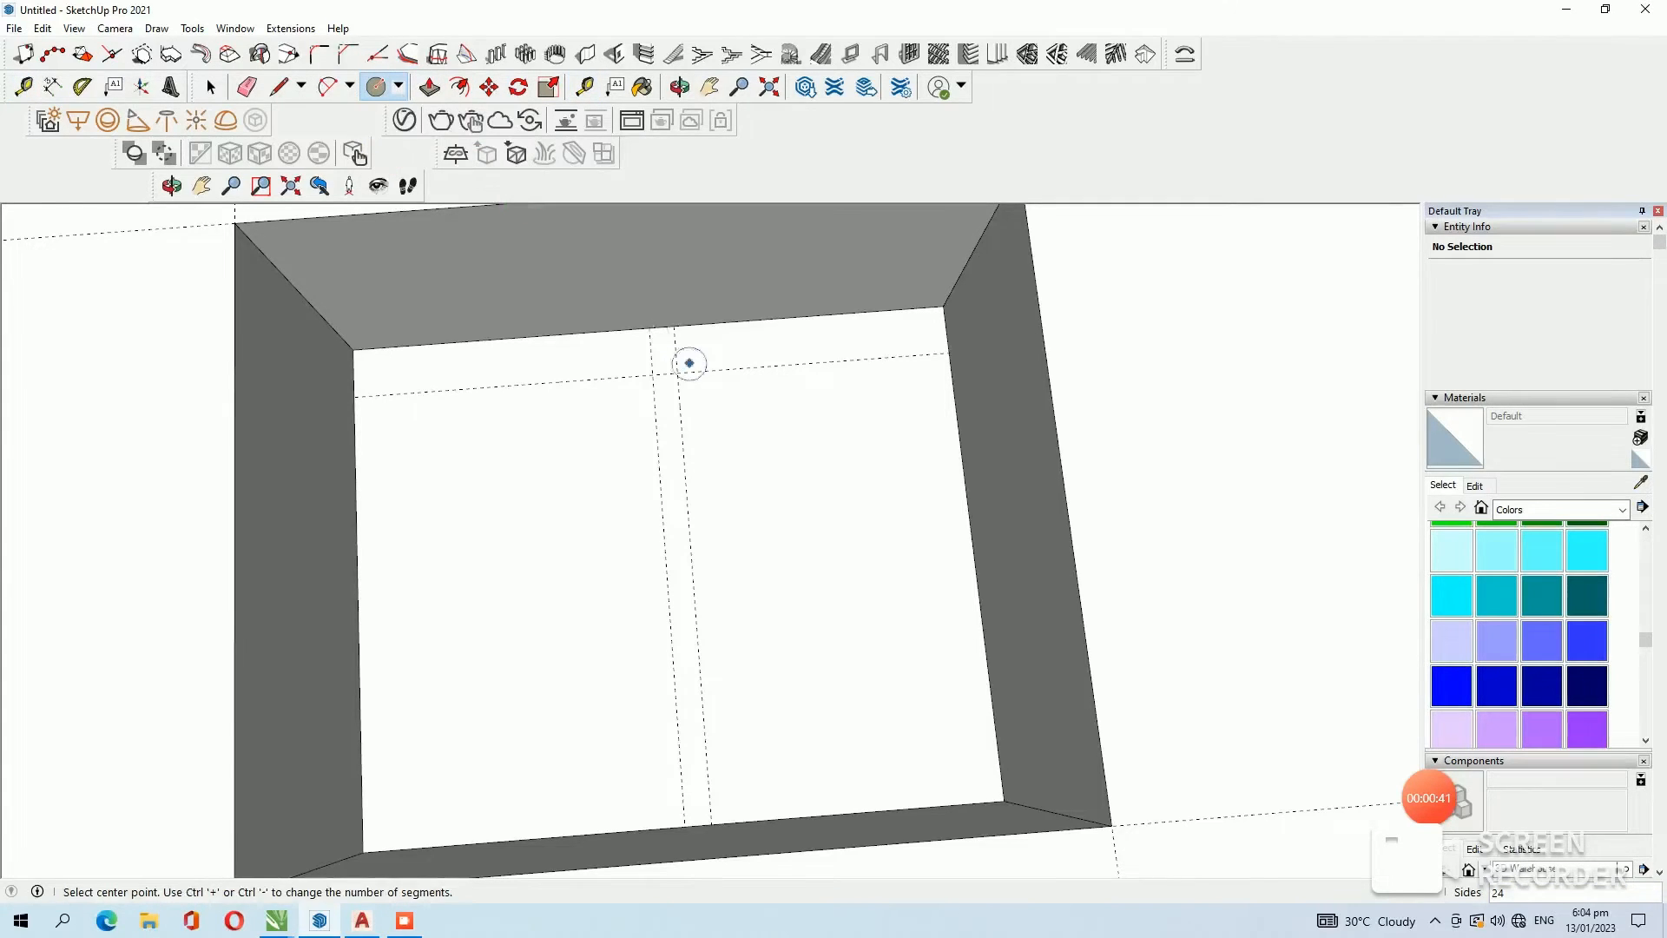
{"action": "scroll", "coordinate": [689, 363], "scroll_direction": "up", "scroll_amount": 5}
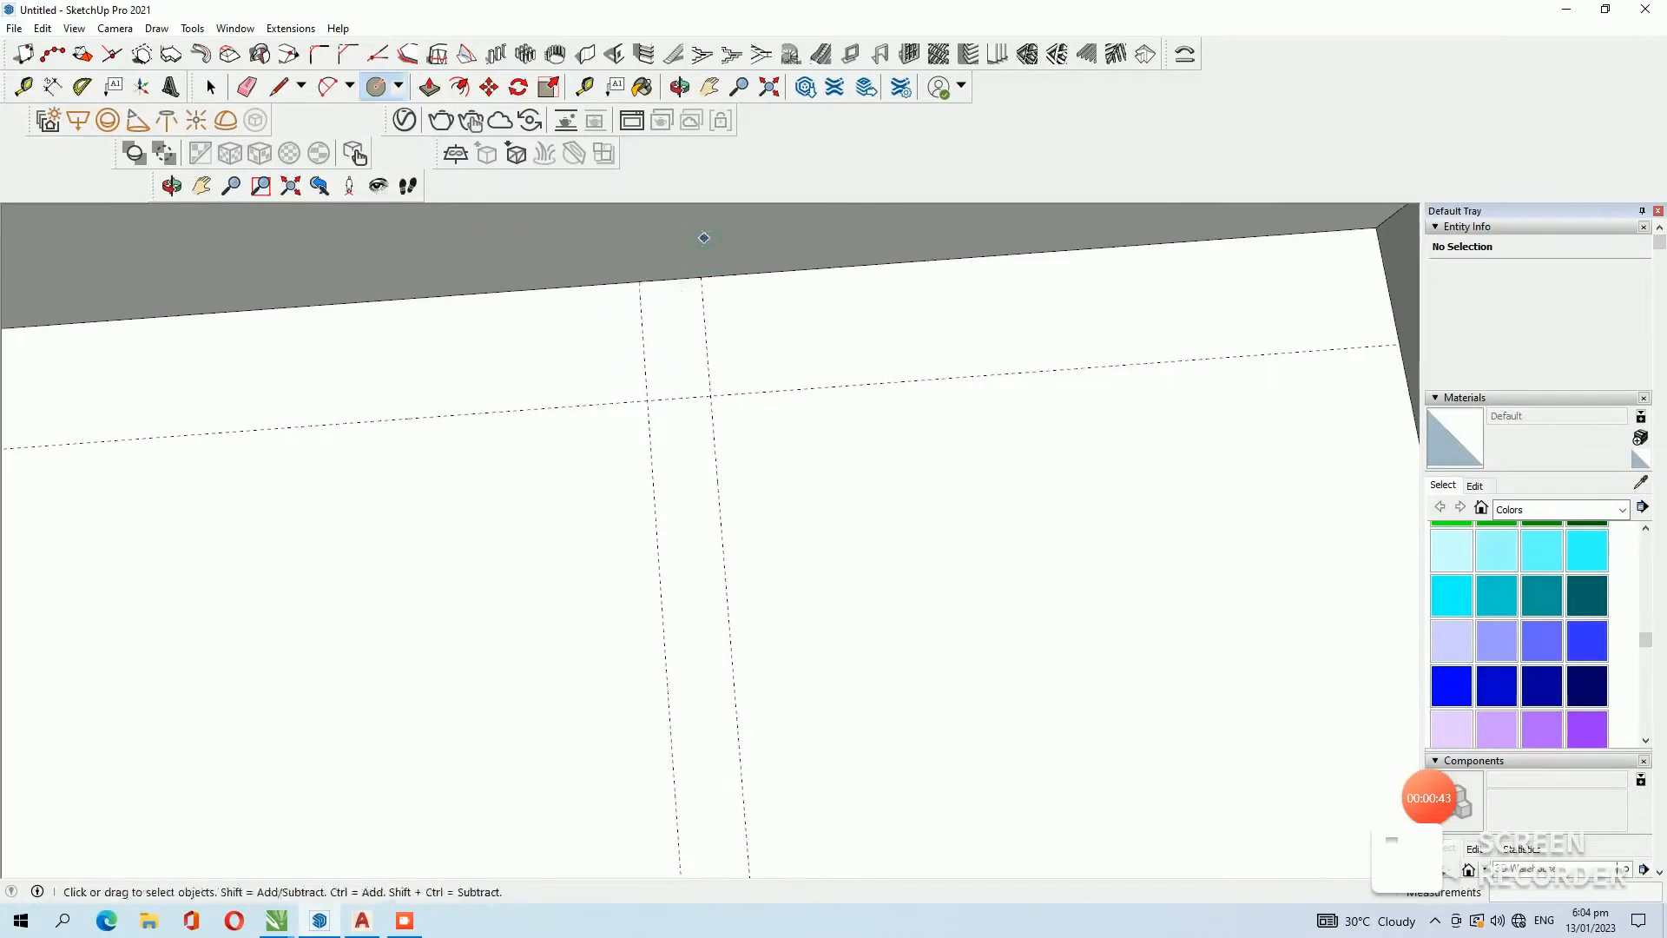
{"action": "key", "text": "t"}
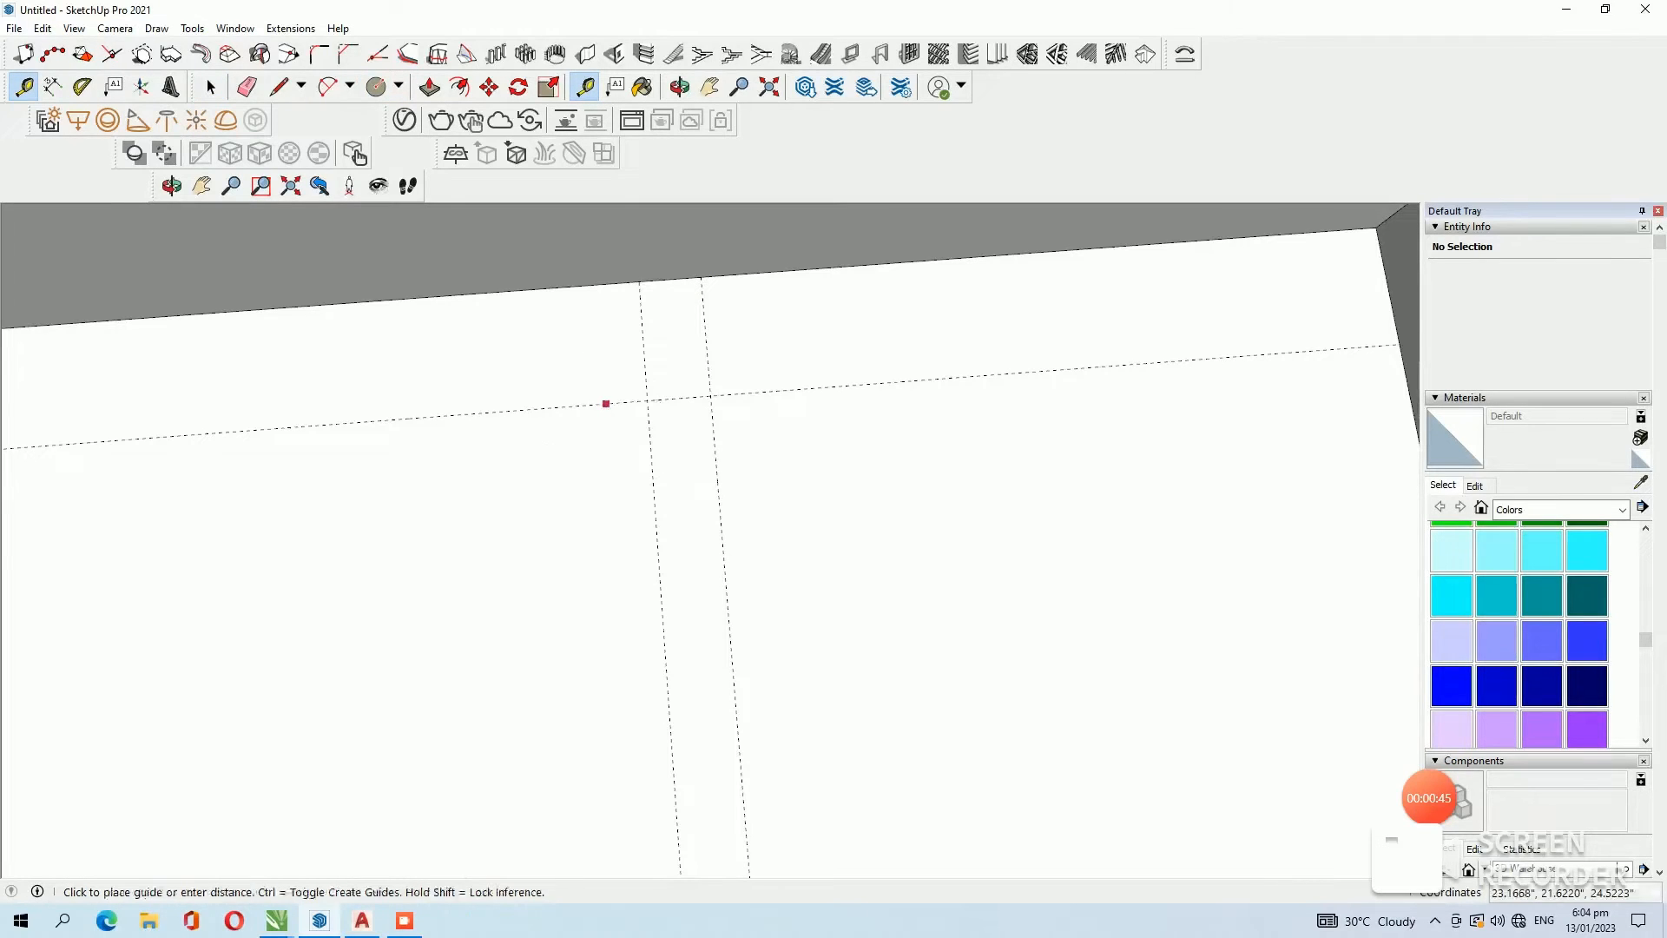
{"action": "left_click", "coordinate": [604, 359]}
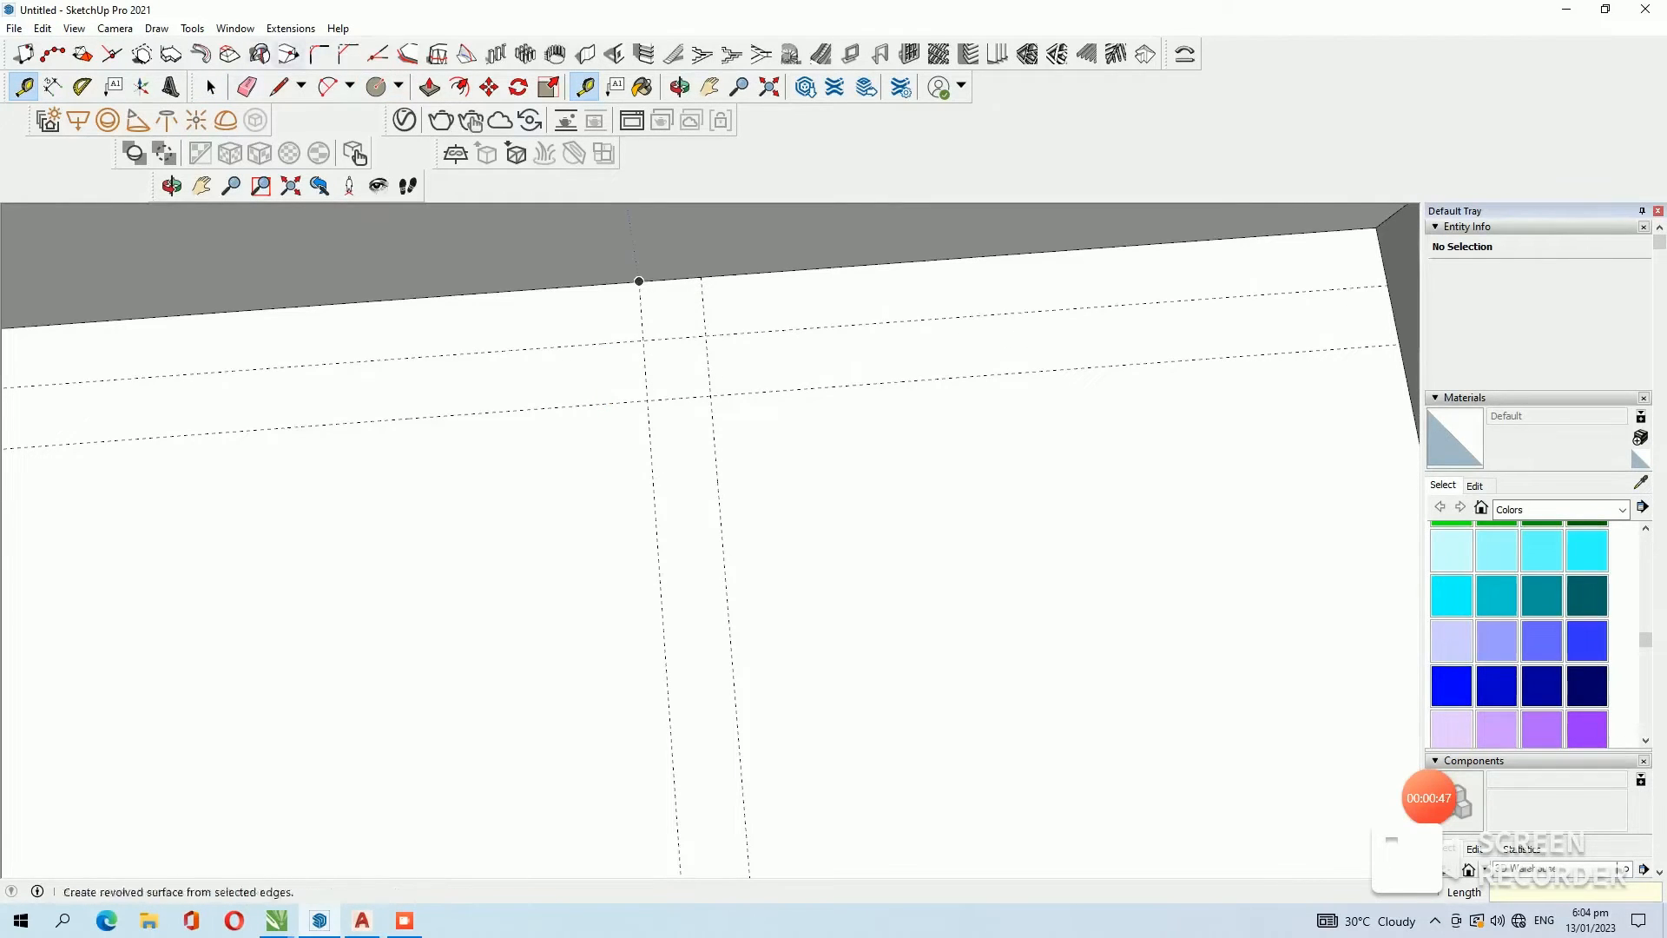
Draw a drain circle centred where the middle guide crosses the rearmost guide, with its radius reaching the adjacent parallel guide.
{"action": "left_click", "coordinate": [375, 86]}
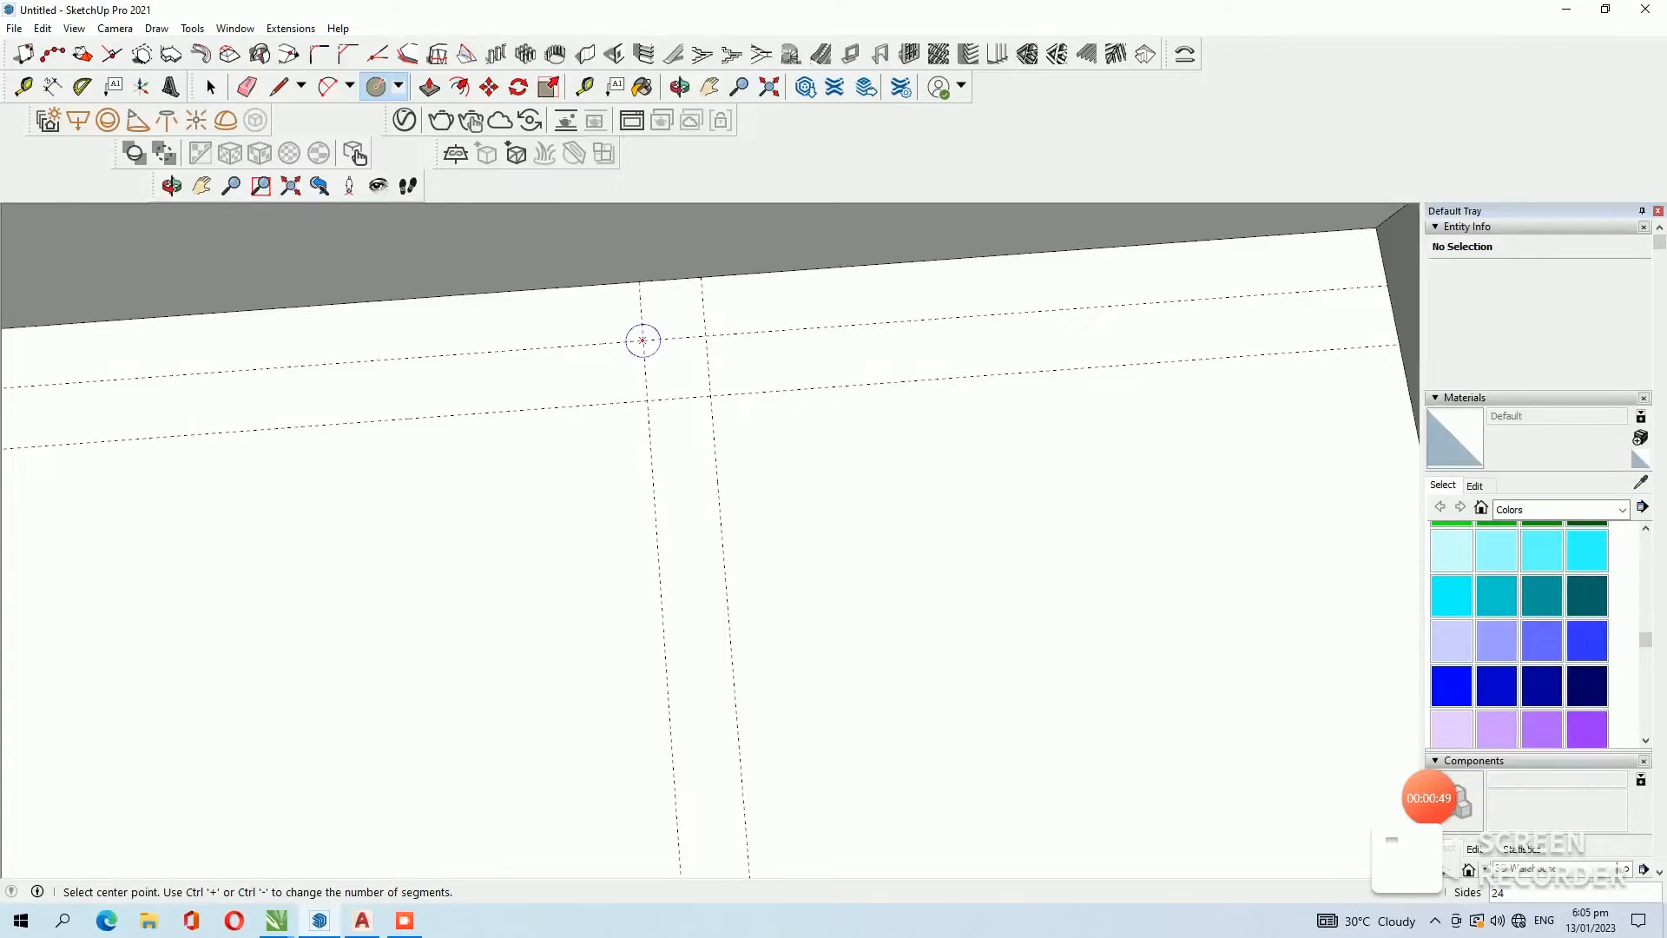
{"action": "left_click", "coordinate": [642, 341]}
{"action": "scroll", "coordinate": [686, 335], "scroll_direction": "up", "scroll_amount": 3}
{"action": "scroll", "coordinate": [692, 337], "scroll_direction": "up", "scroll_amount": 2}
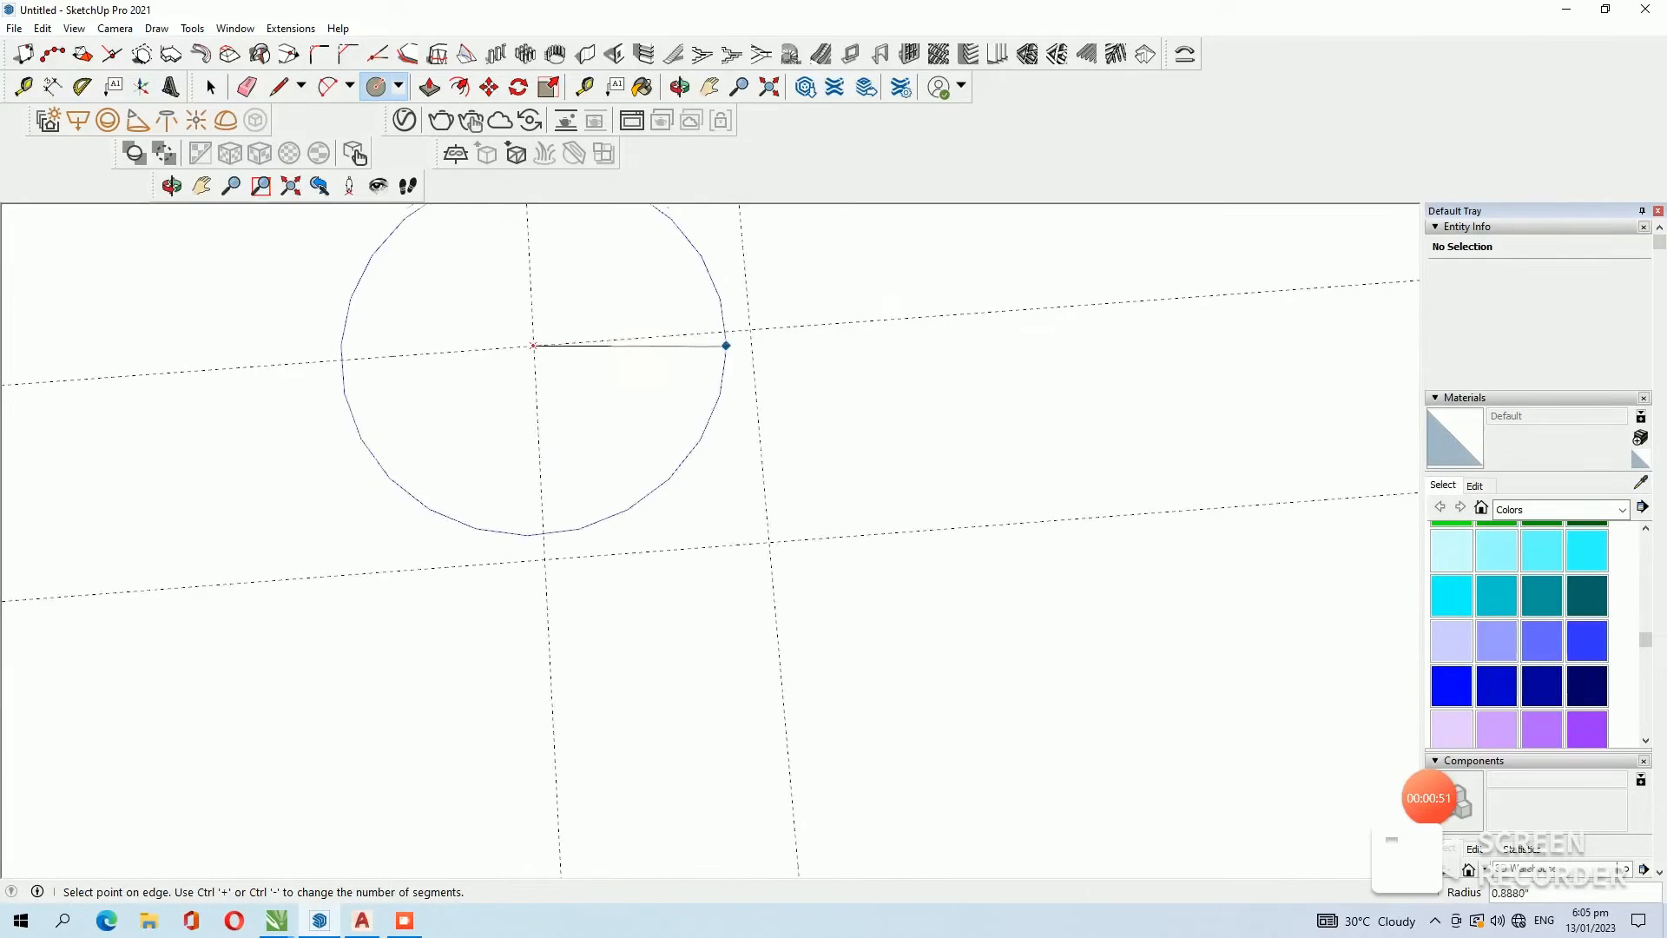
{"action": "left_click", "coordinate": [747, 347]}
{"action": "scroll", "coordinate": [729, 425], "scroll_direction": "down", "scroll_amount": 3}
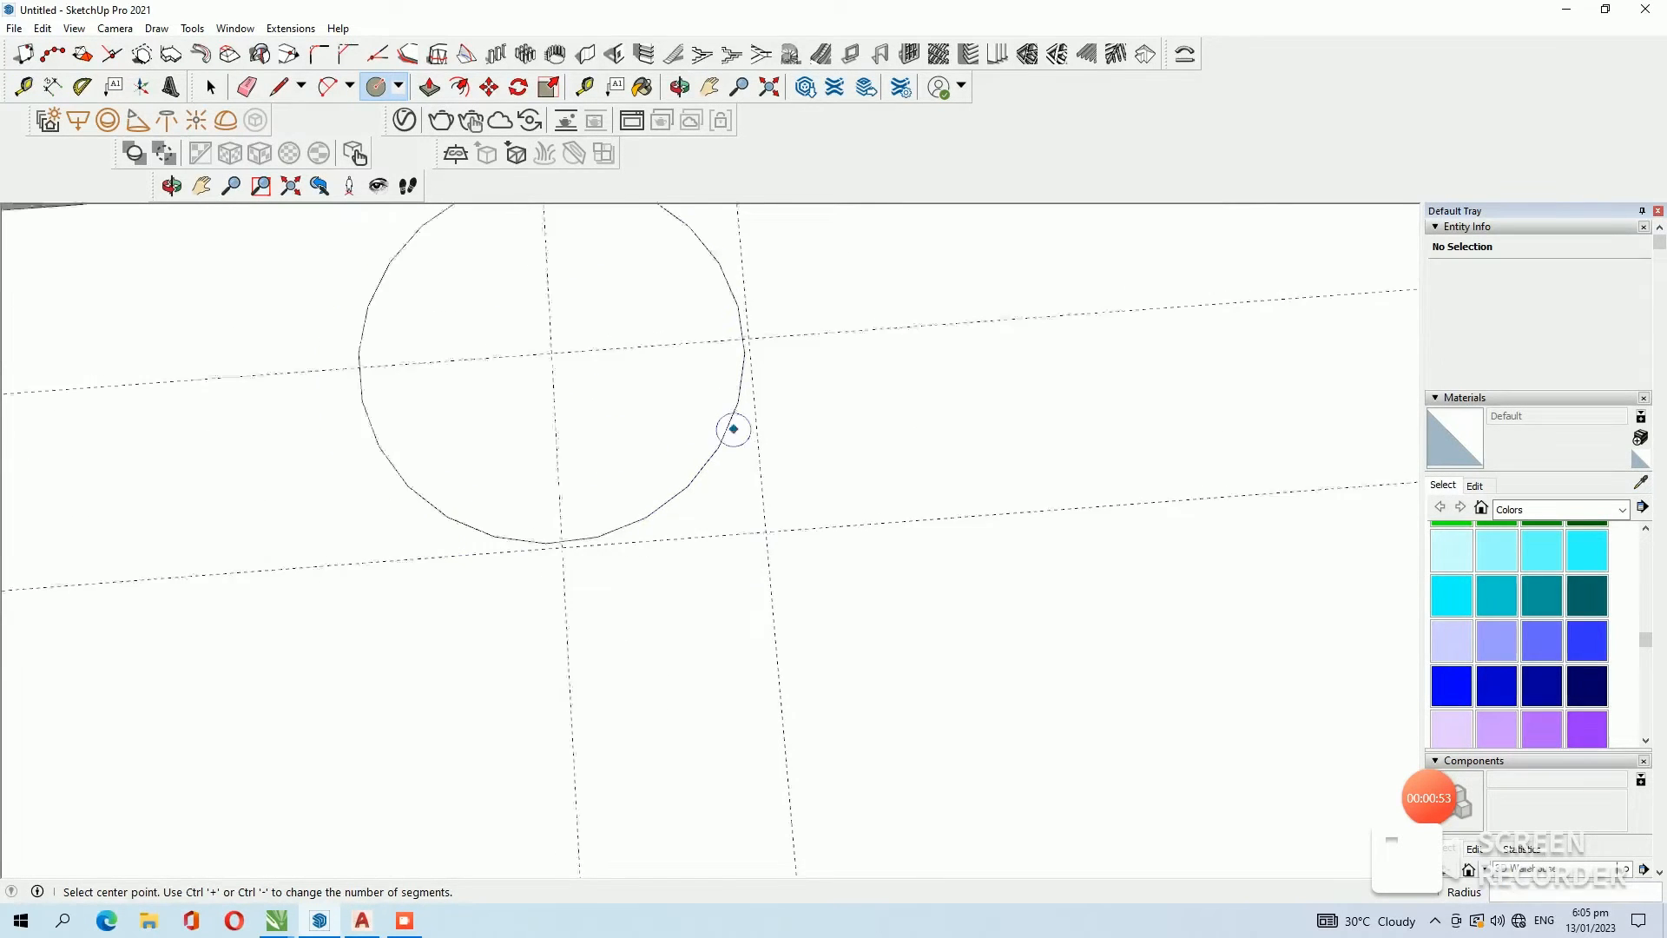
{"action": "key", "text": "space"}
Try to push/pull the drain circle downward into the basin floor.
{"action": "left_click", "coordinate": [430, 87]}
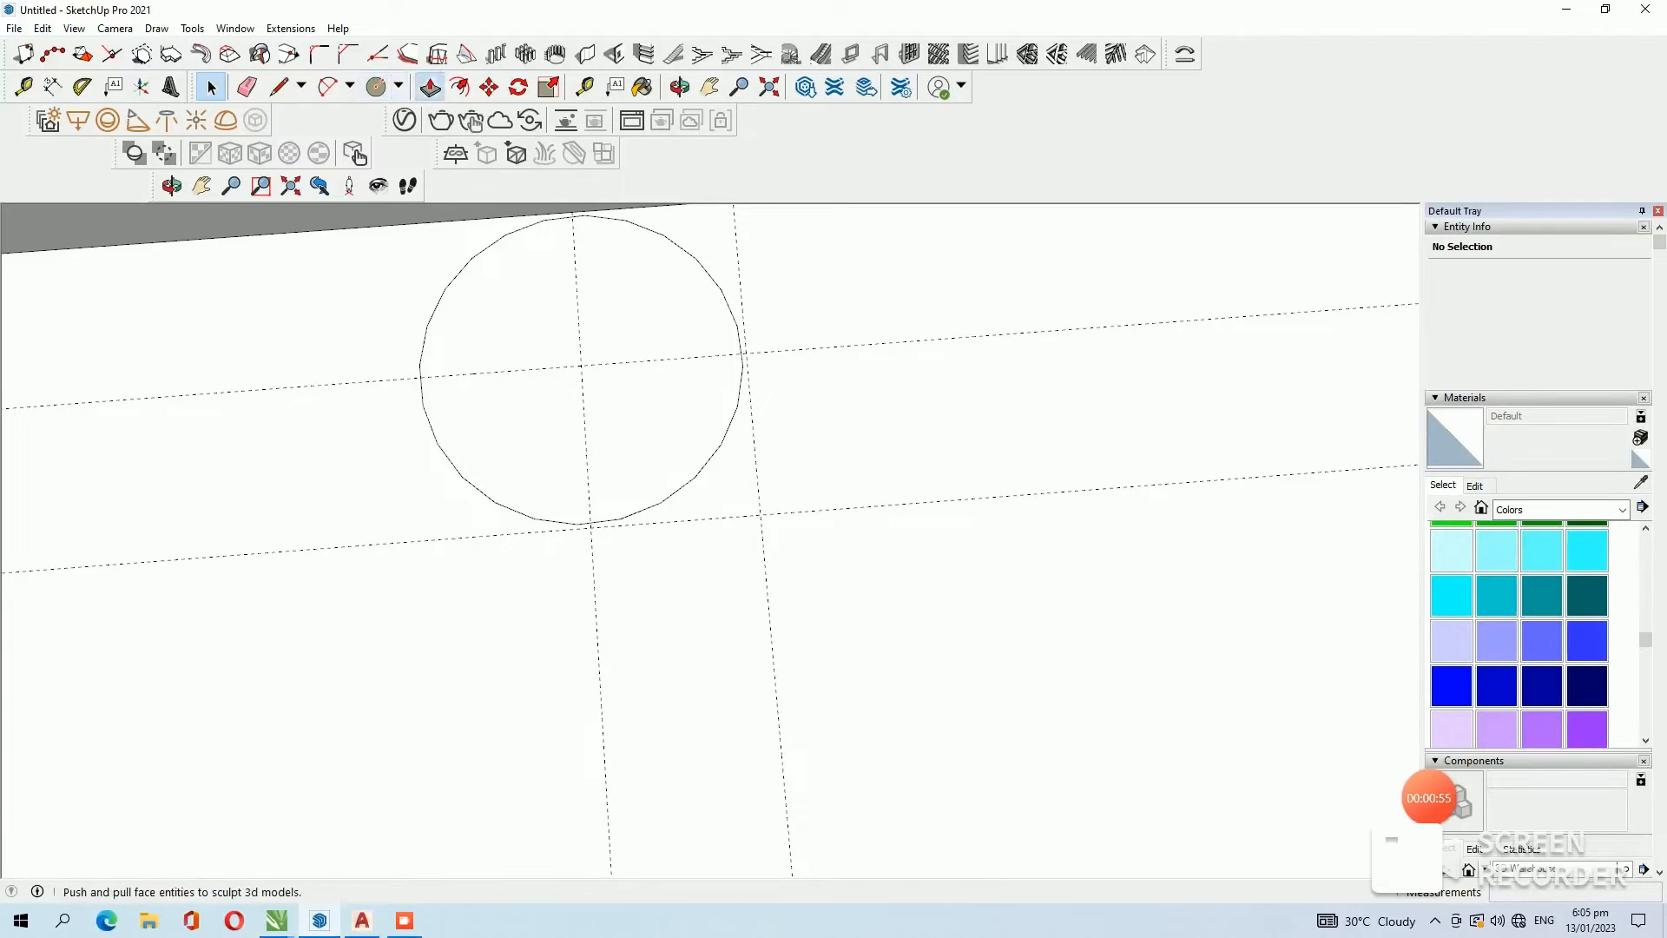
{"action": "left_click", "coordinate": [608, 408]}
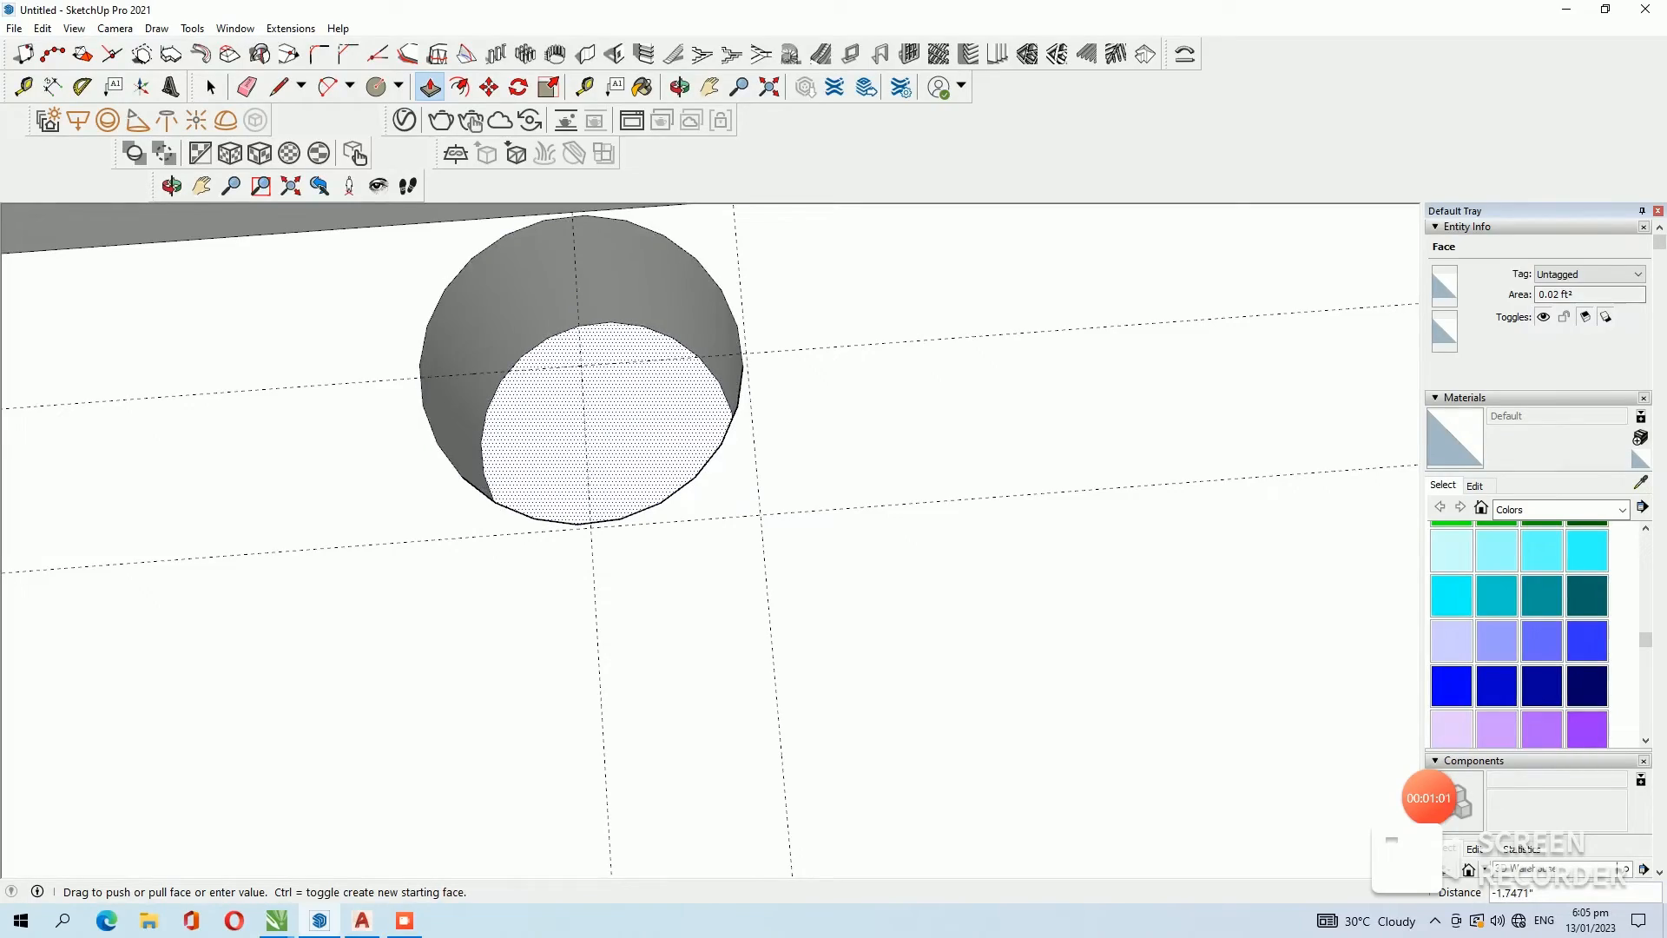
{"action": "left_click", "coordinate": [667, 526]}
{"action": "scroll", "coordinate": [667, 526], "scroll_direction": "down", "scroll_amount": 5}
{"action": "key", "text": "ctrl+z"}
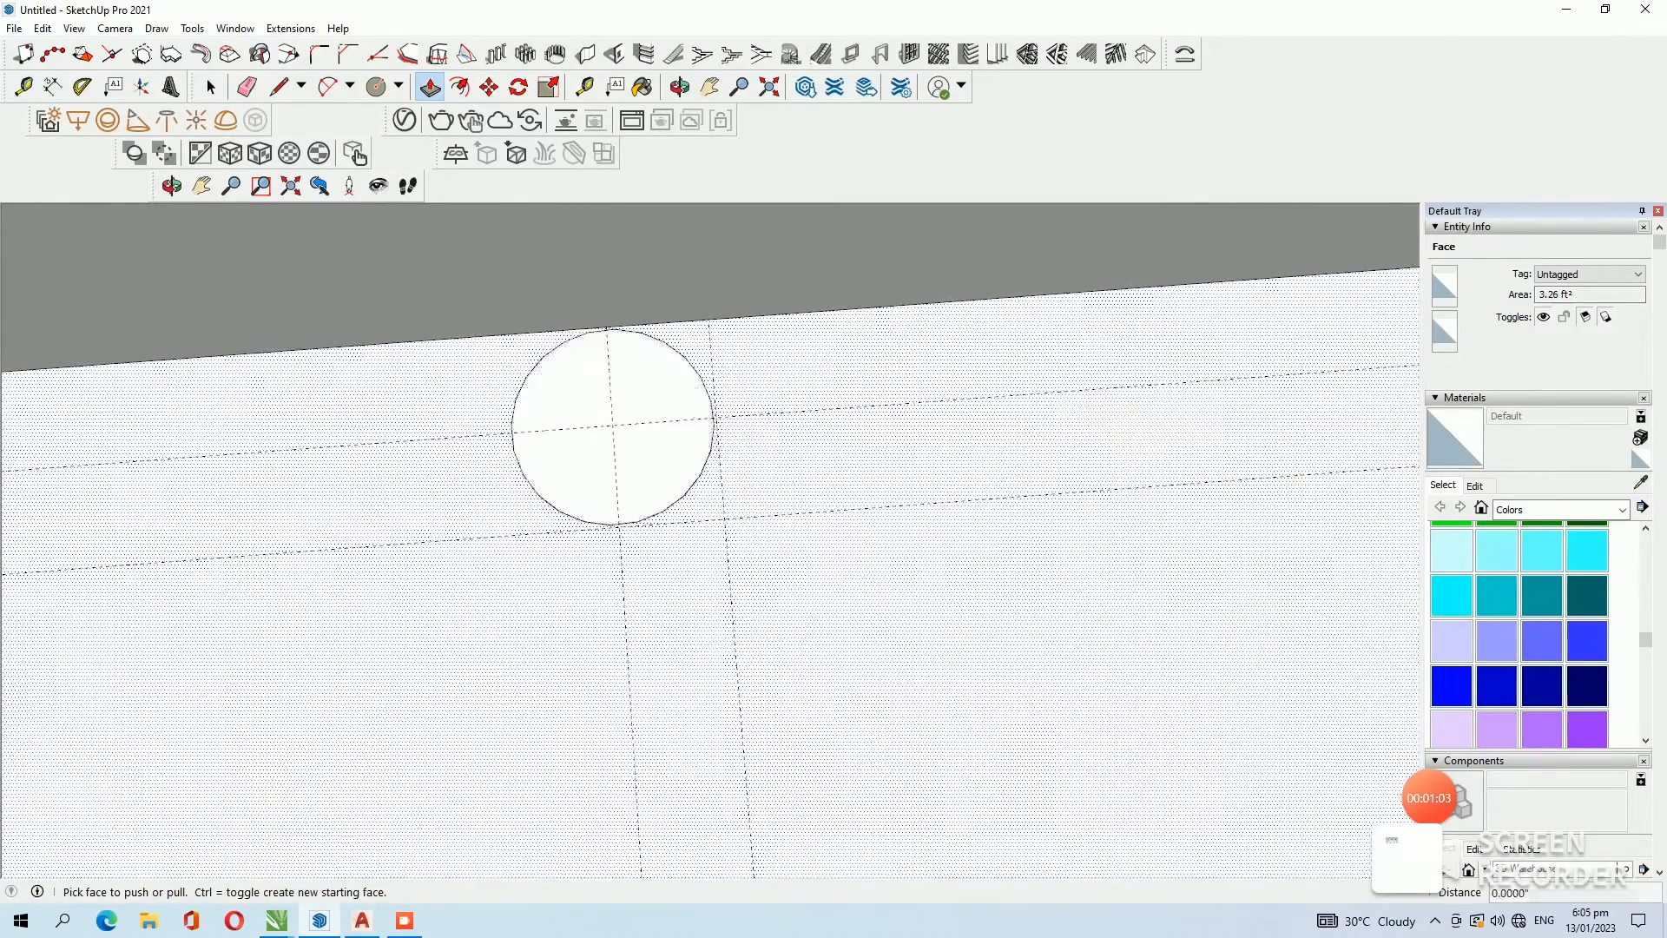
Push/pull the drain circle 2 in down through the basin floor to open the drain hole.
{"action": "middle_click_drag", "start_coordinate": [673, 526], "coordinate": [634, 461]}
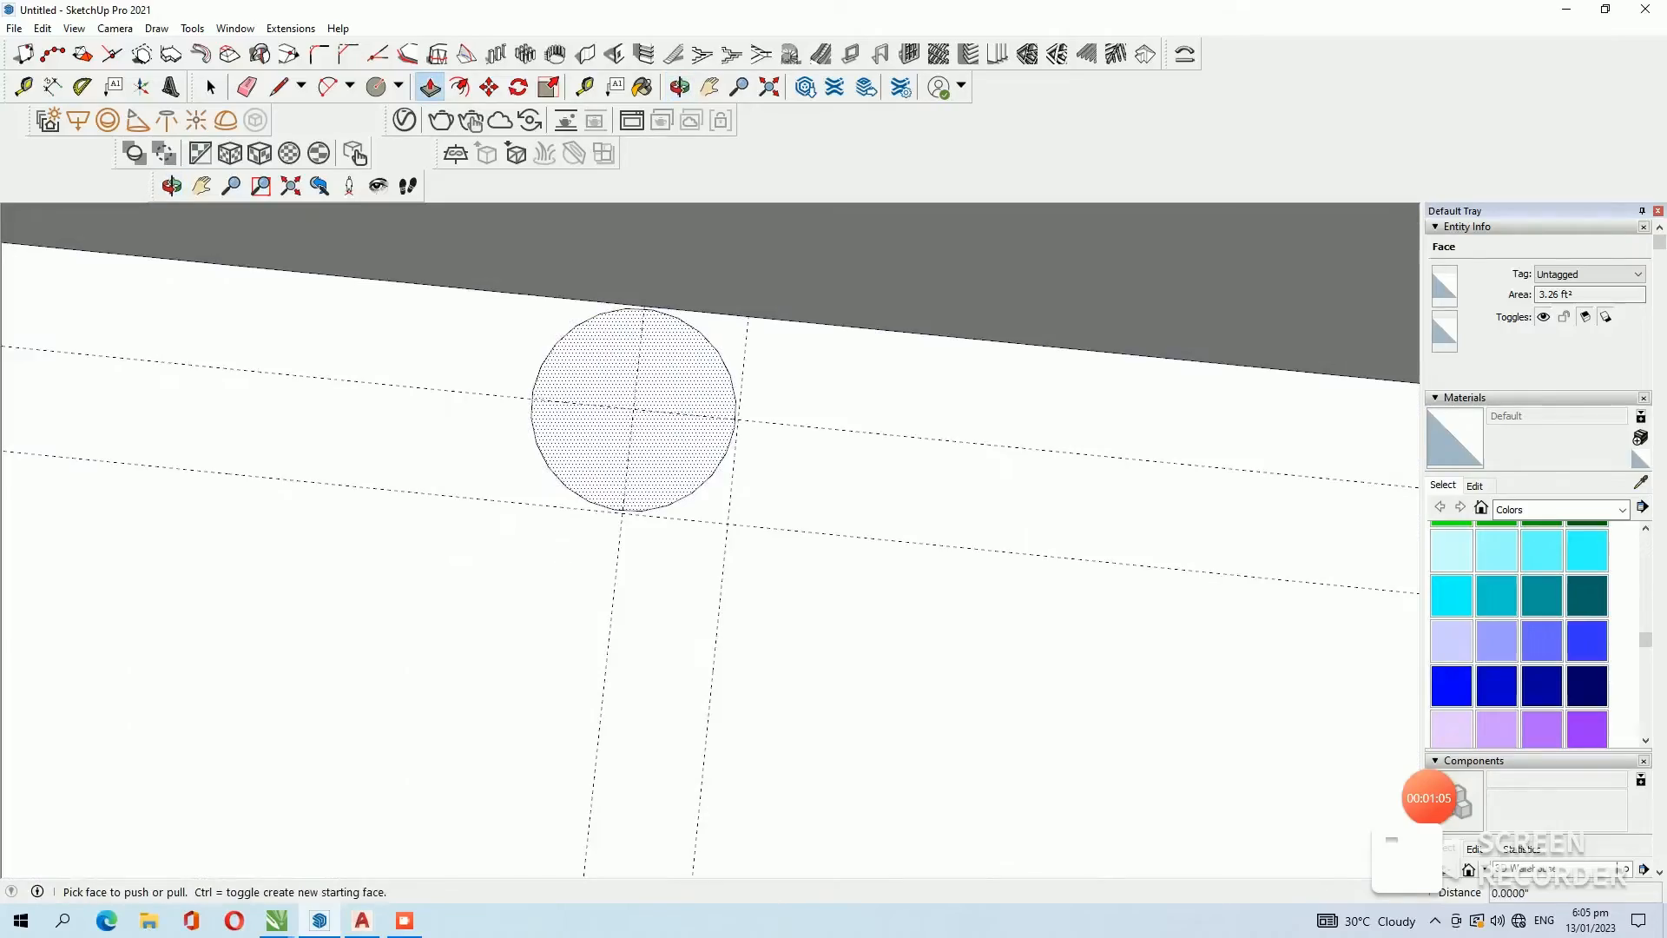
{"action": "left_click", "coordinate": [660, 434]}
{"action": "left_click", "coordinate": [673, 459]}
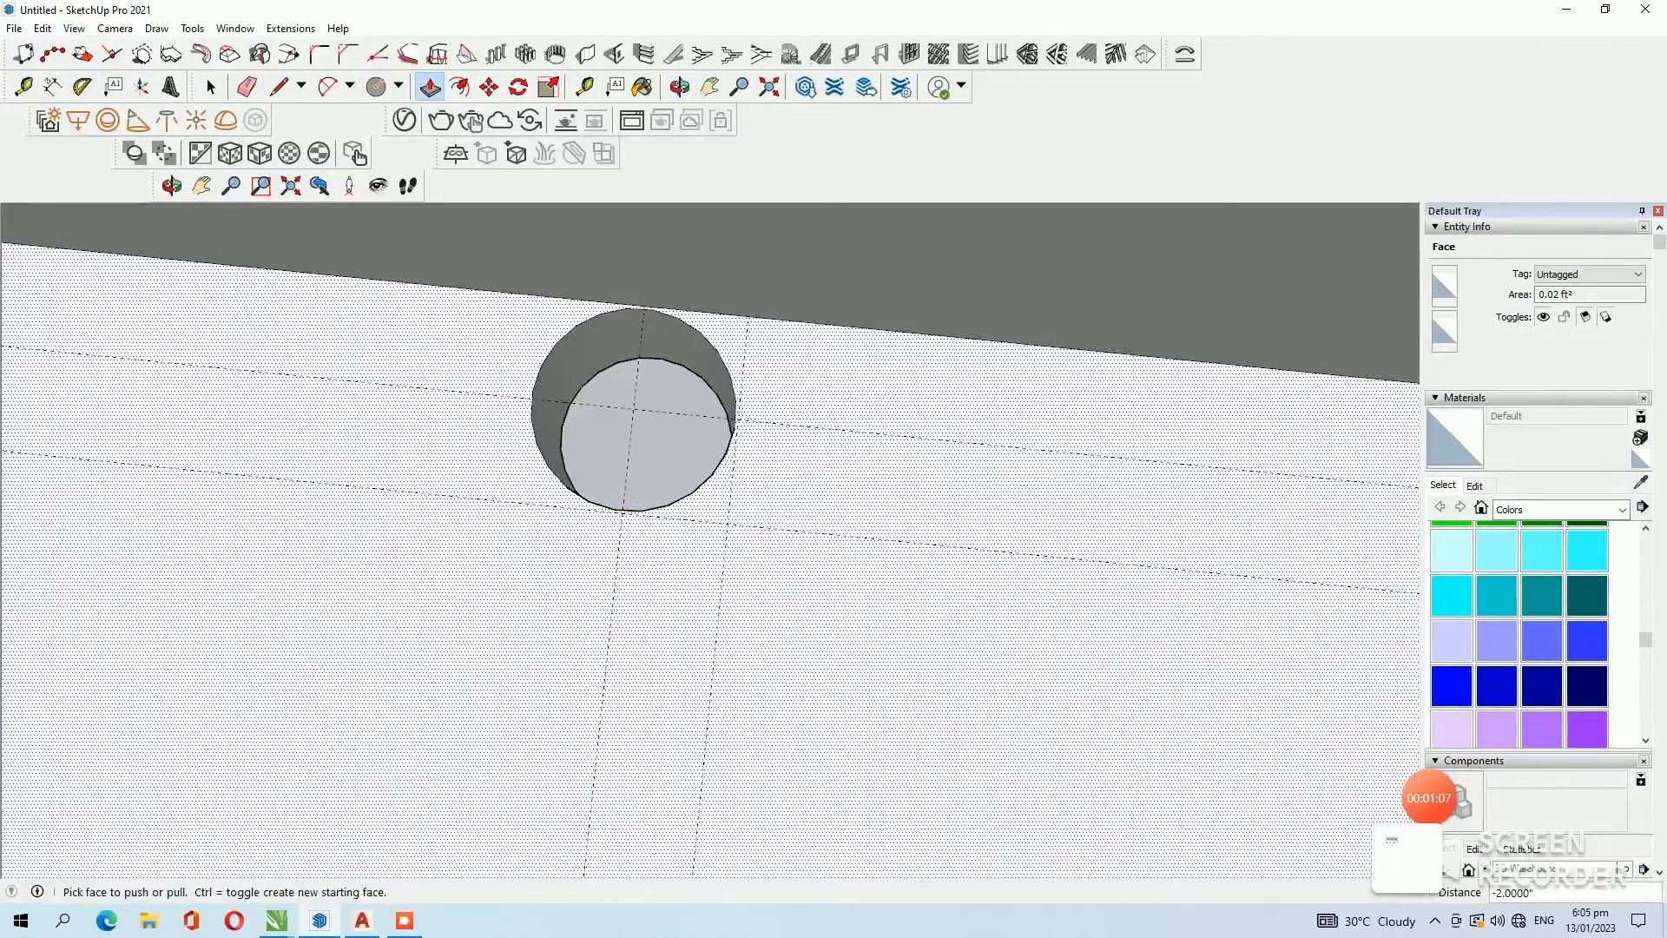
{"action": "key", "text": "space"}
Examine the basin and its drain hole from above, the front and underneath the table.
{"action": "scroll", "coordinate": [739, 479], "scroll_direction": "down", "scroll_amount": 6}
{"action": "scroll", "coordinate": [737, 477], "scroll_direction": "down", "scroll_amount": 7}
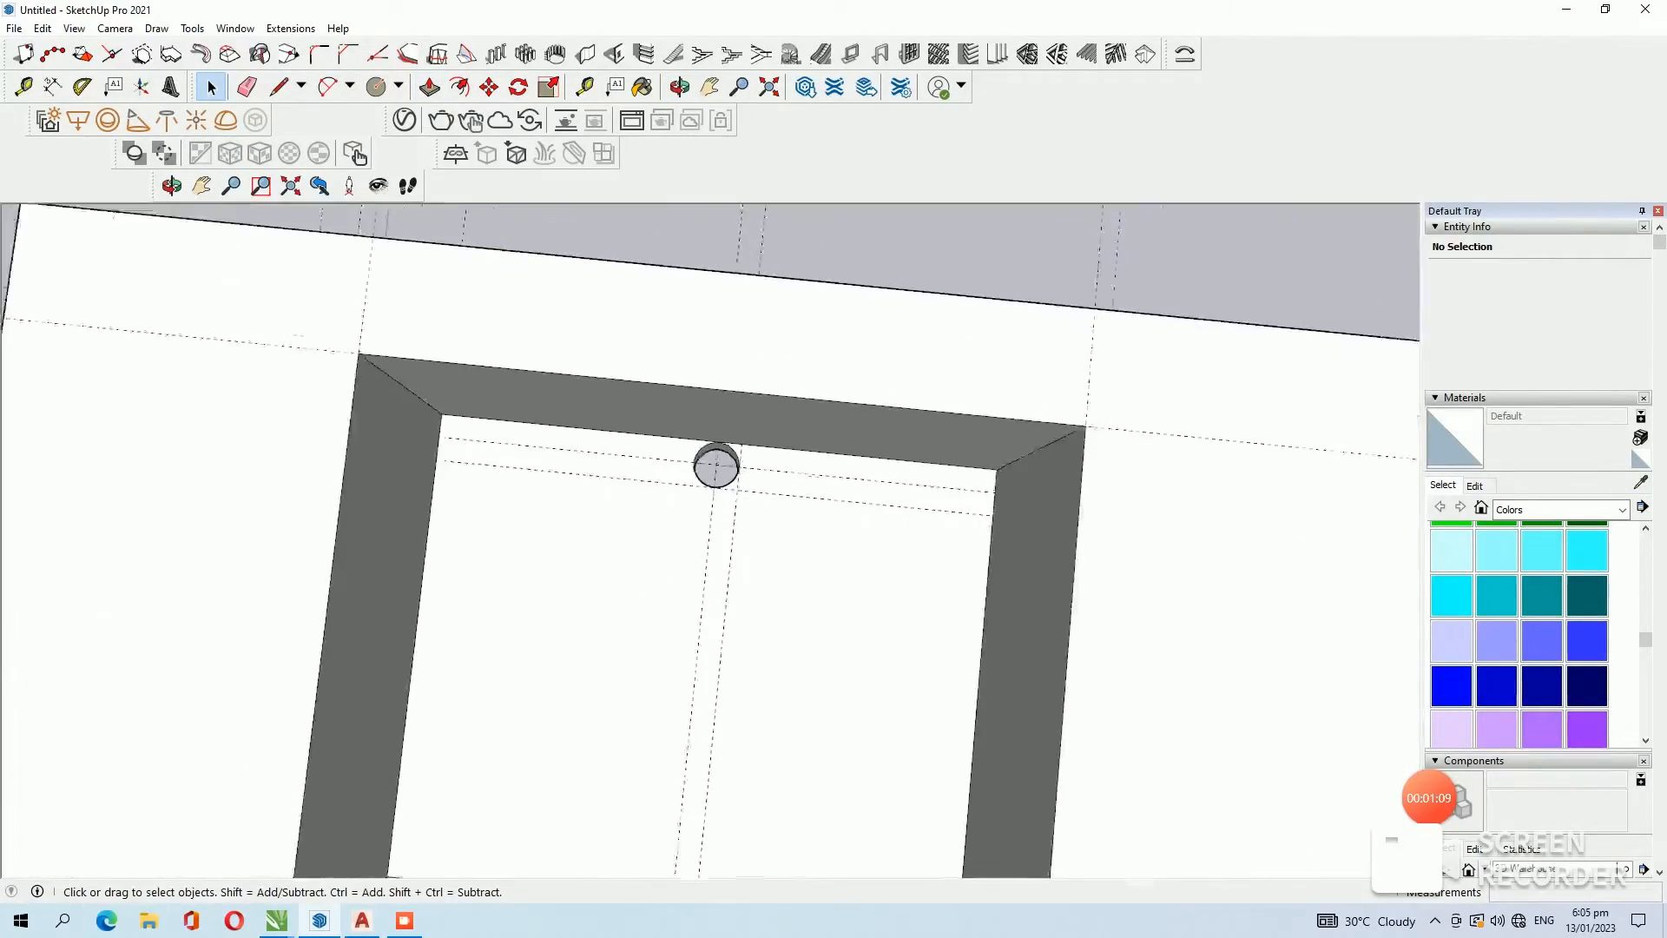
{"action": "middle_click_drag", "start_coordinate": [737, 477], "coordinate": [786, 278]}
{"action": "scroll", "coordinate": [608, 347], "scroll_direction": "down", "scroll_amount": 3}
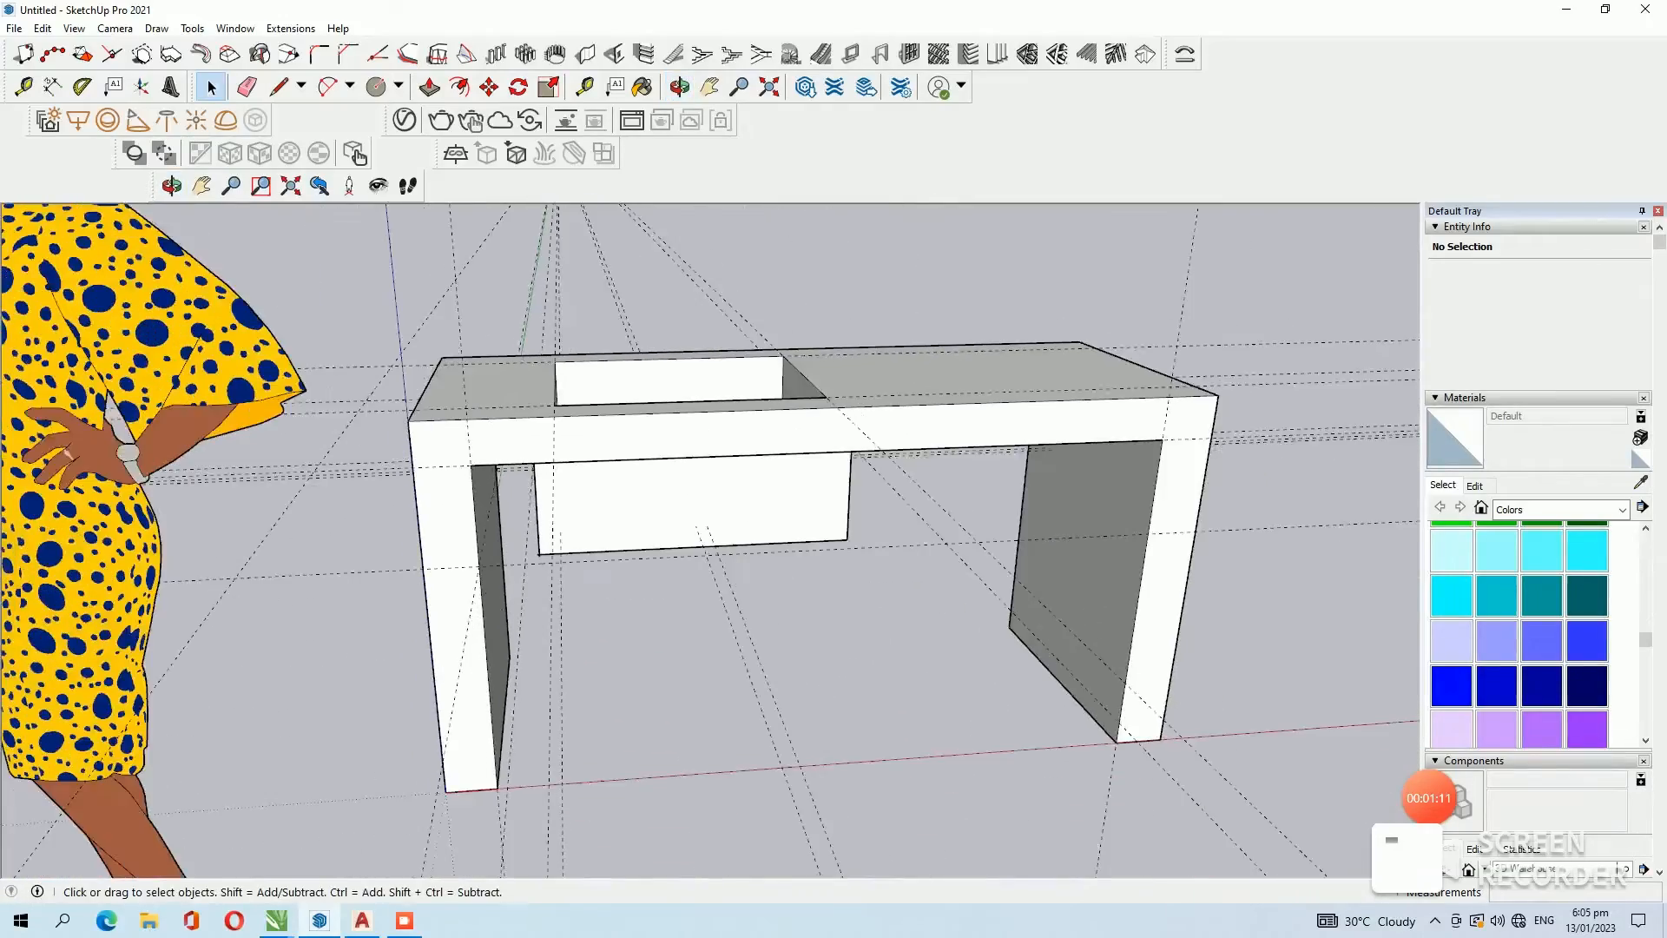
{"action": "middle_click_drag", "start_coordinate": [660, 503], "coordinate": [620, 265]}
{"action": "middle_click_drag", "start_coordinate": [683, 546], "coordinate": [691, 695]}
{"action": "middle_click_drag", "start_coordinate": [729, 399], "coordinate": [681, 565]}
{"action": "scroll", "coordinate": [682, 565], "scroll_direction": "up", "scroll_amount": 2}
{"action": "scroll", "coordinate": [700, 451], "scroll_direction": "up", "scroll_amount": 1}
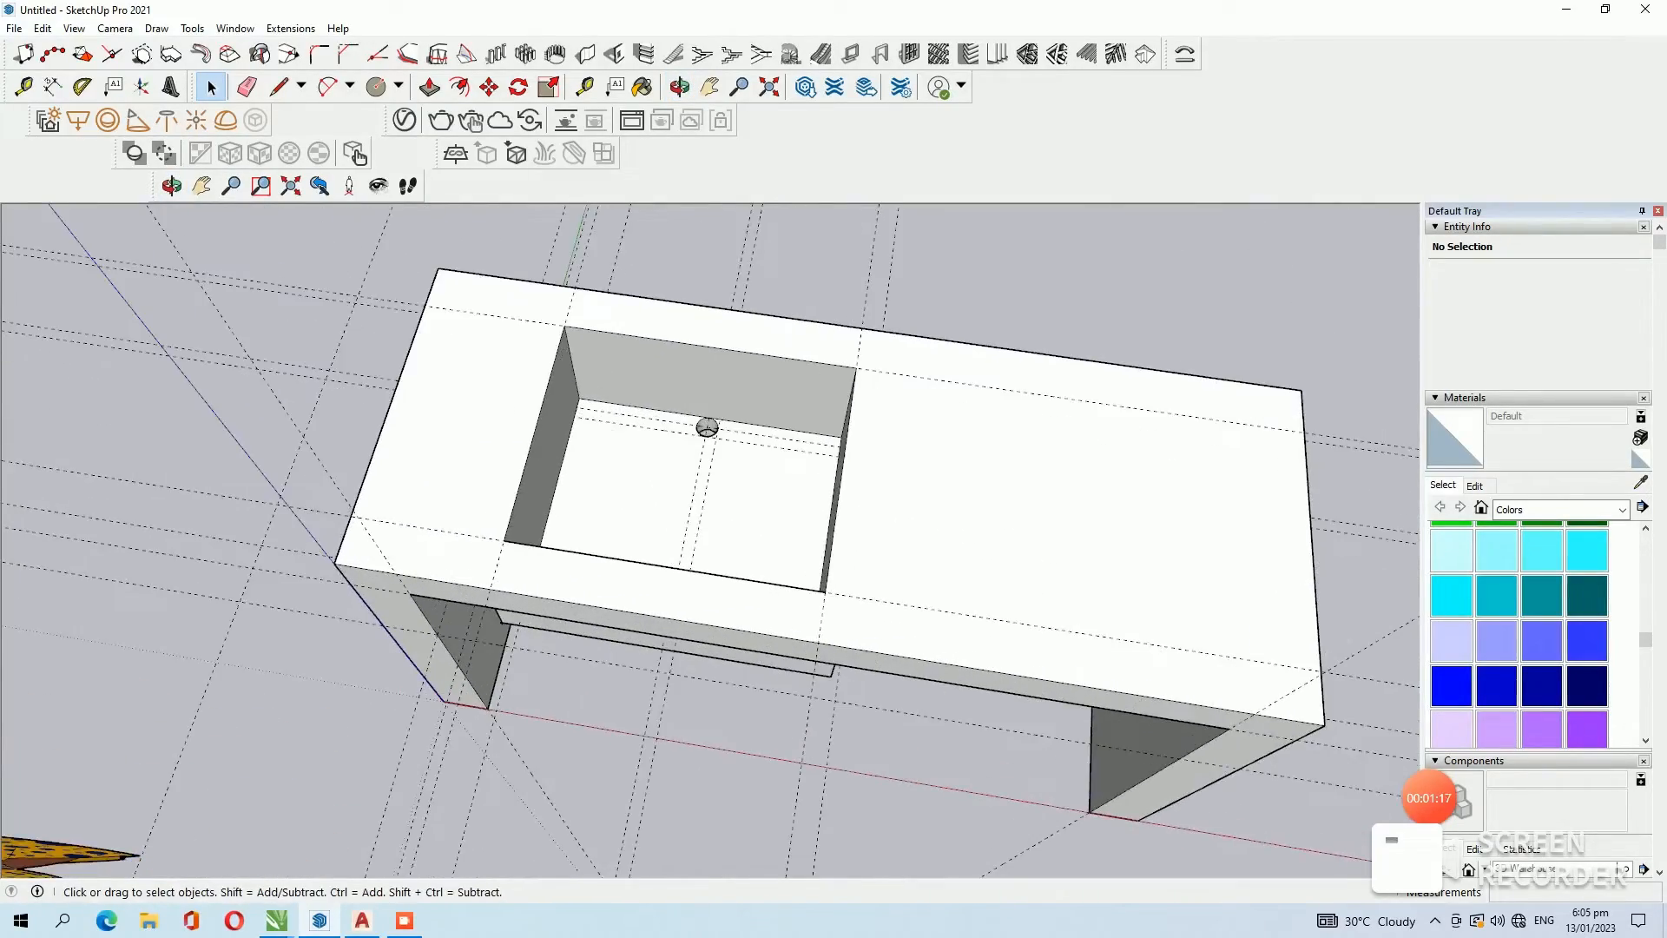
{"action": "scroll", "coordinate": [691, 475], "scroll_direction": "down", "scroll_amount": 3}
{"action": "middle_click_drag", "start_coordinate": [691, 475], "coordinate": [685, 408]}
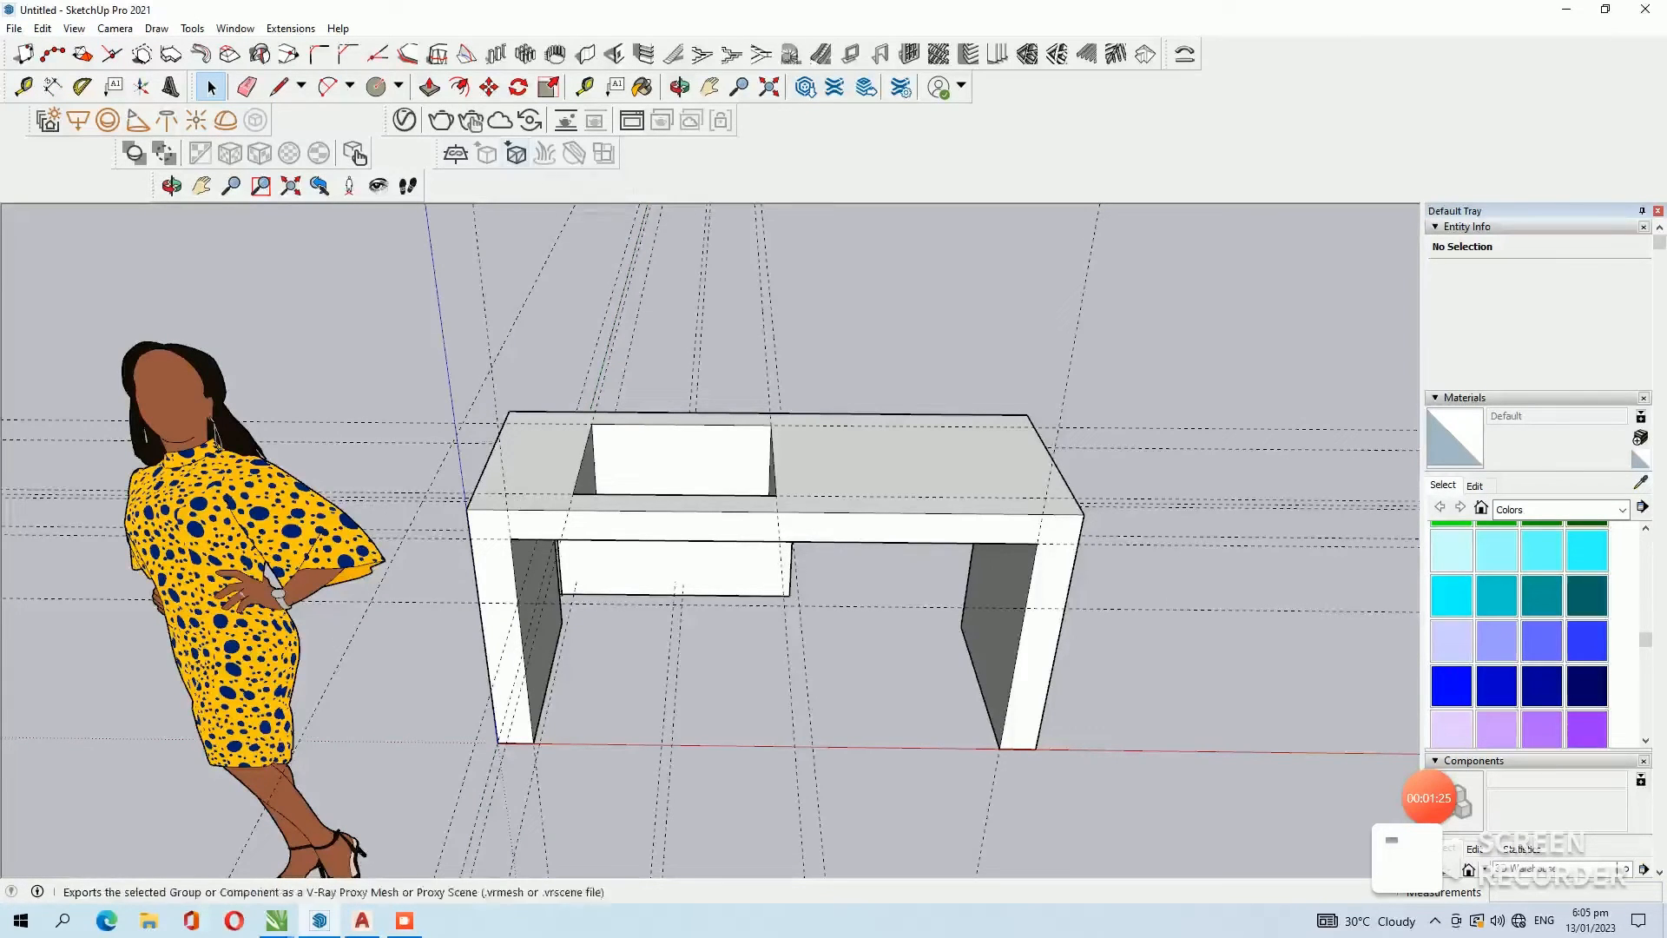
Place a V-Ray infinite plane at the base corner of the table, on the origin.
{"action": "left_click", "coordinate": [456, 154]}
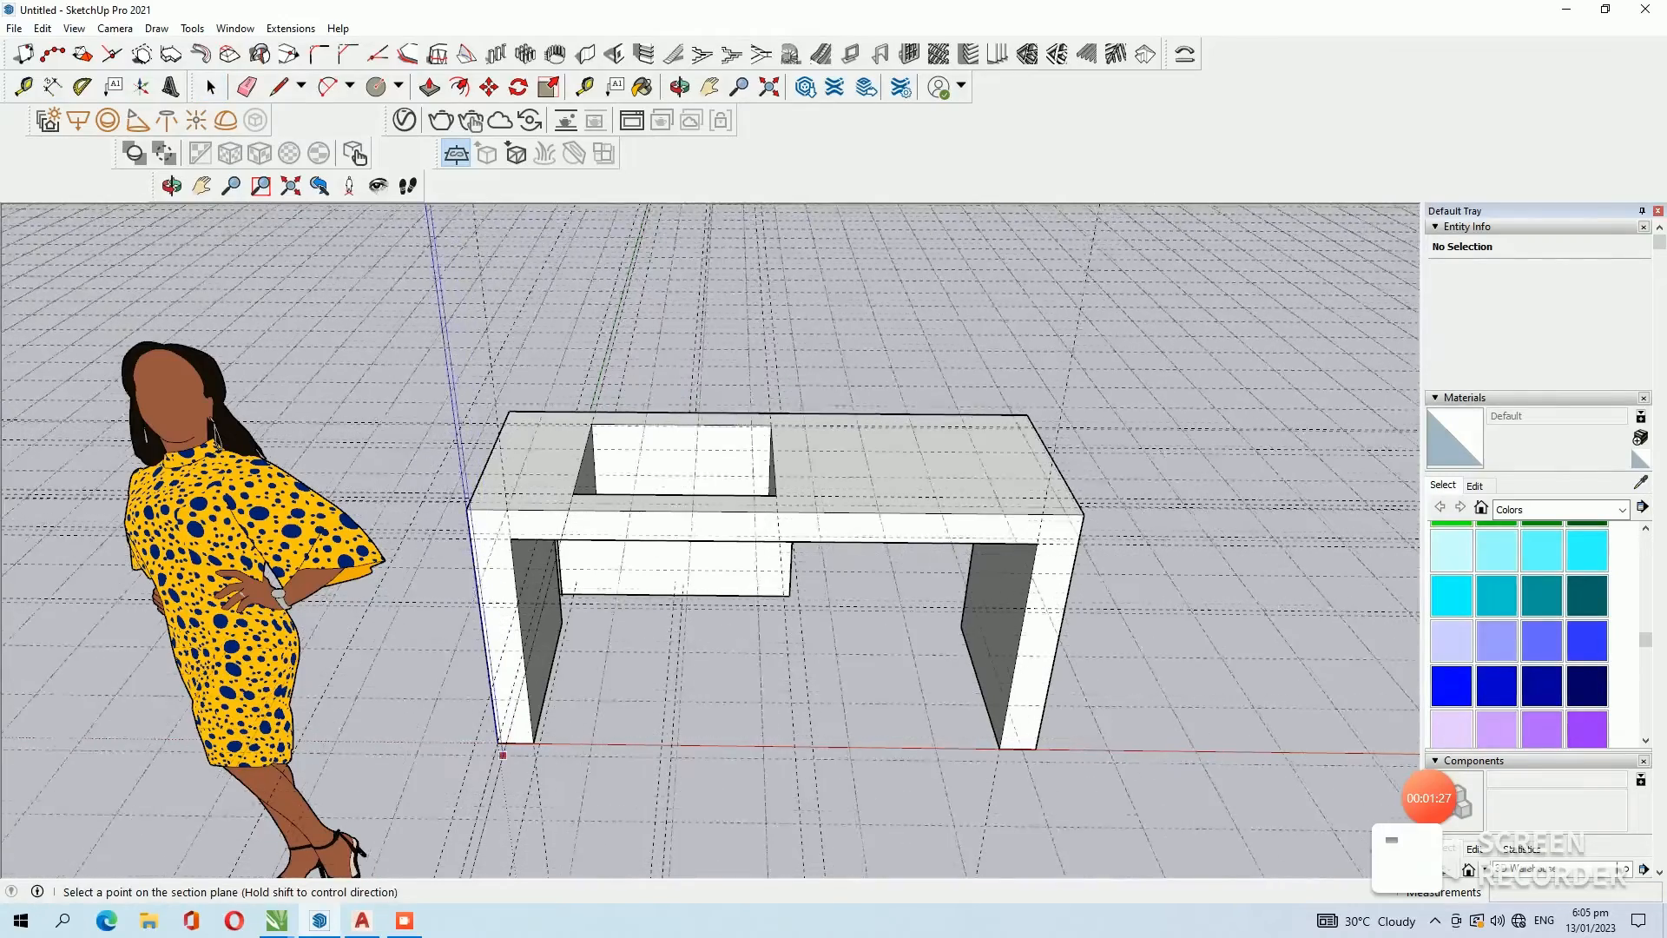
{"action": "left_click", "coordinate": [498, 742]}
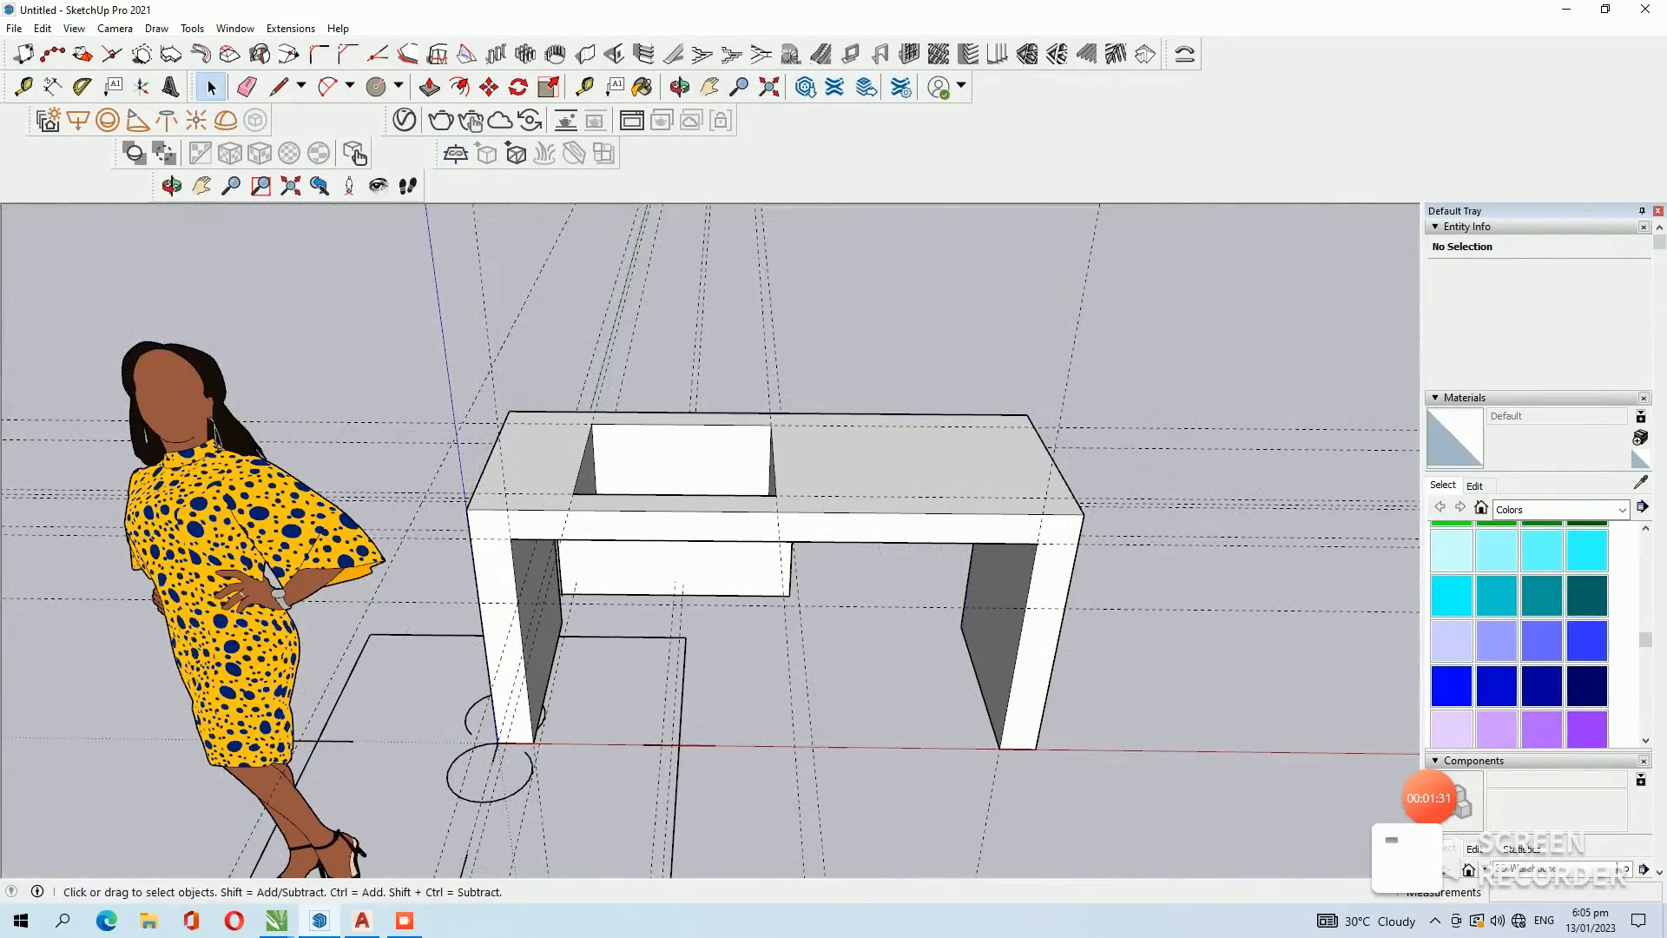
Try to assign Color G01 to the infinite plane.
{"action": "scroll", "coordinate": [1445, 580], "scroll_direction": "up", "scroll_amount": 2}
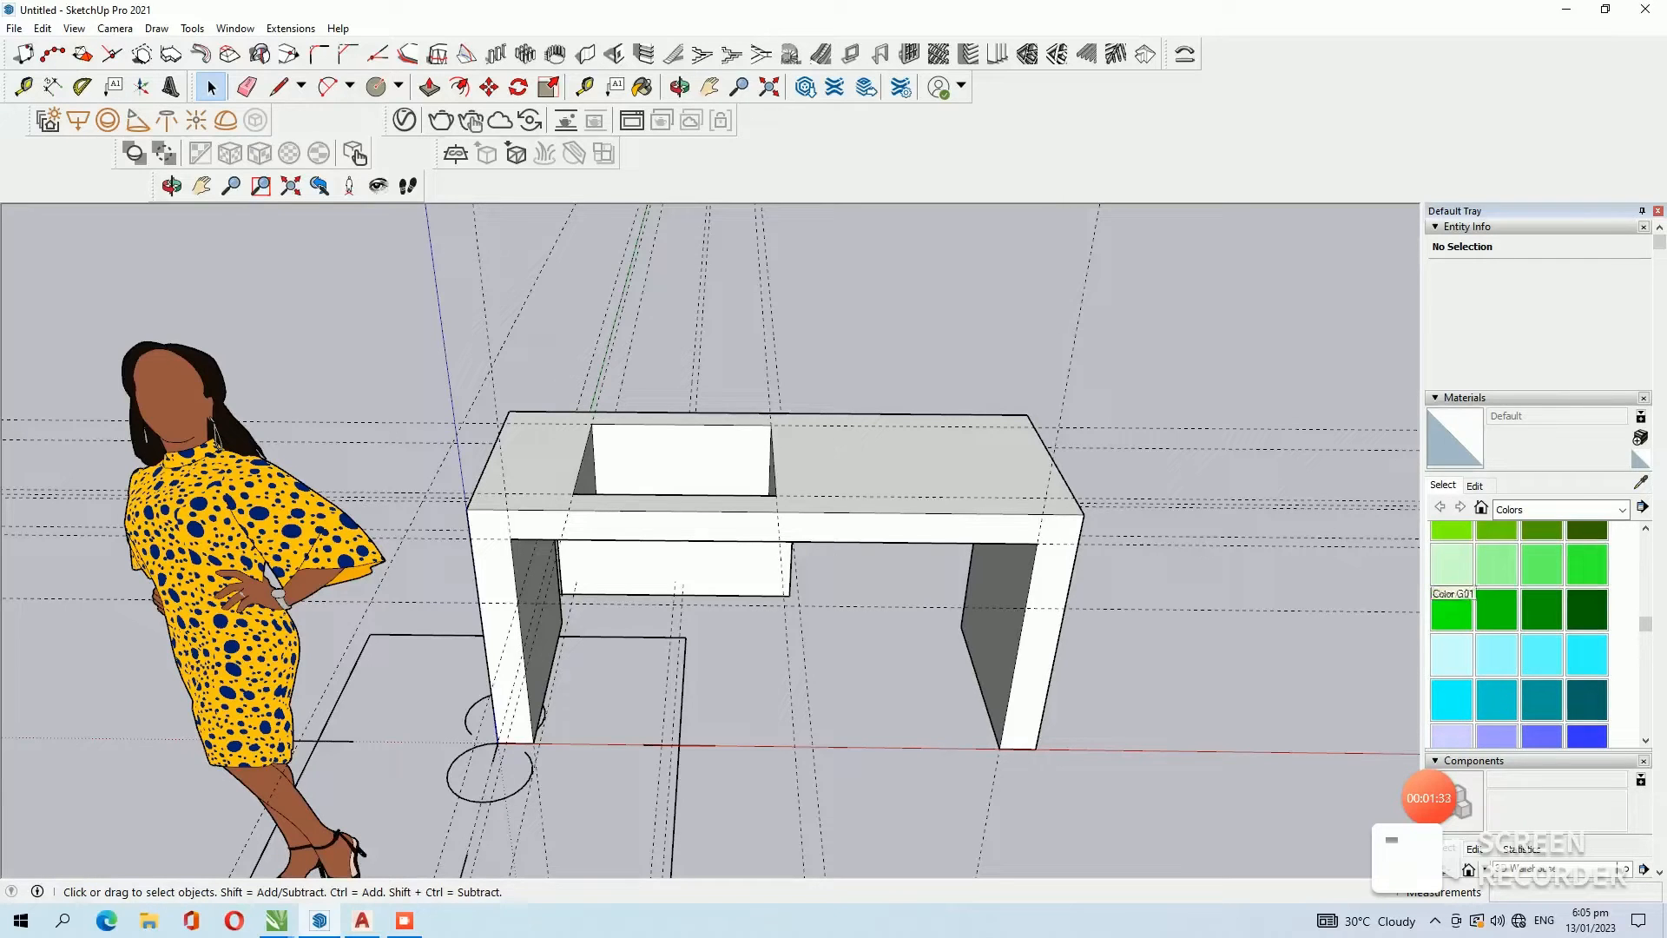
{"action": "left_click", "coordinate": [1450, 569]}
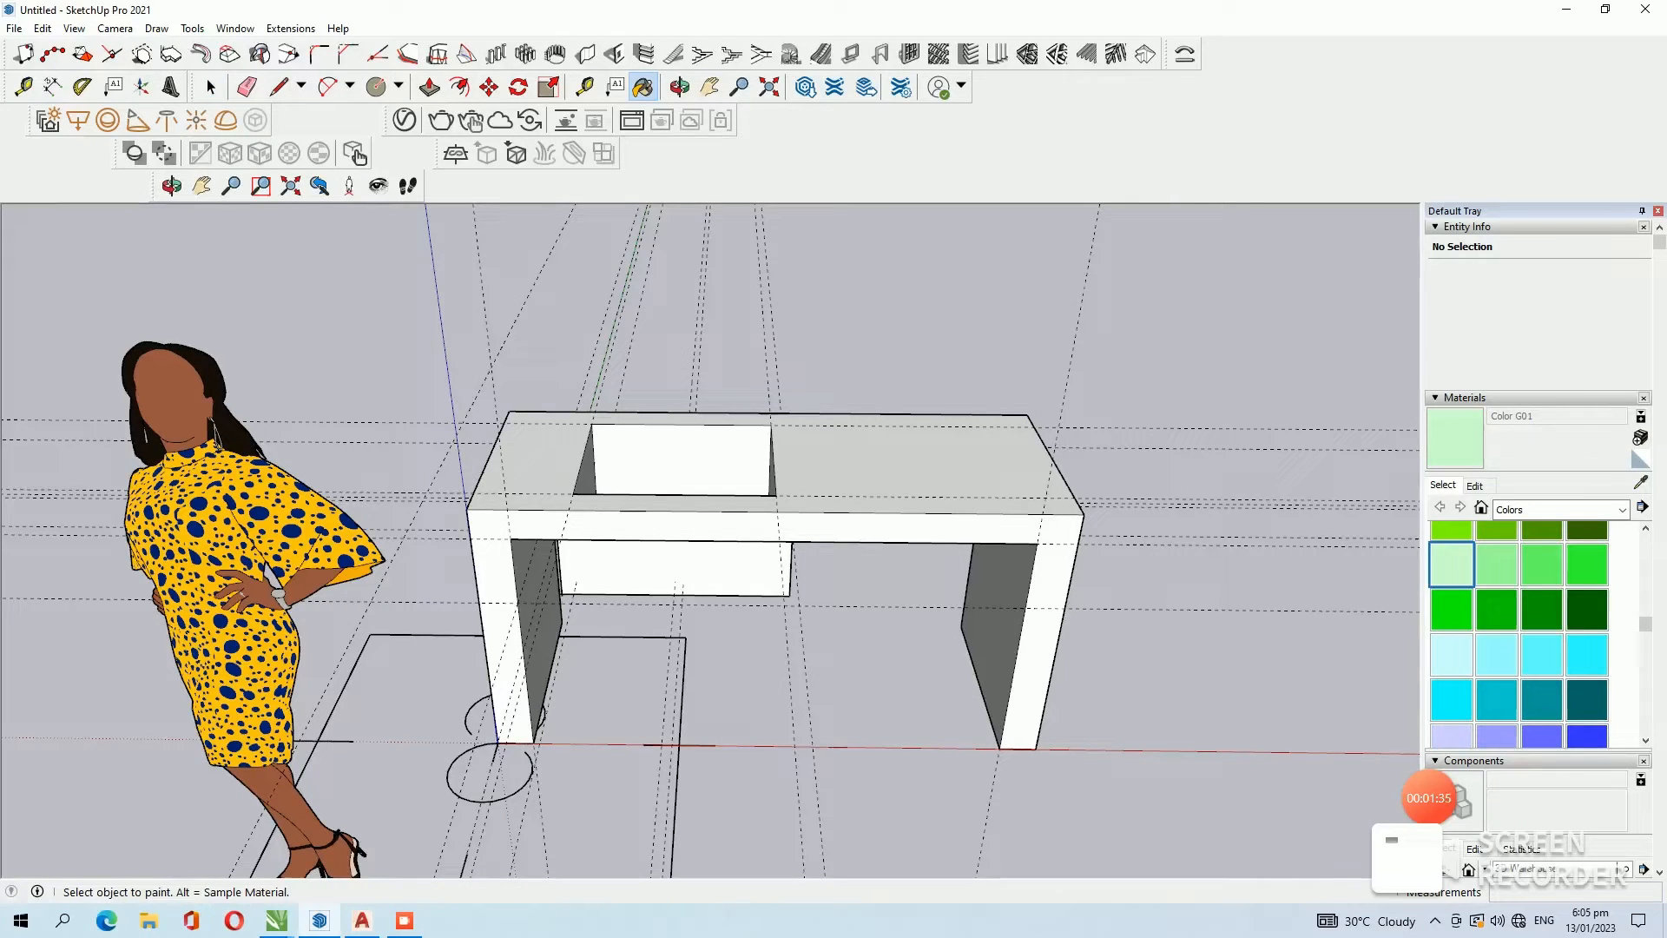
{"action": "key", "text": "space"}
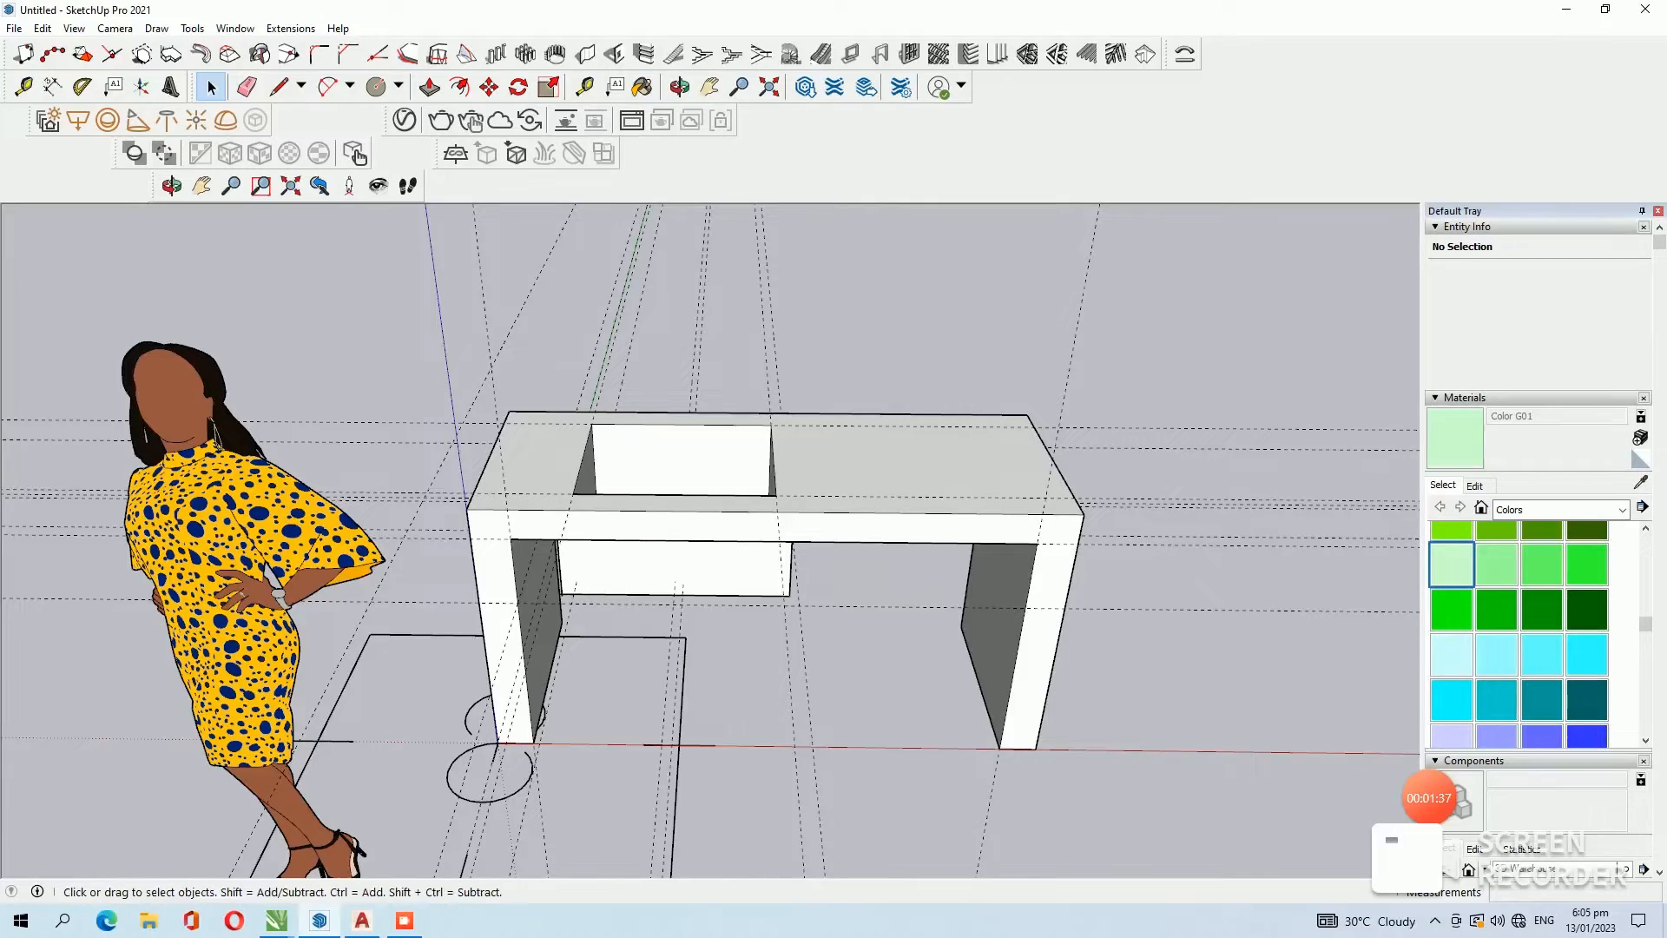
{"action": "left_click", "coordinate": [682, 686]}
{"action": "left_click", "coordinate": [1444, 569]}
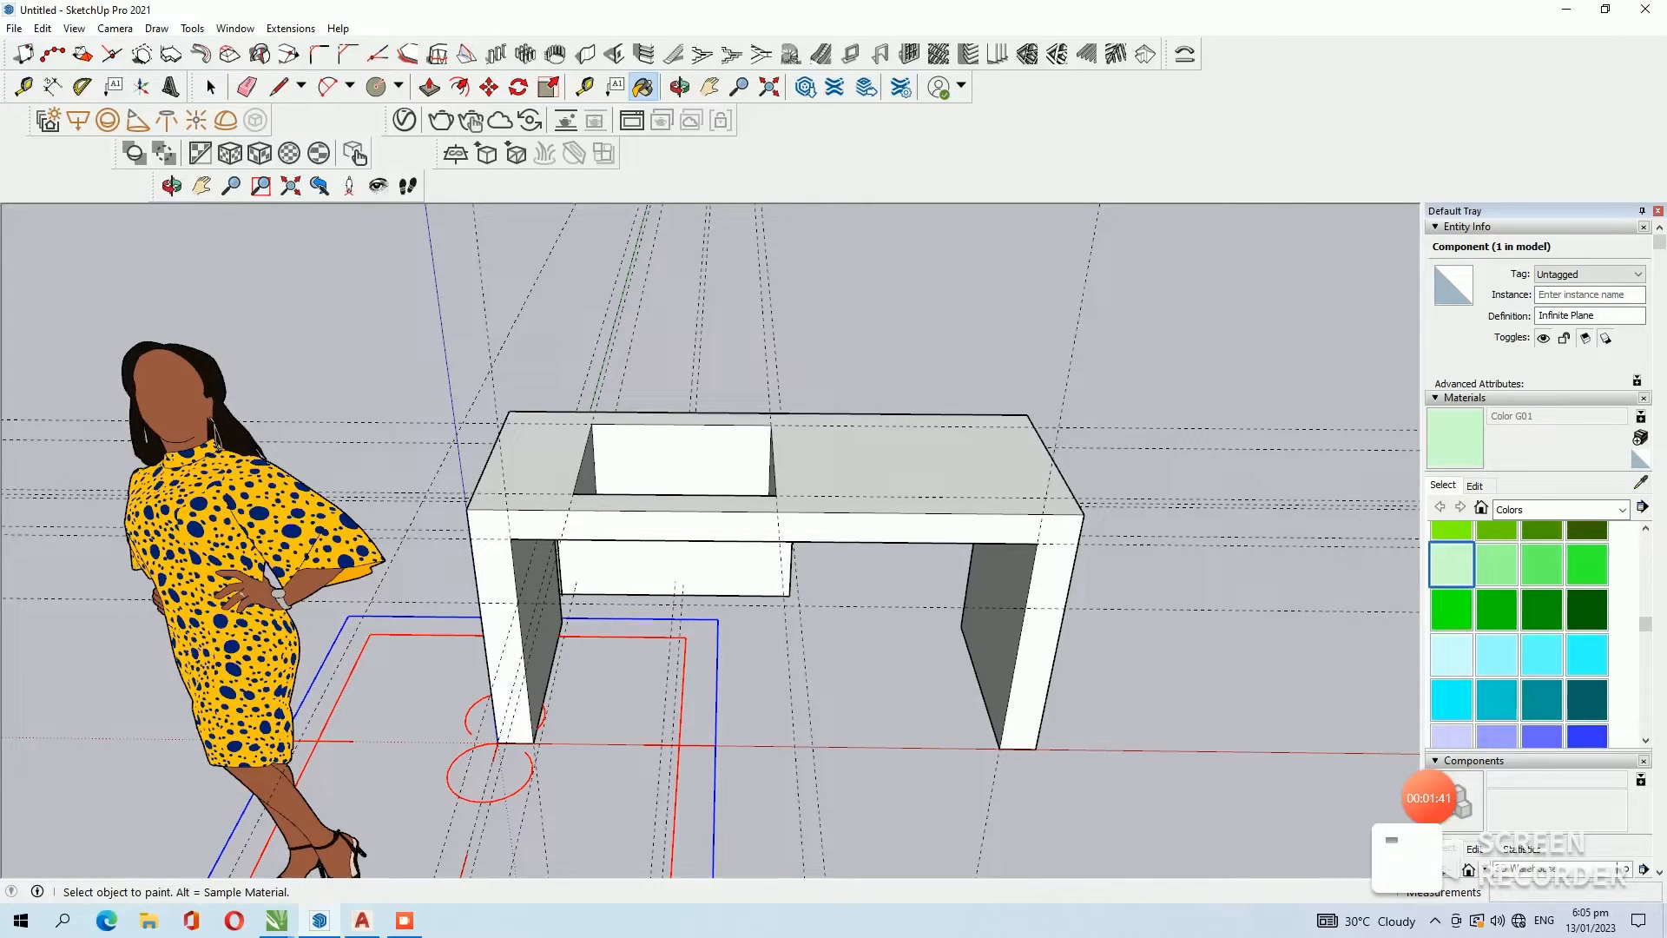
Render the table scene with V-Ray to check its look, then close the frame buffer.
{"action": "left_click", "coordinate": [642, 86]}
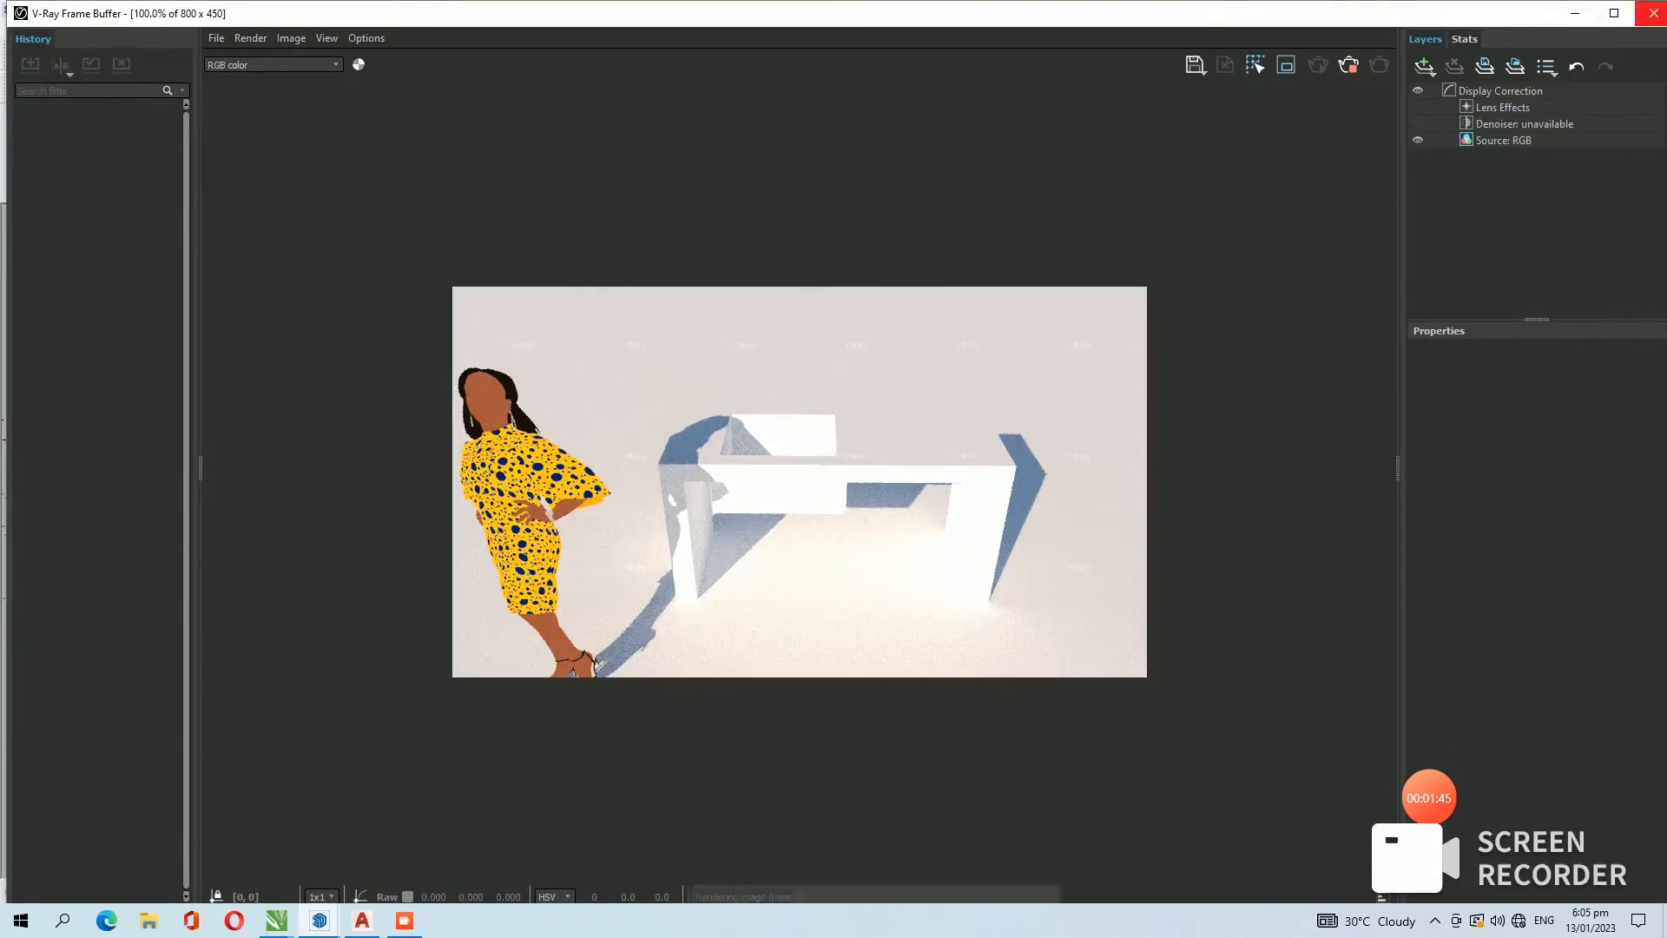
{"action": "left_click", "coordinate": [1653, 13]}
{"action": "key", "text": "space"}
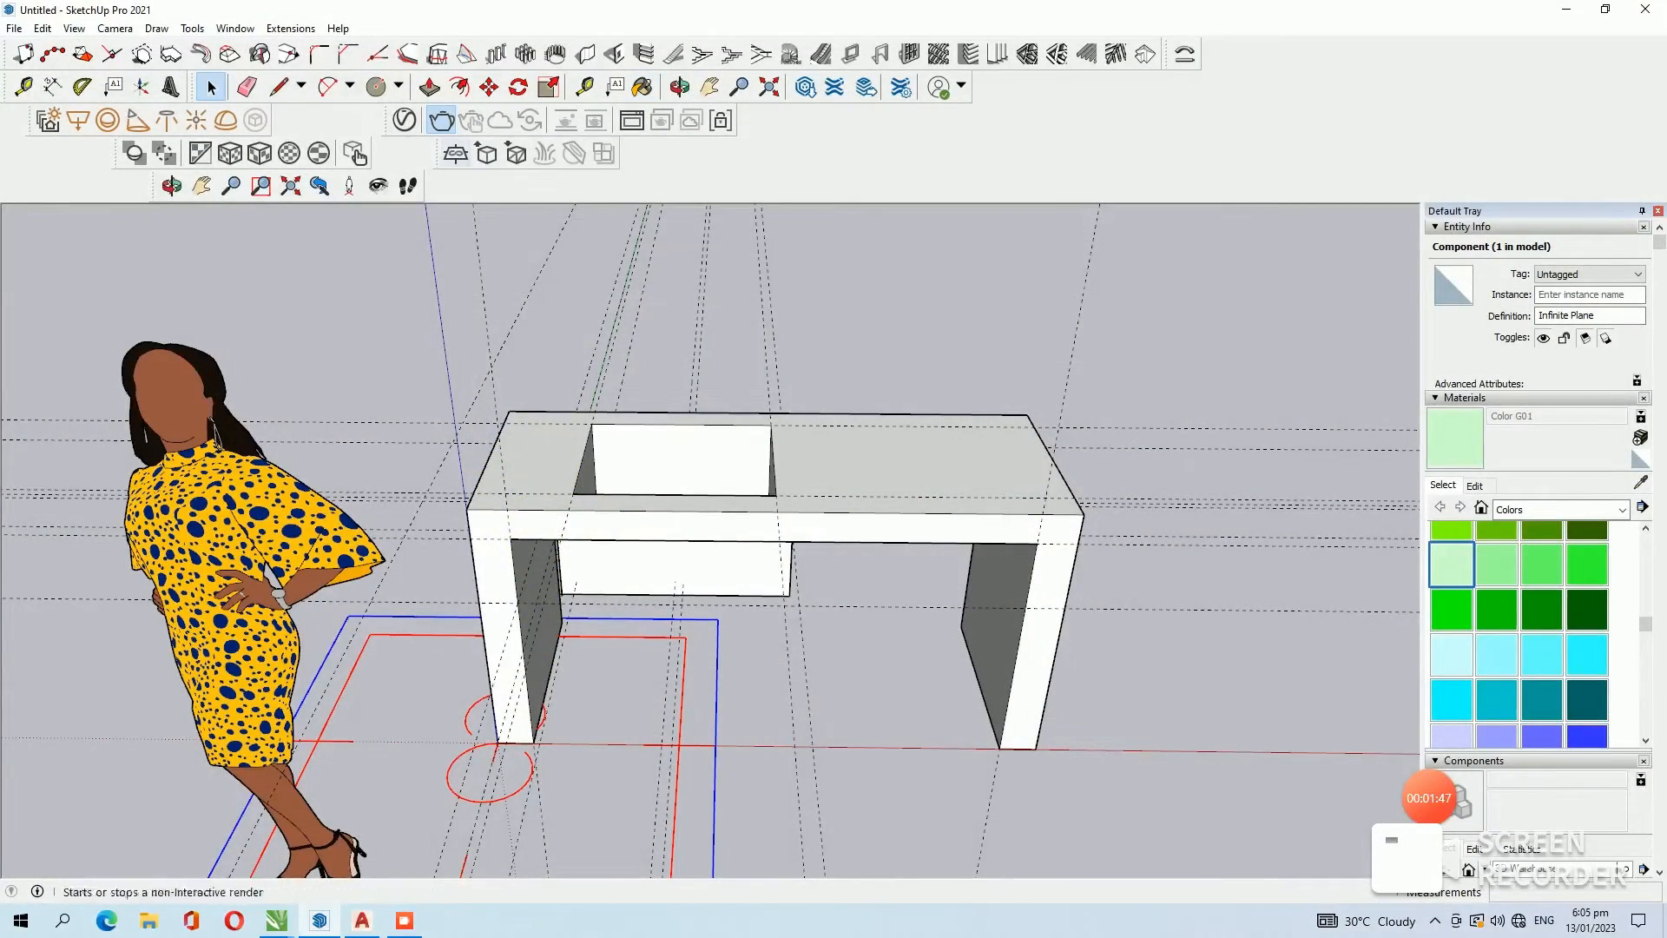
Show the V-Ray material library with its existing assets and add Bricks A03 1m to the scene materials.
{"action": "left_click", "coordinate": [405, 120]}
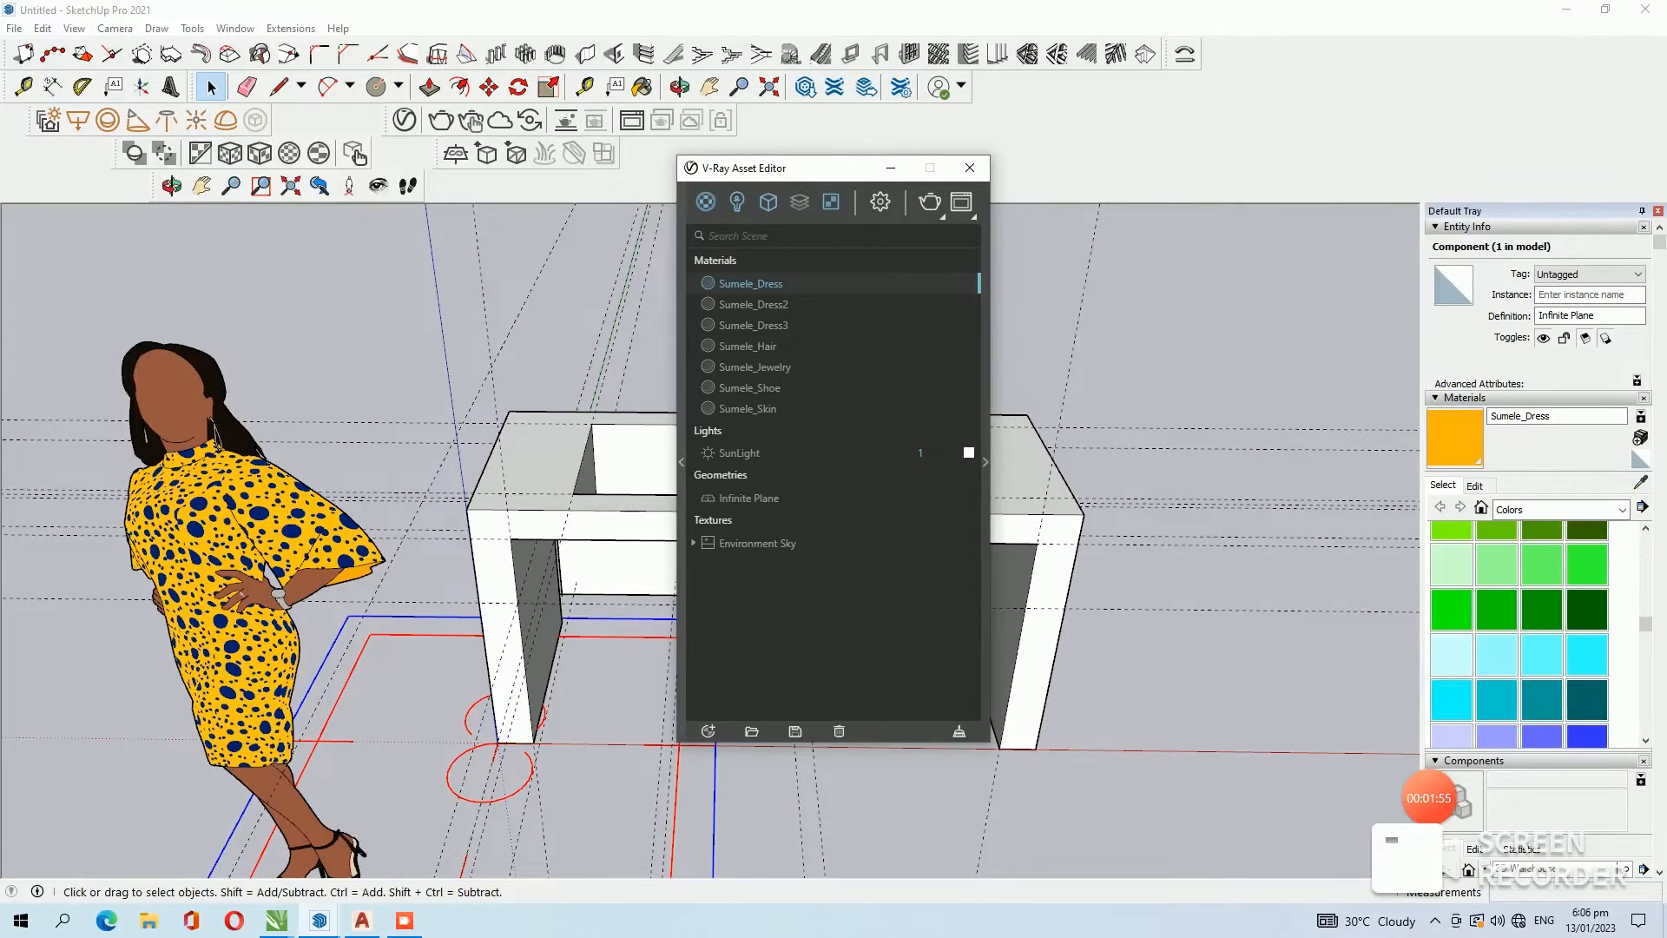
{"action": "left_click", "coordinate": [682, 460]}
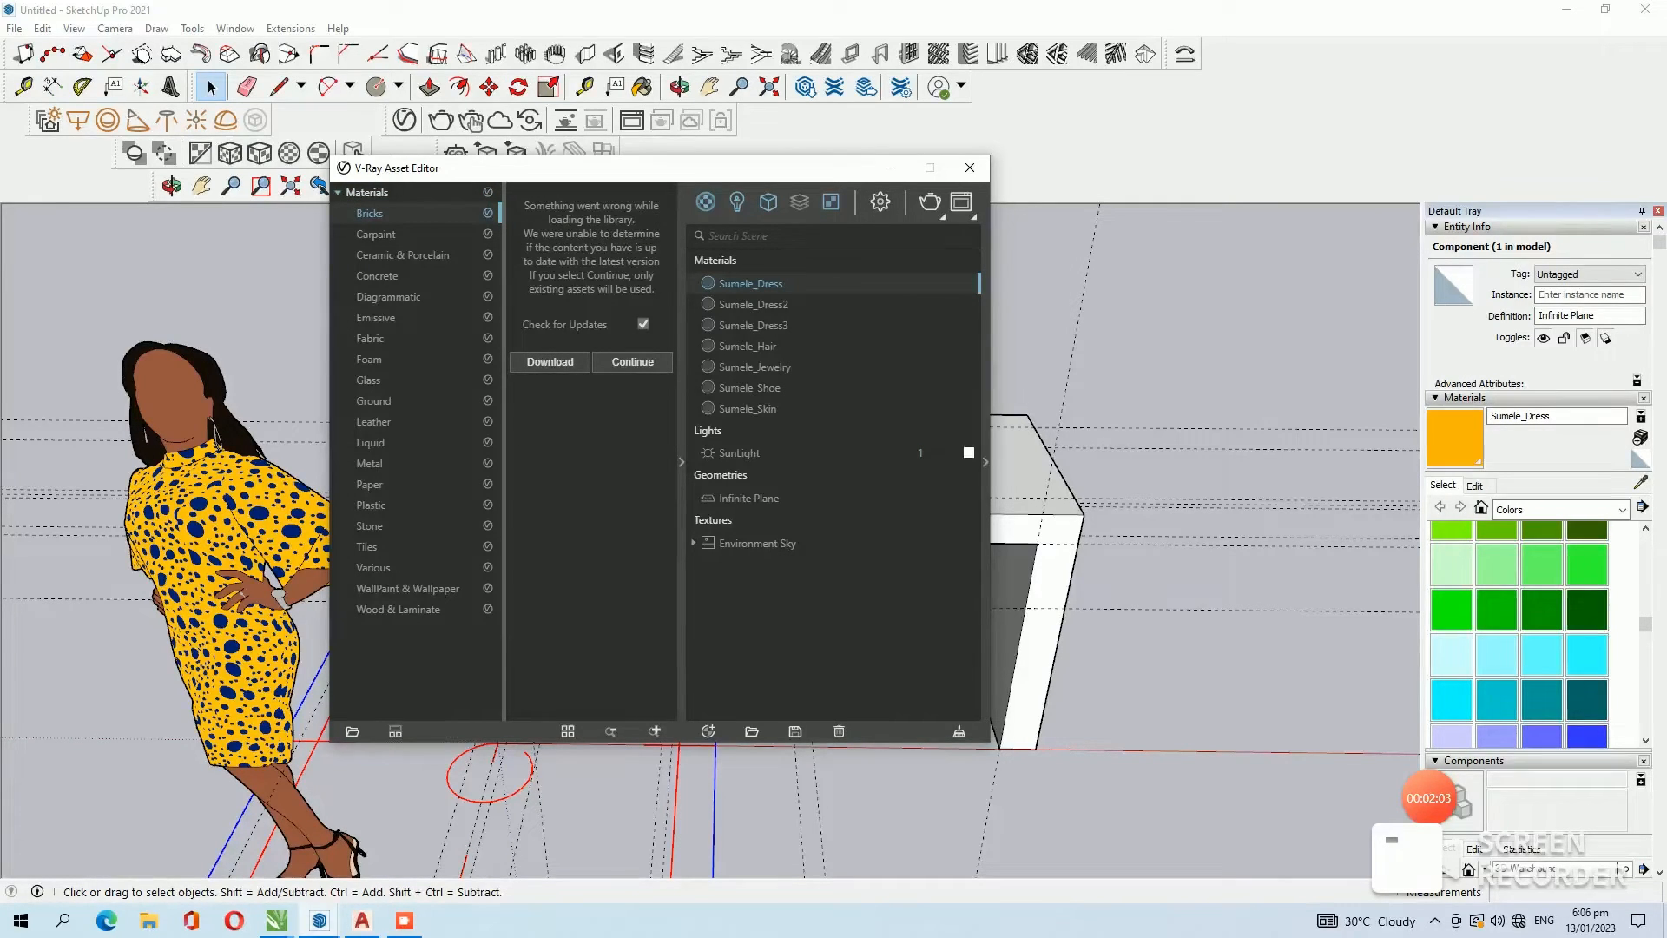
{"action": "left_click", "coordinate": [631, 362]}
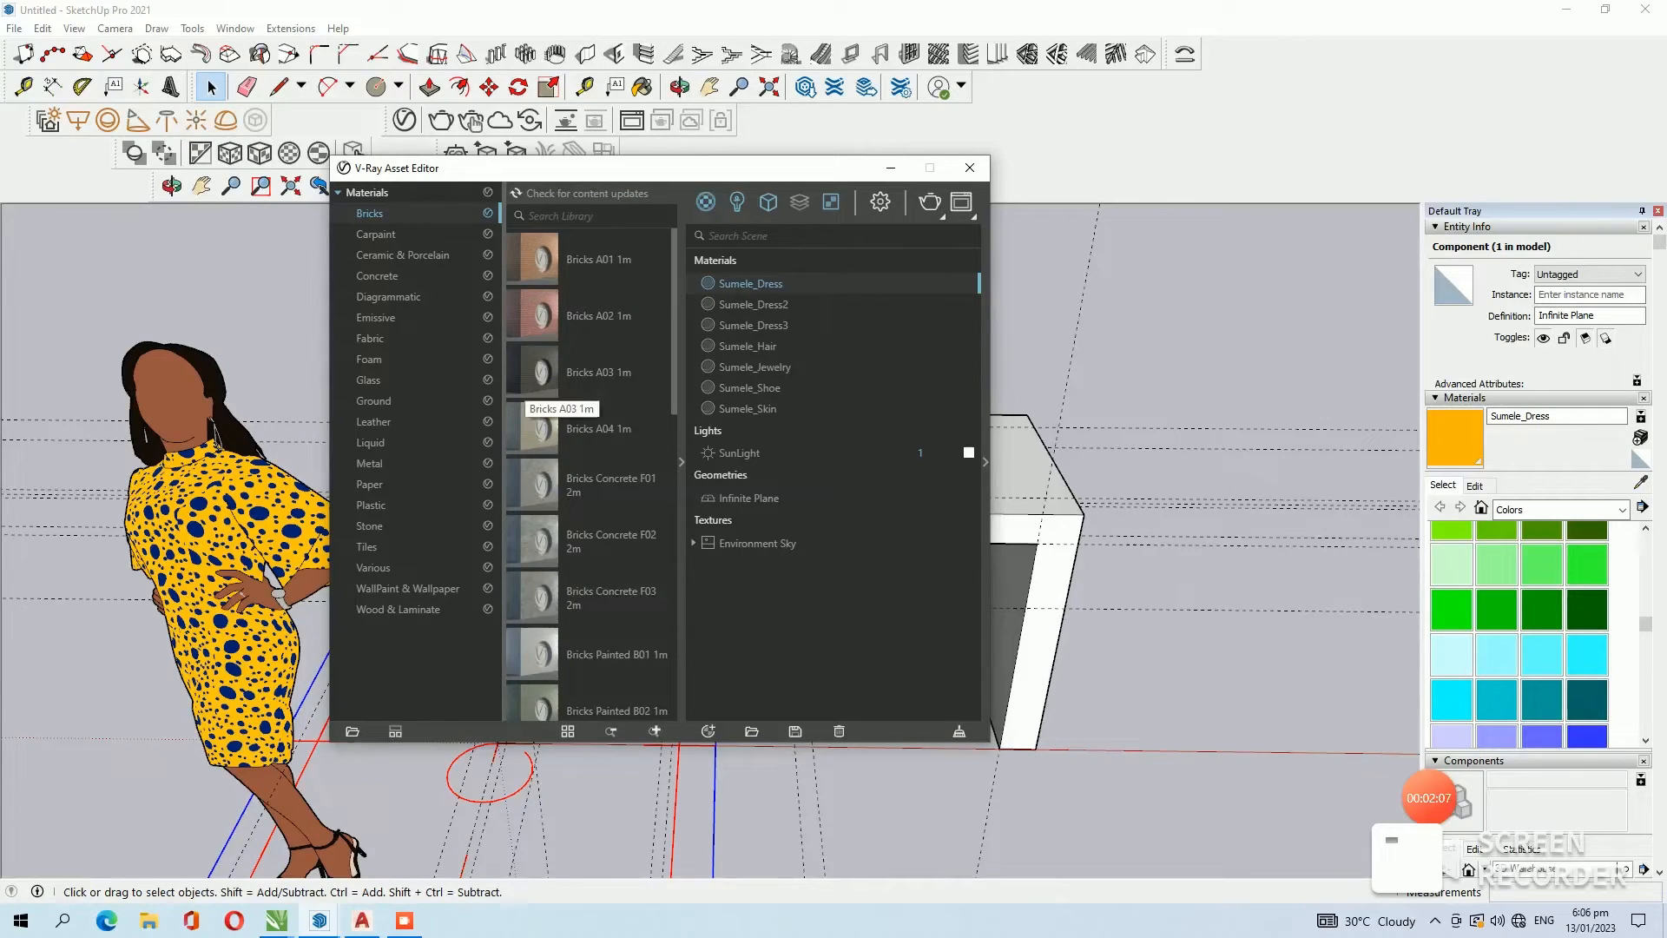
{"action": "left_click_drag", "start_coordinate": [538, 382], "coordinate": [816, 280]}
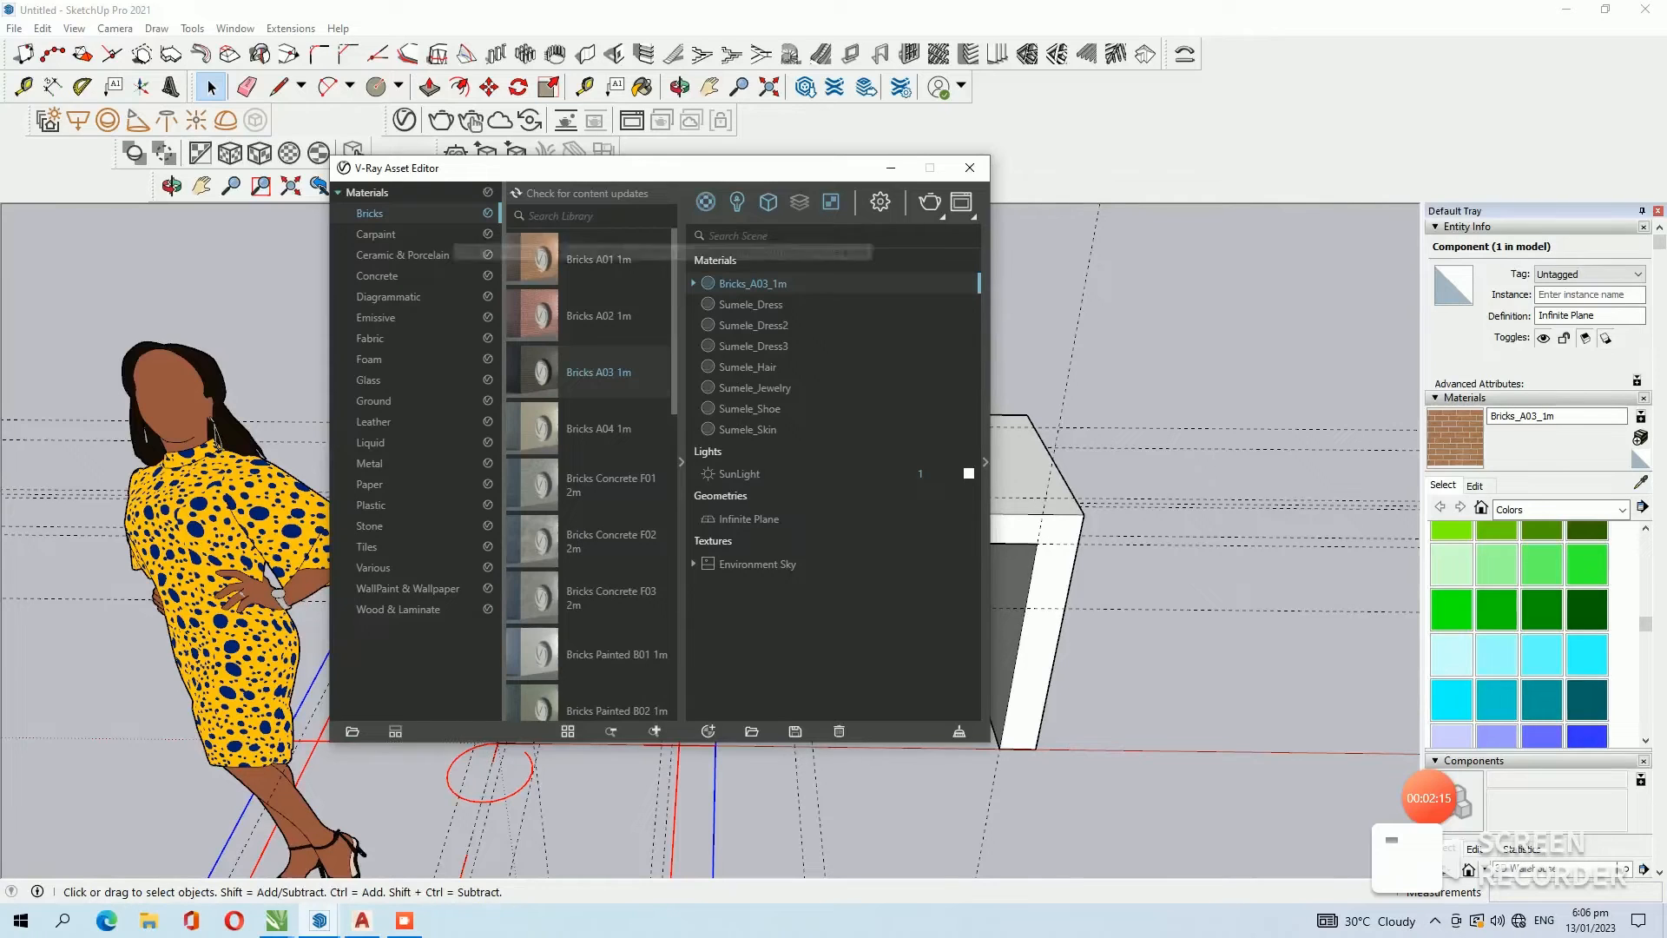
Add Concrete Ceiling K01 2m and Concrete Flooring I01 2m from the library's Concrete category to the scene materials.
{"action": "left_click", "coordinate": [382, 276]}
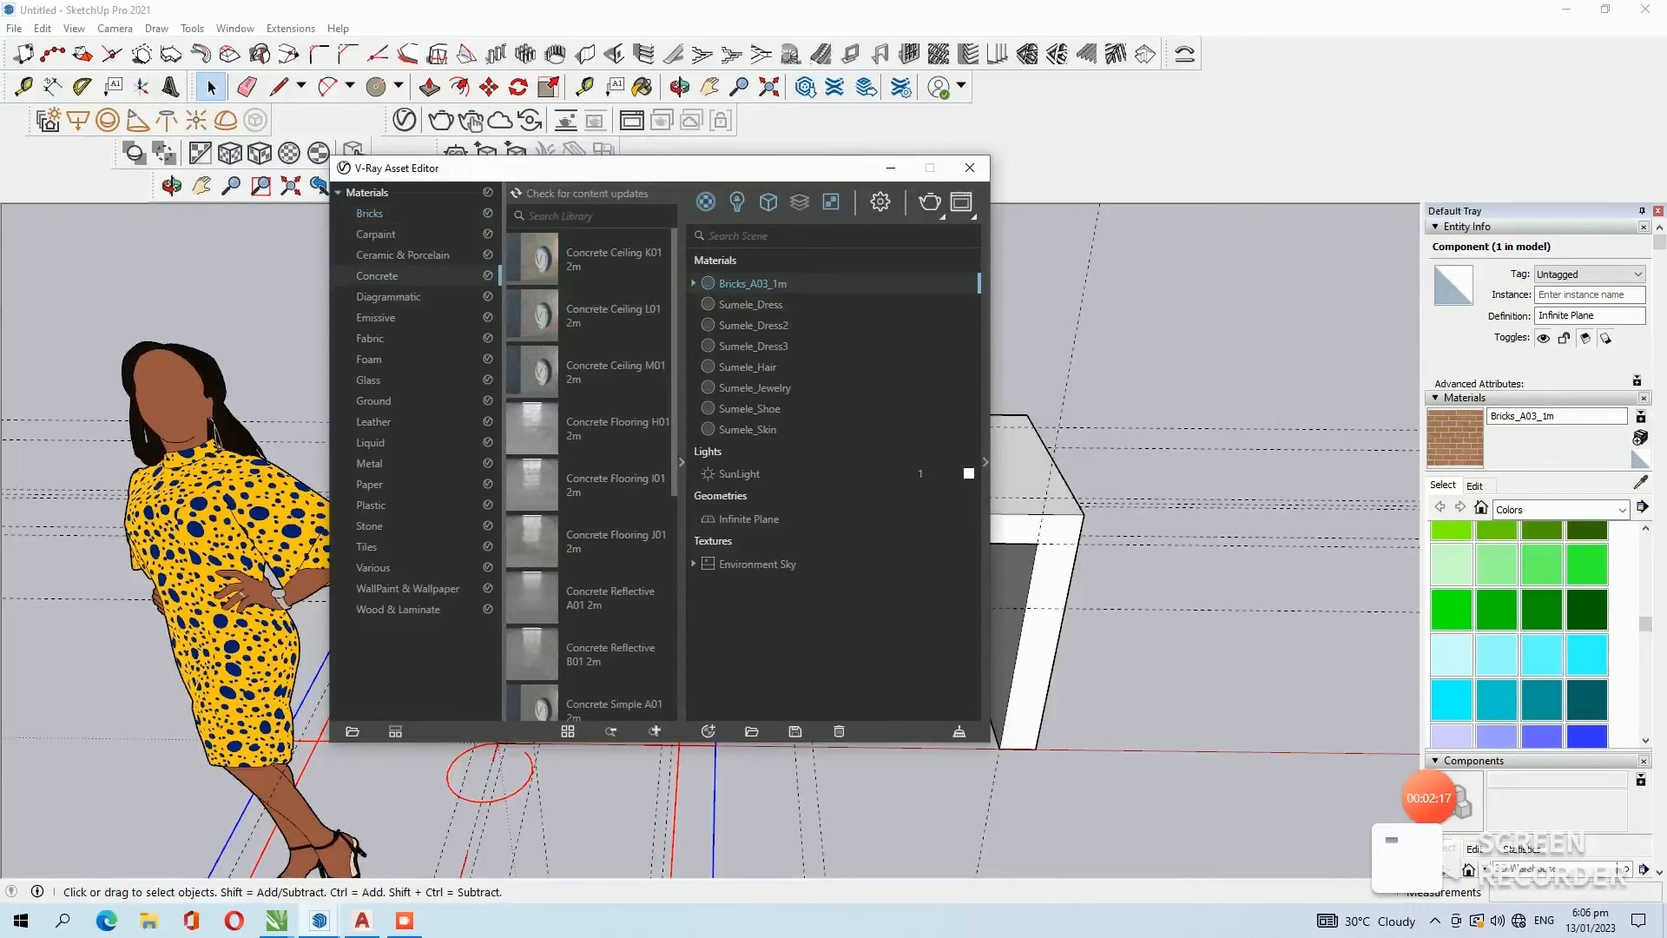
{"action": "left_click", "coordinate": [528, 263]}
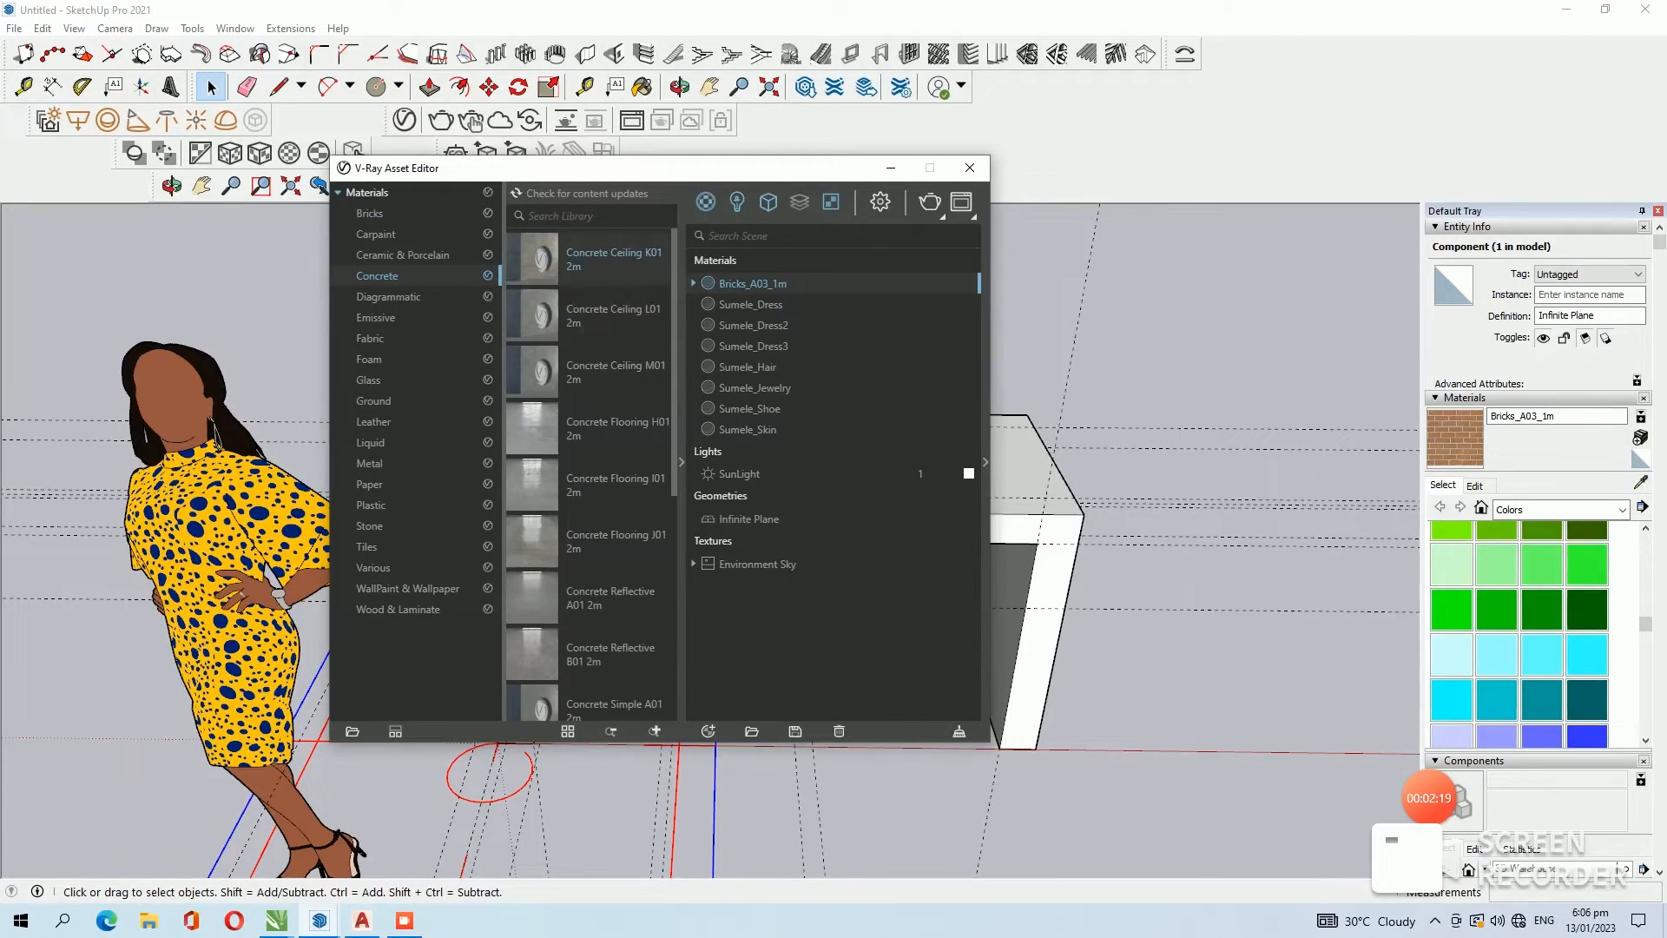
{"action": "left_click_drag", "start_coordinate": [775, 408], "coordinate": [805, 304]}
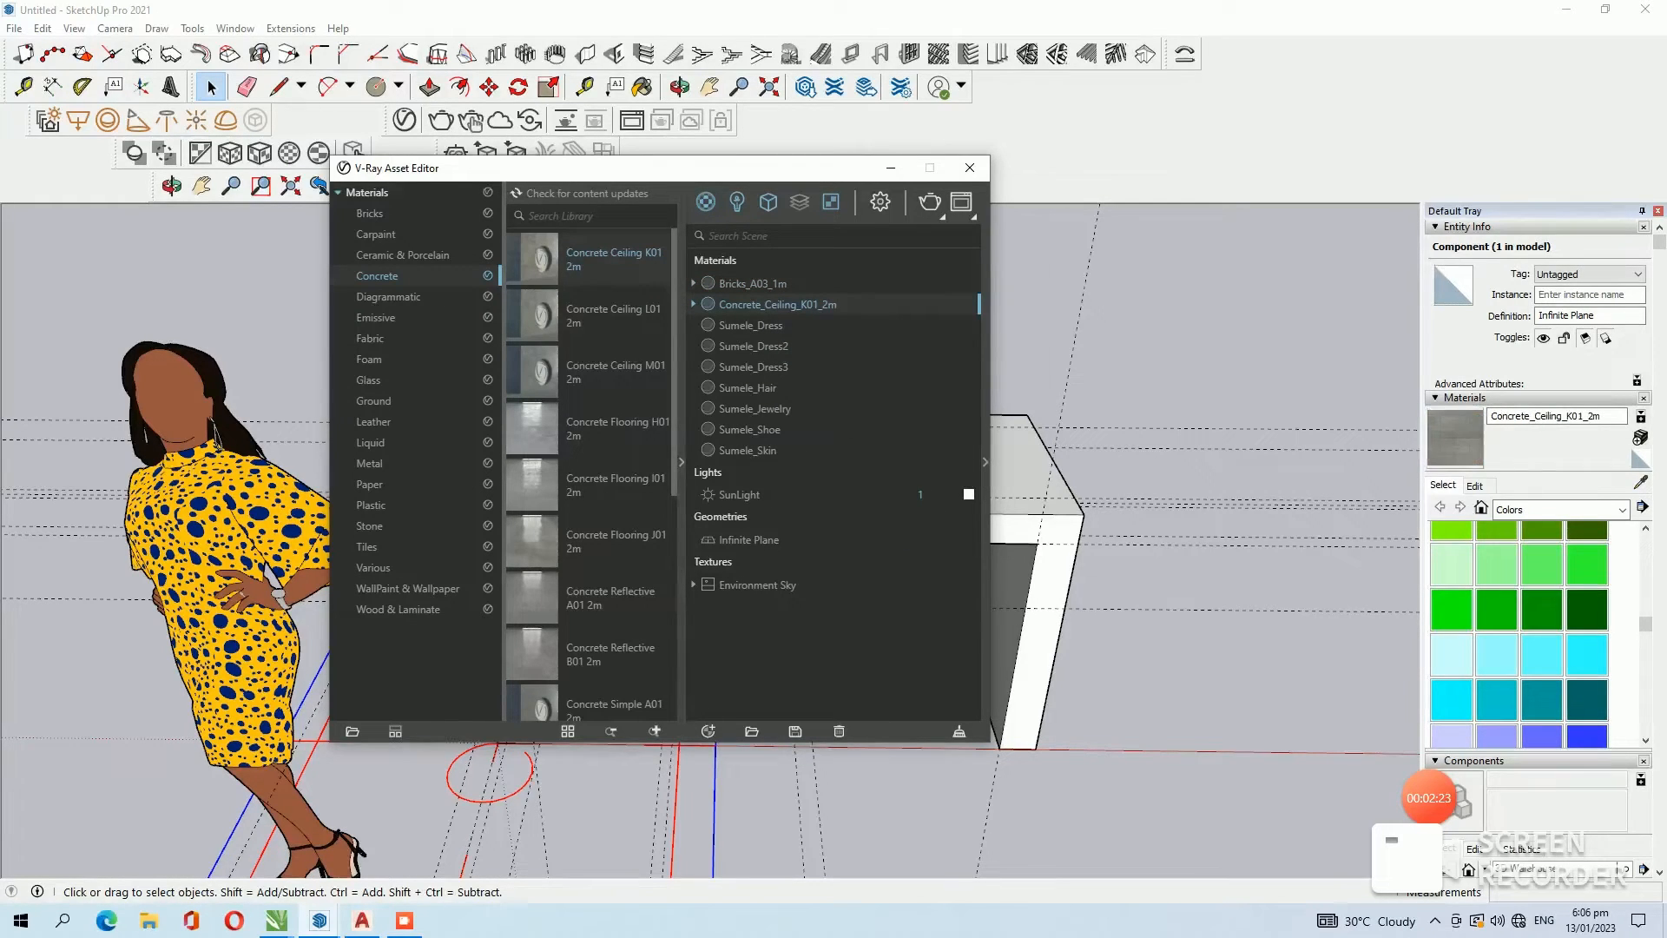
{"action": "left_click_drag", "start_coordinate": [573, 483], "coordinate": [816, 291]}
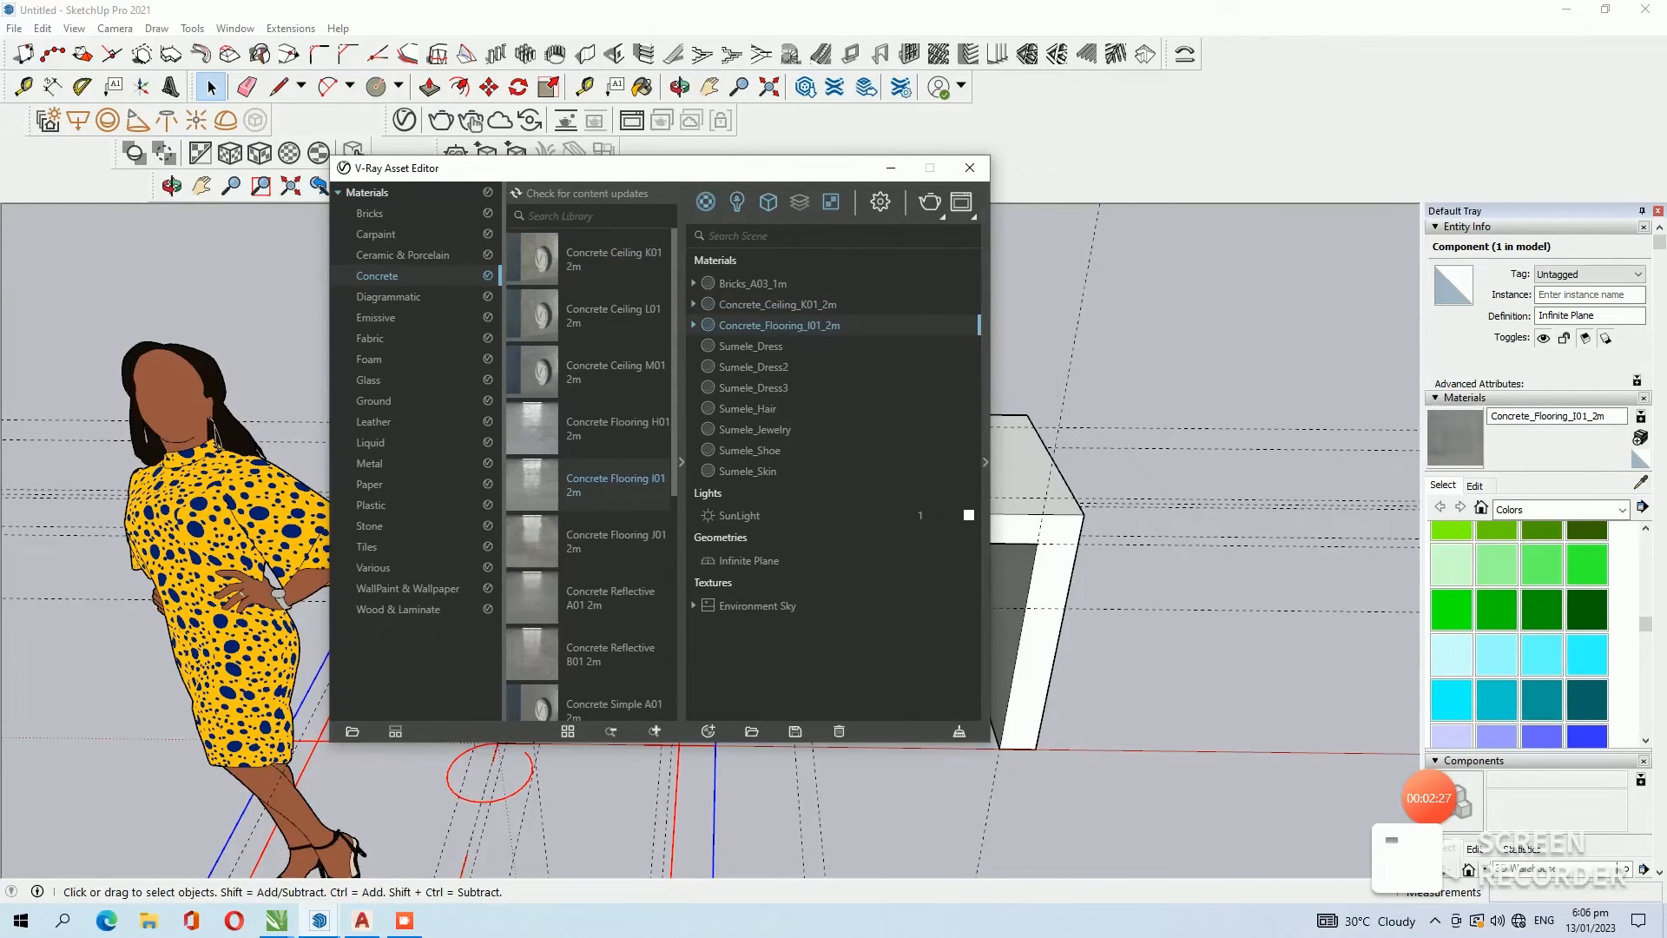
Pick Concrete_Flooring_I01_2m as the paint material and test-render the scene with V-Ray, closing the frame buffer.
{"action": "left_click", "coordinate": [1459, 438]}
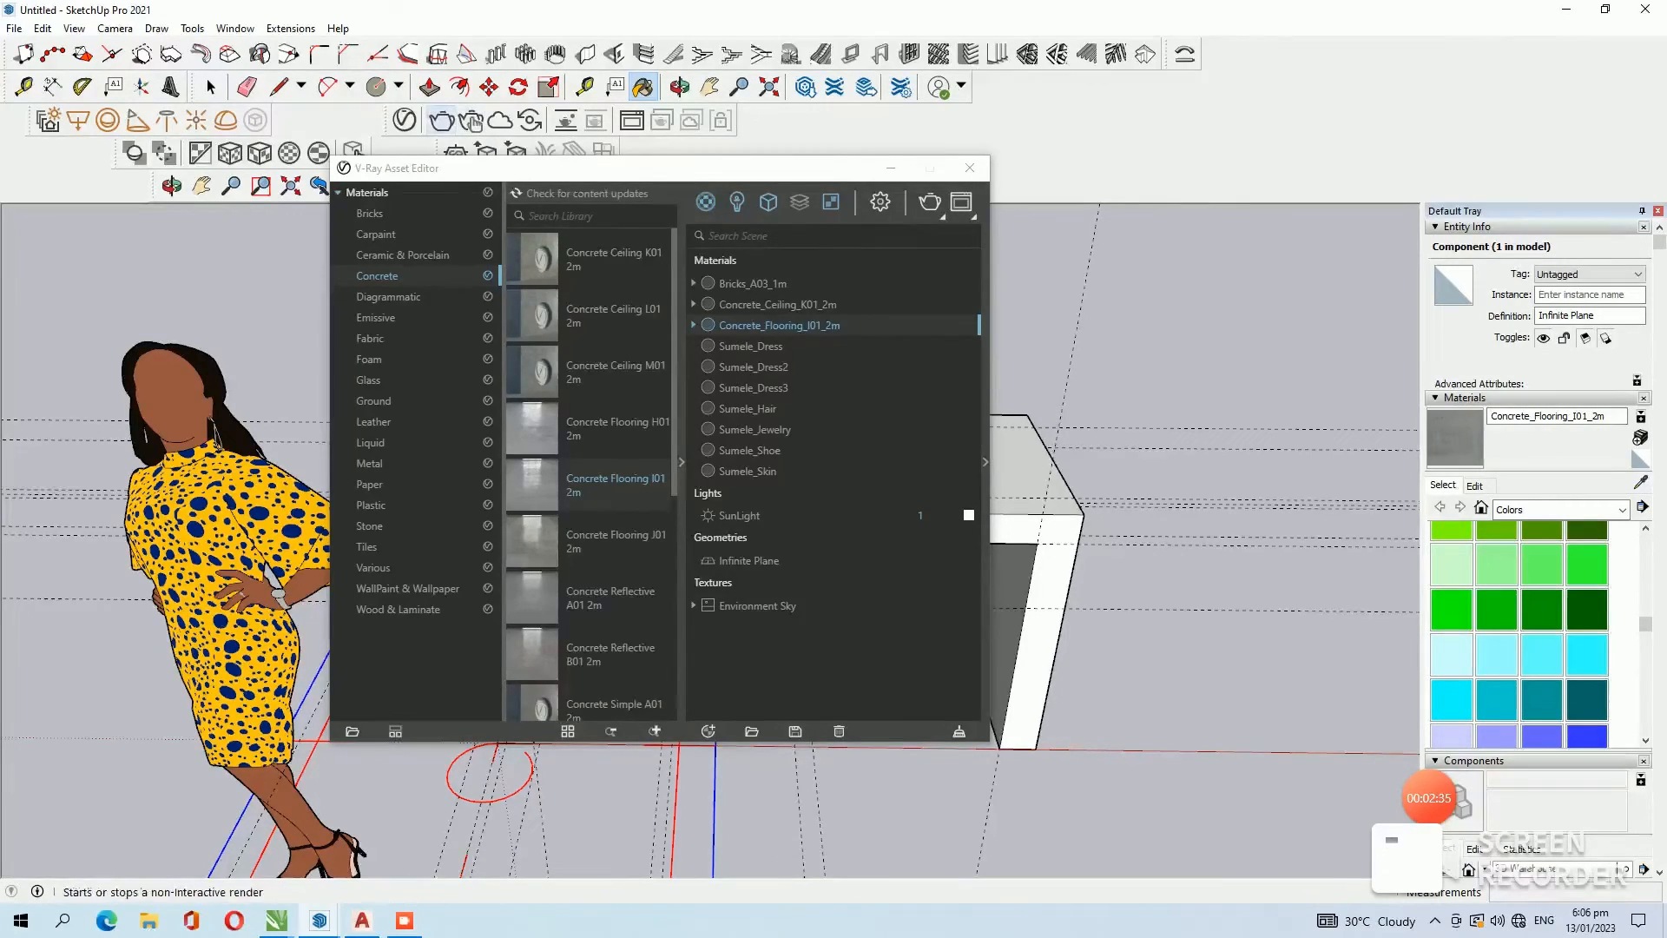
{"action": "left_click", "coordinate": [442, 120]}
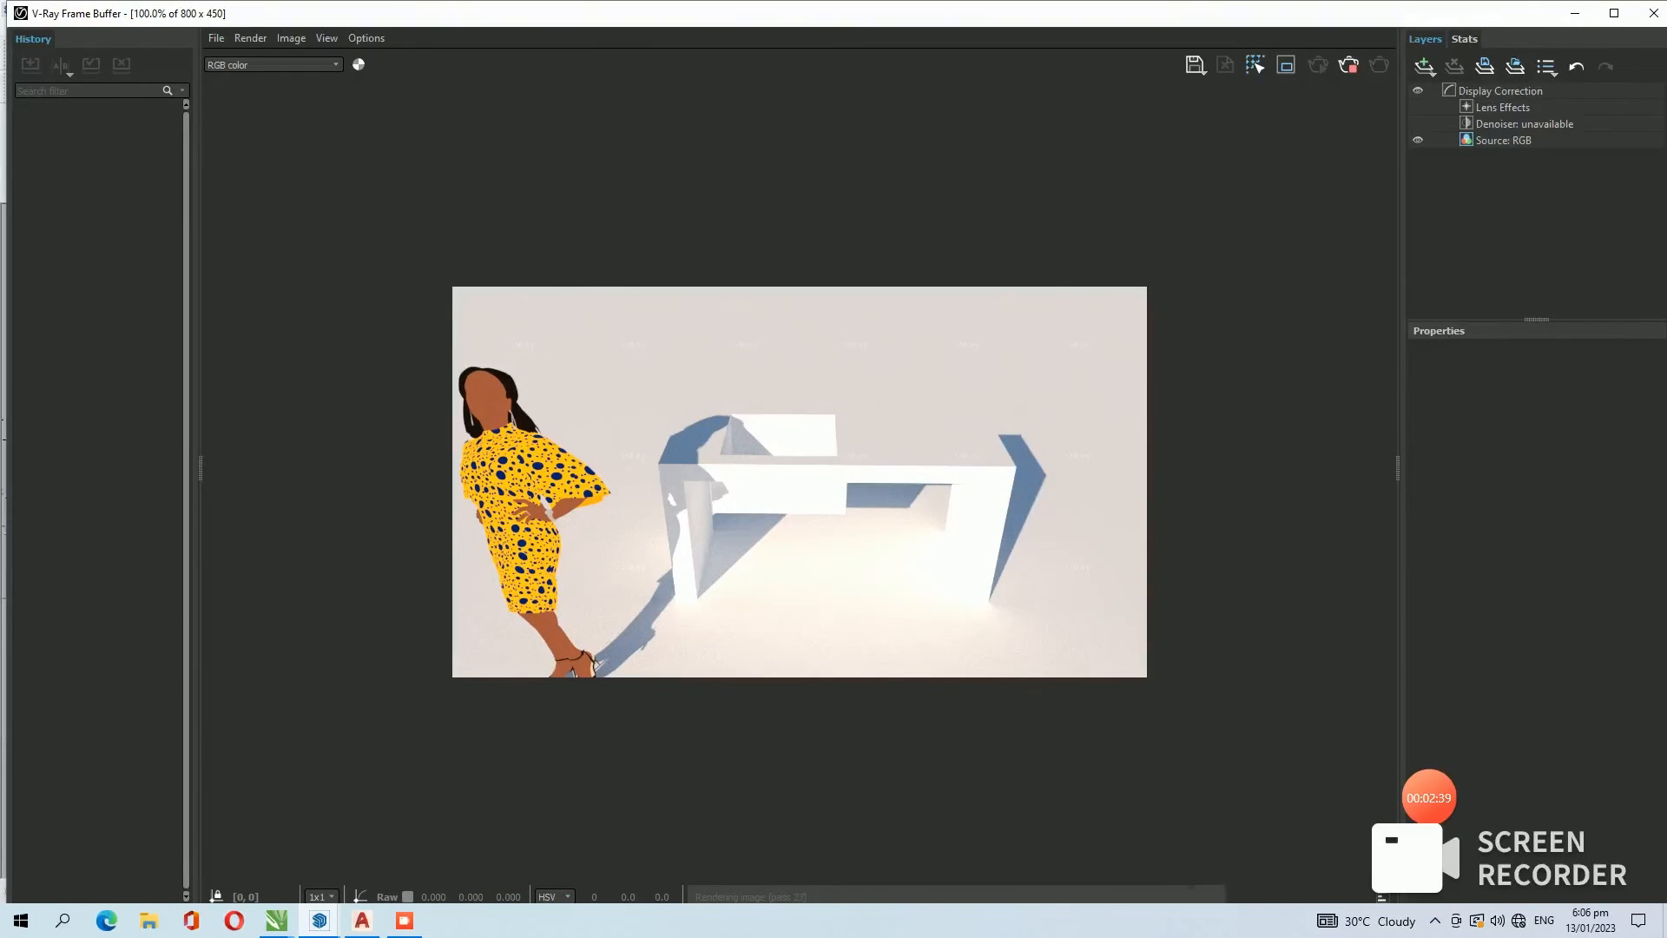
{"action": "left_click", "coordinate": [1652, 13]}
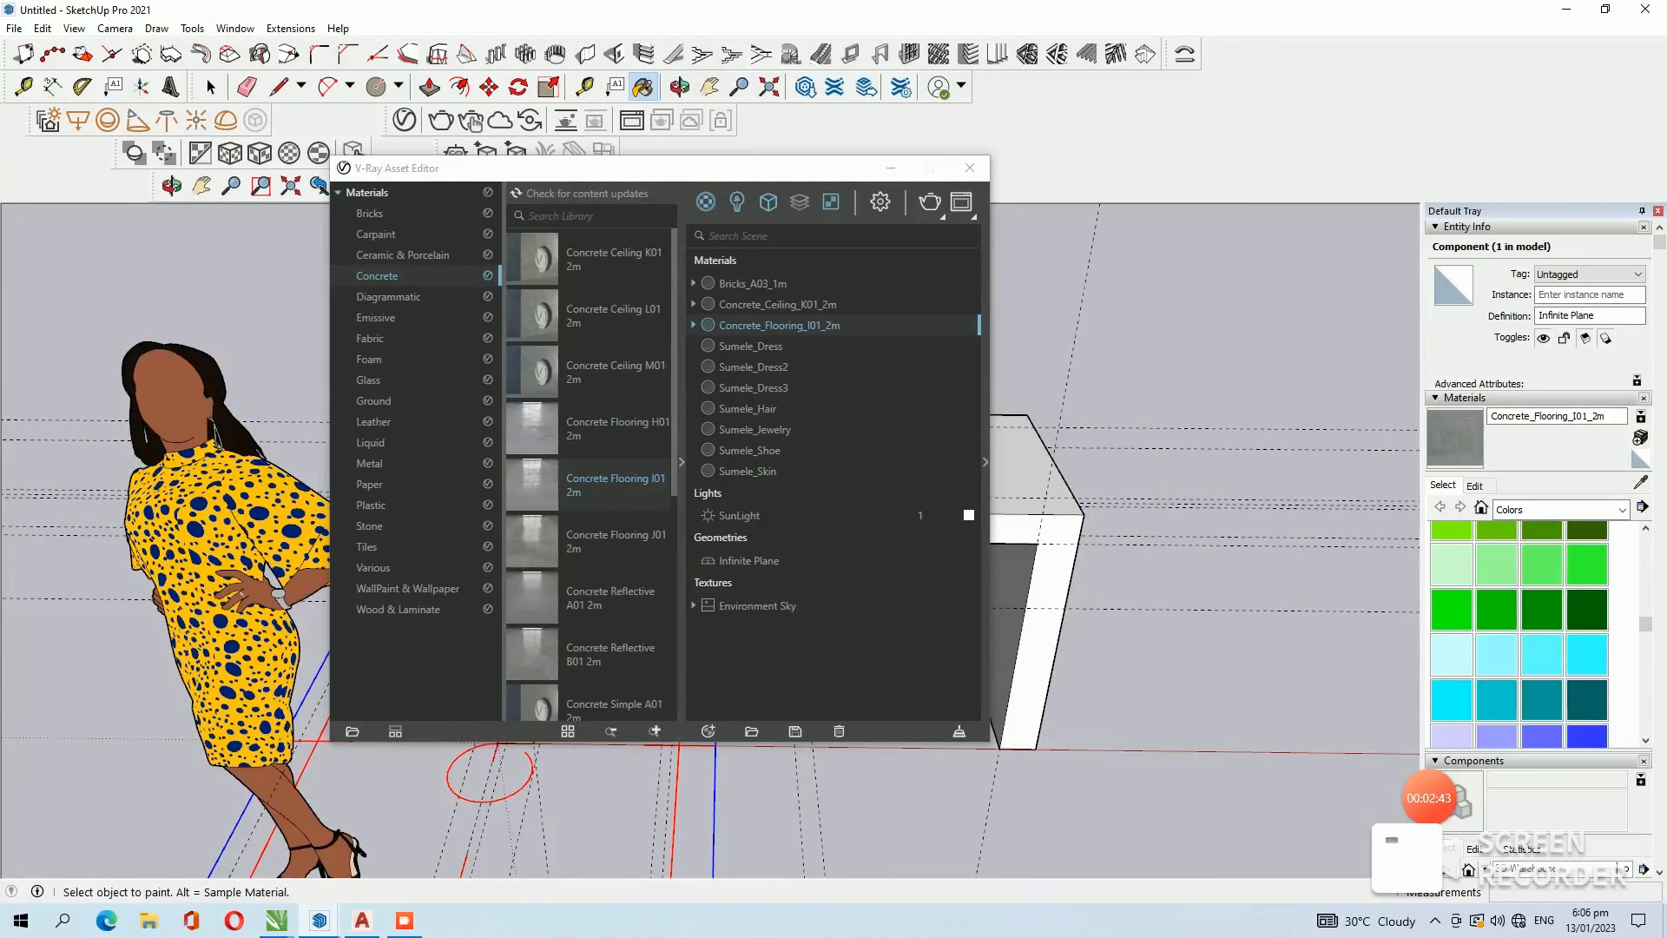
Close the asset editor, paint the infinite plane with Concrete_Flooring_I01_2m and render the scene with V-Ray.
{"action": "left_click", "coordinate": [211, 87]}
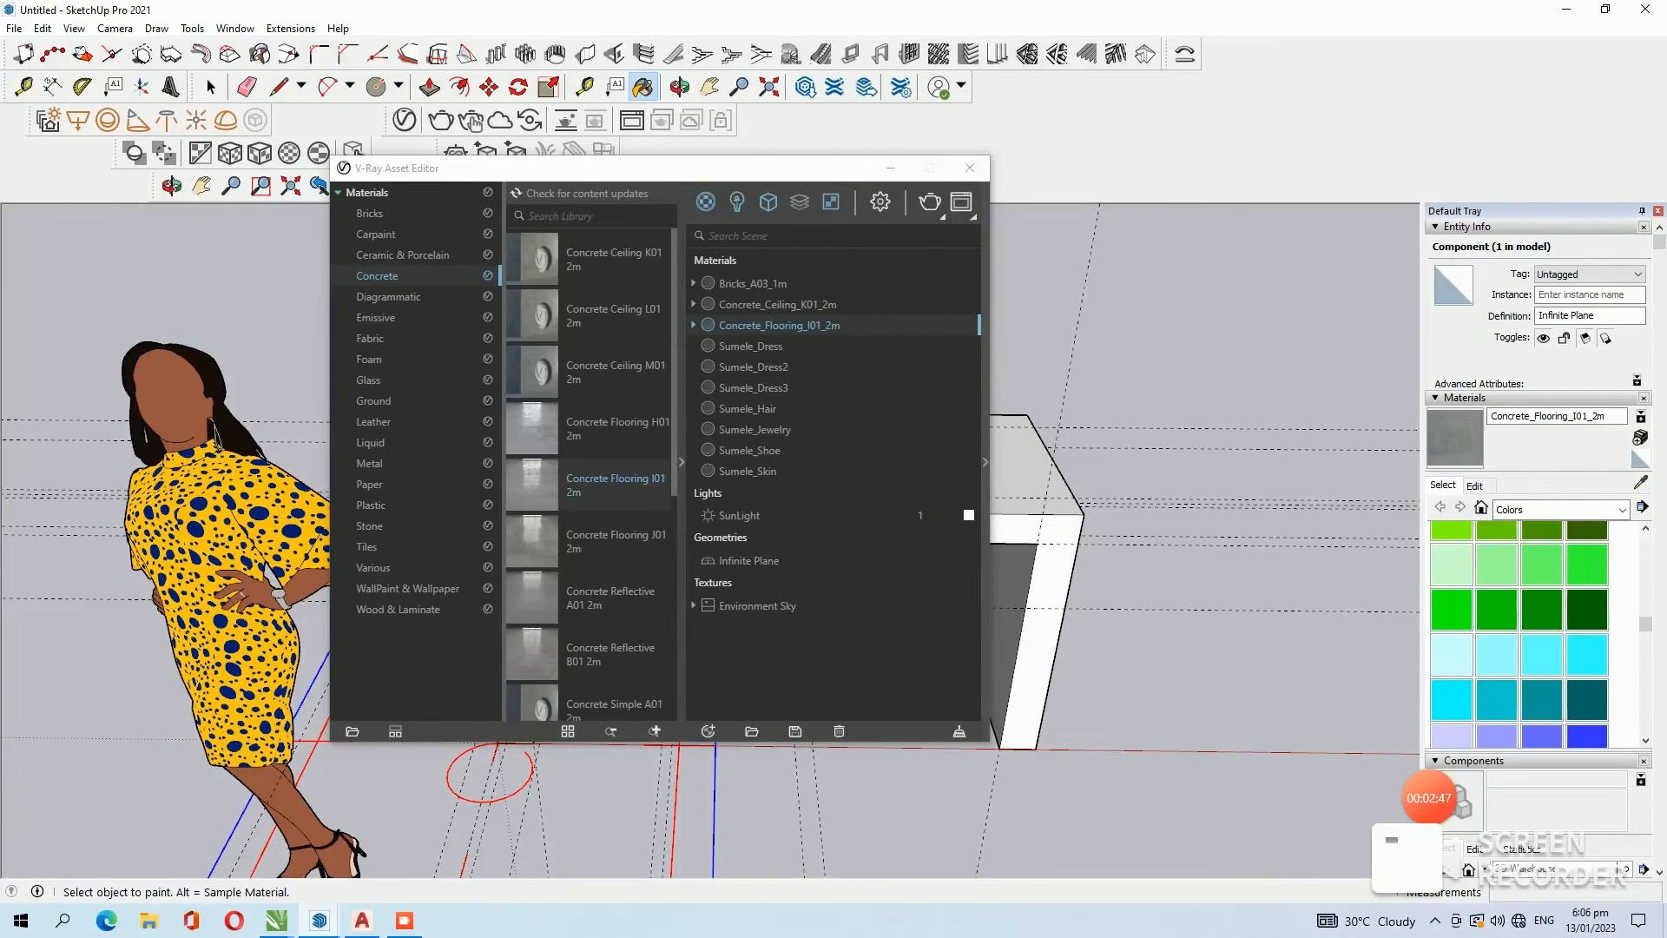
{"action": "left_click", "coordinate": [969, 167]}
{"action": "scroll", "coordinate": [784, 388], "scroll_direction": "down", "scroll_amount": 3}
{"action": "scroll", "coordinate": [894, 347], "scroll_direction": "down", "scroll_amount": 2}
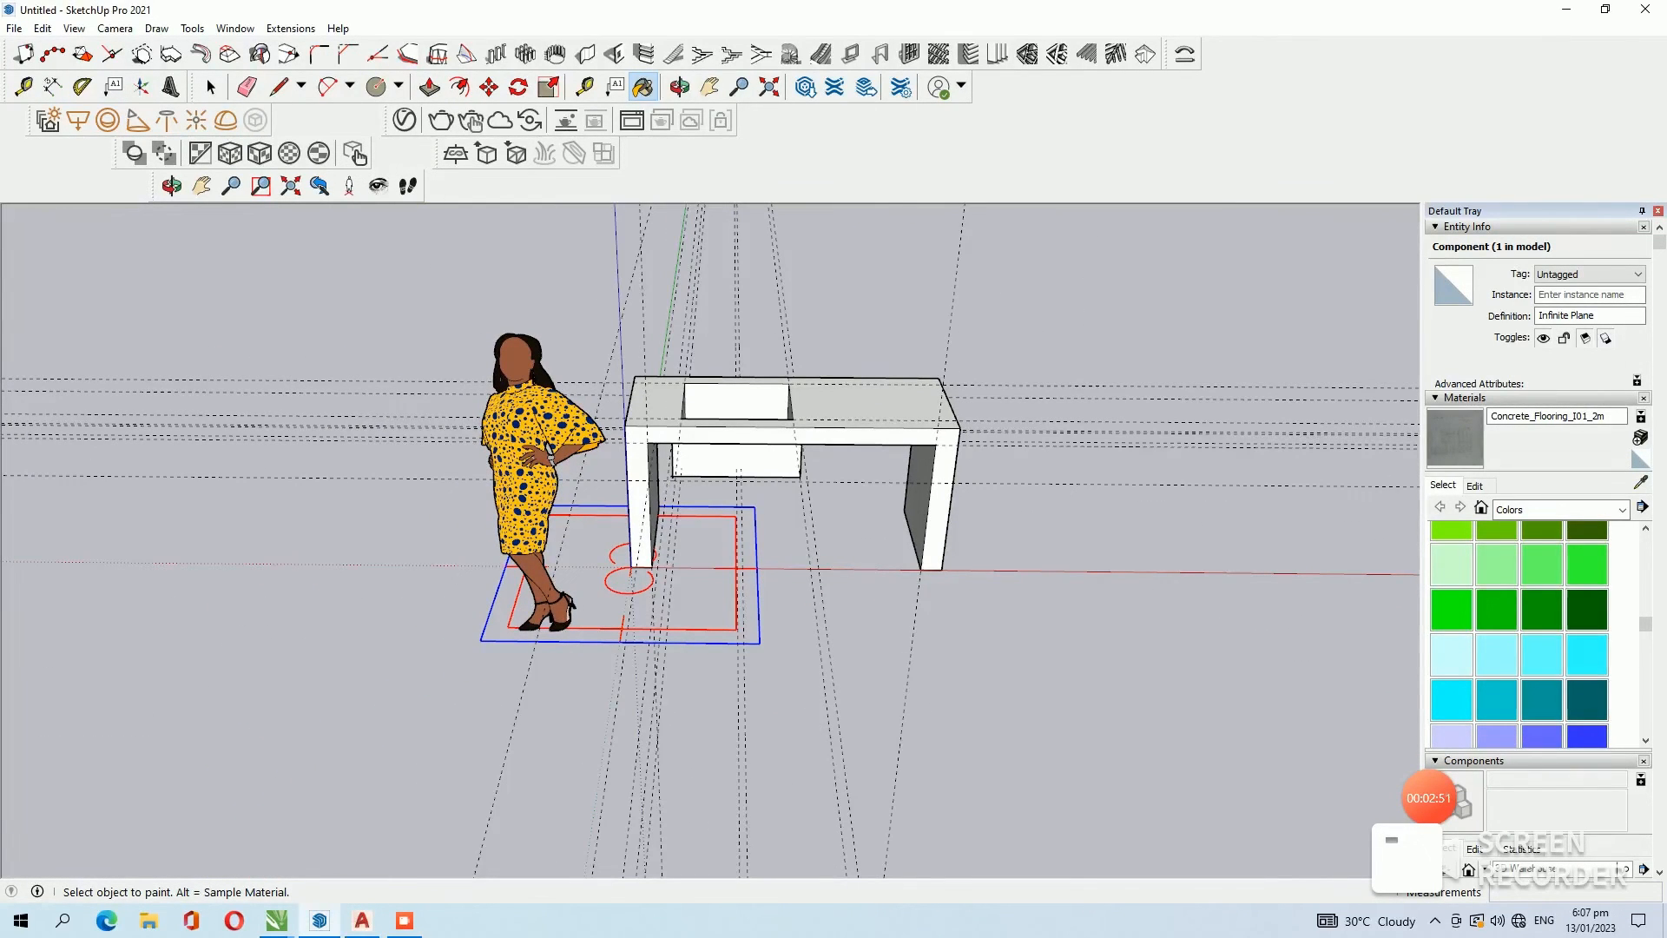
{"action": "left_click", "coordinate": [736, 594]}
{"action": "left_click", "coordinate": [441, 121]}
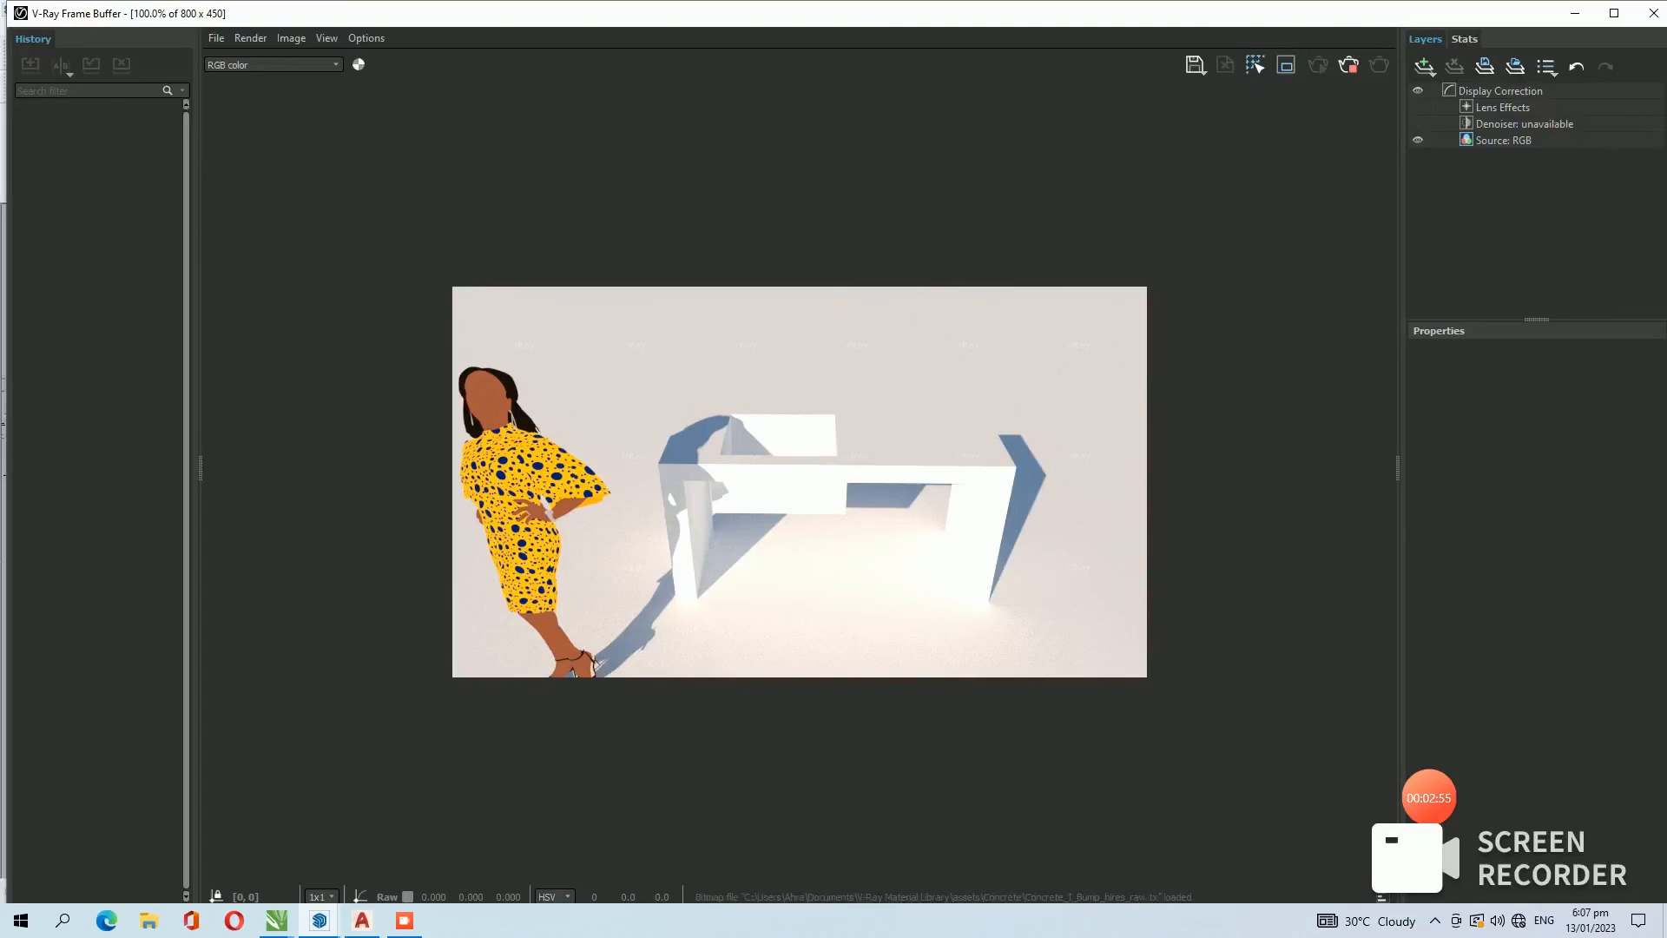